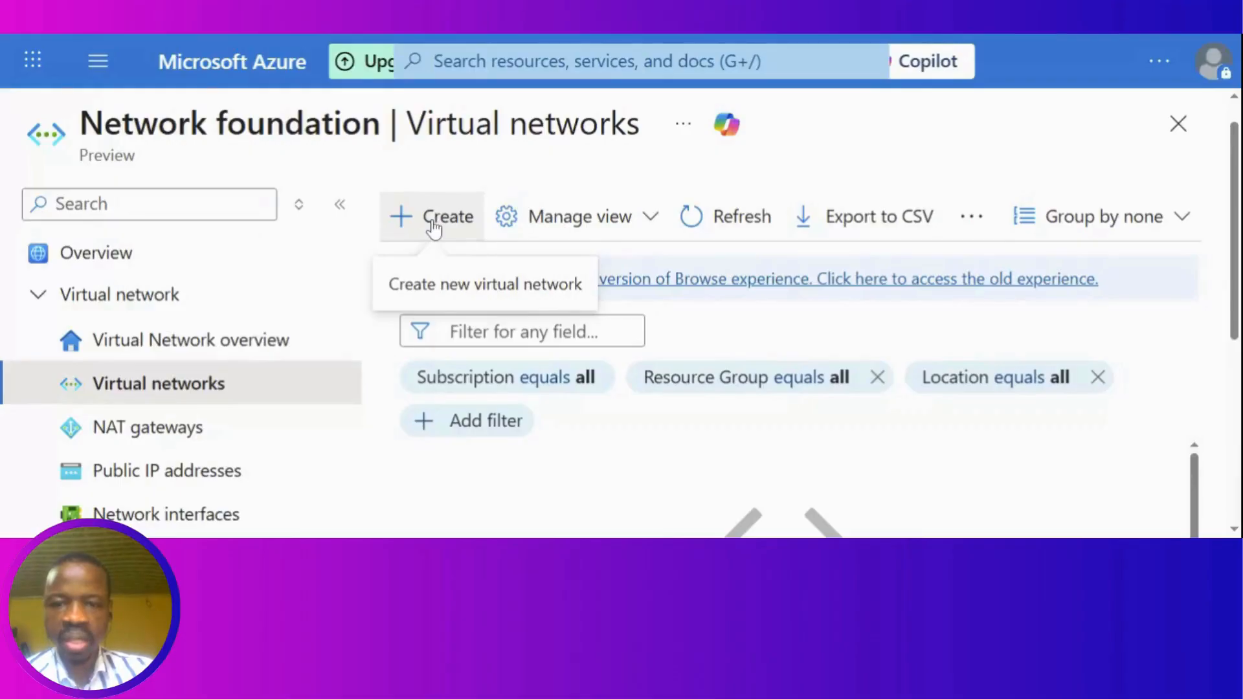
Step: Start creating a new virtual network and bring up the project details in its basic settings
left_click(433, 220)
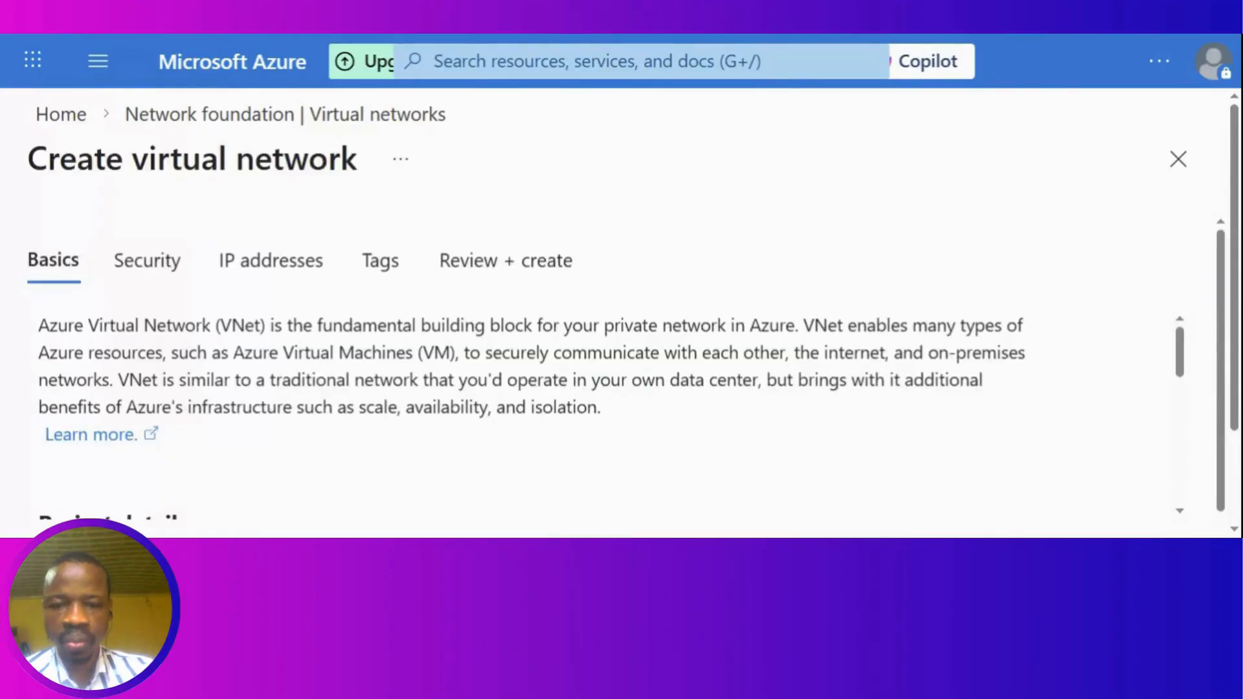
scroll(622, 310, "down", 2)
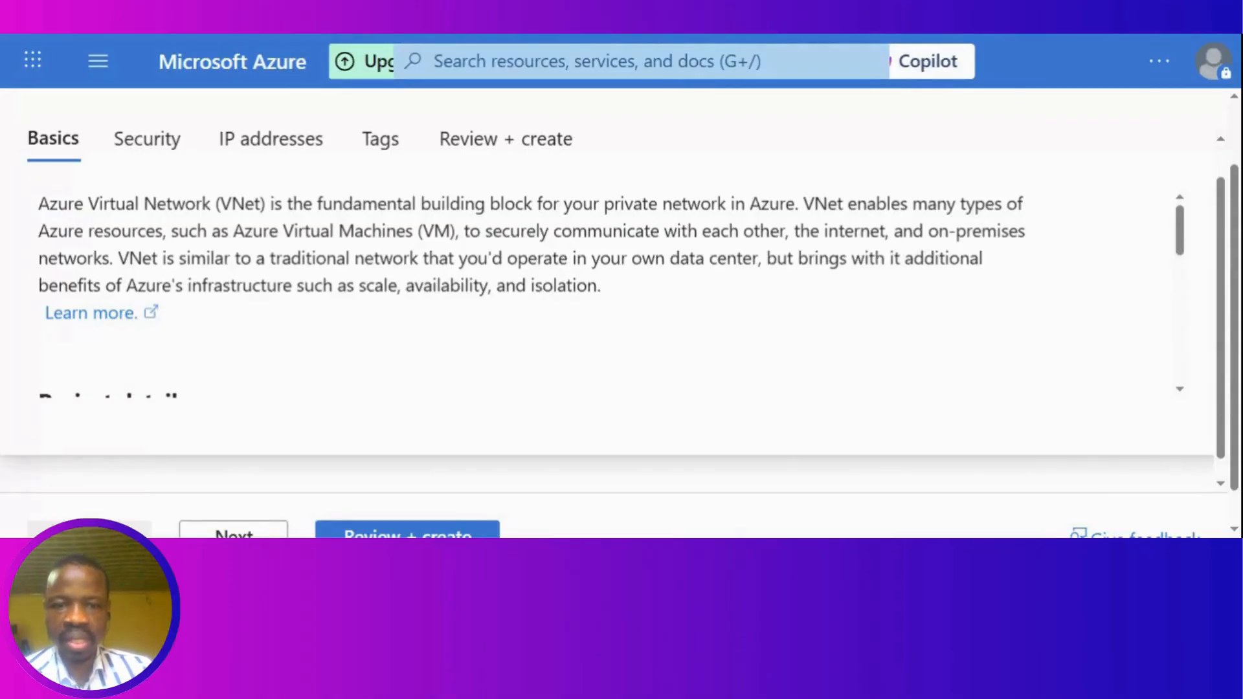
left_click_drag(1179, 236, 1184, 307)
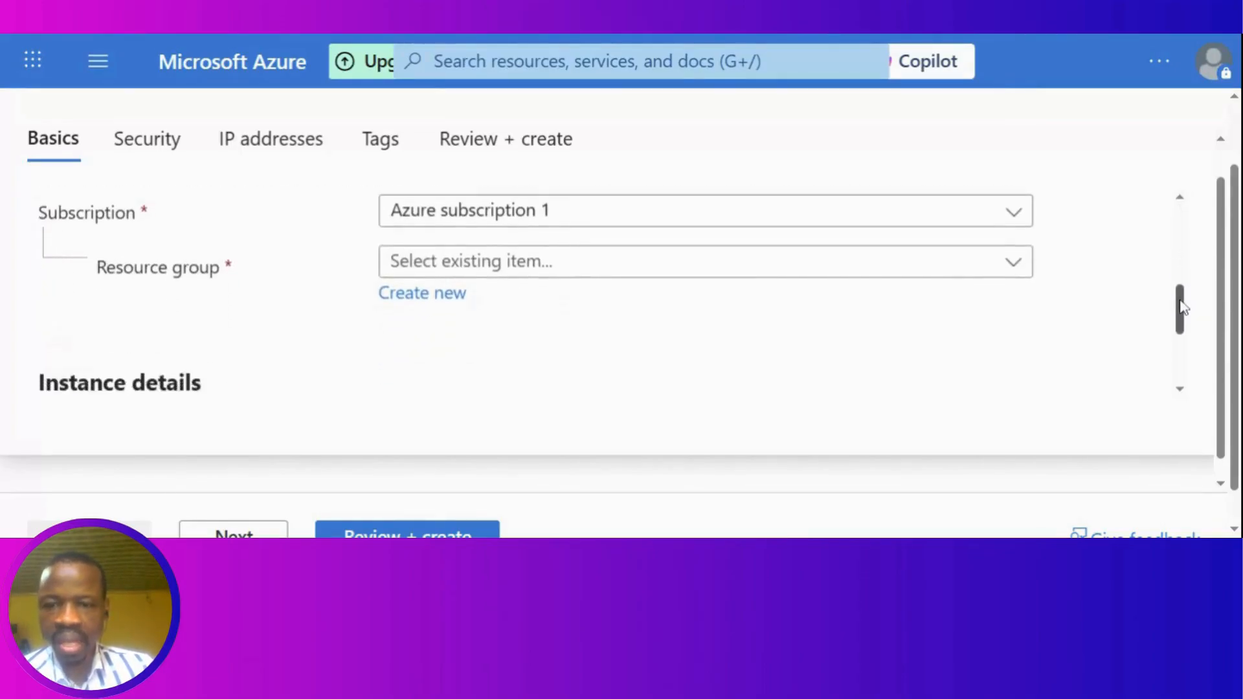
left_click(517, 269)
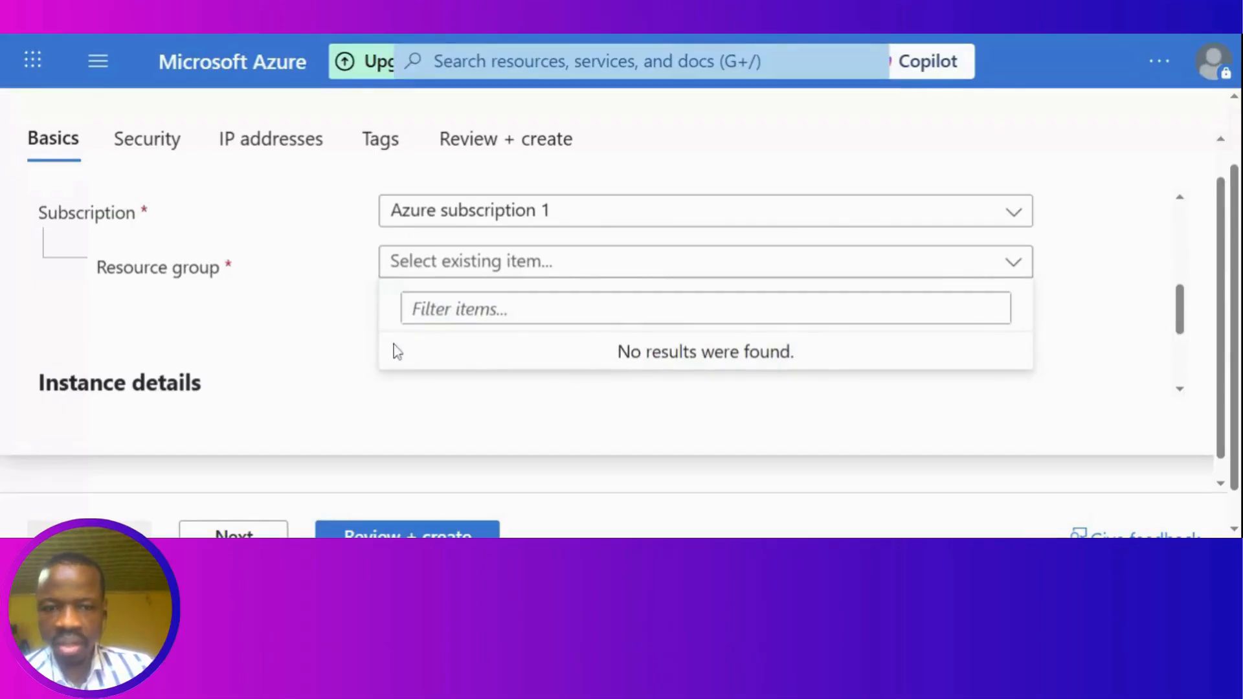
left_click(1012, 262)
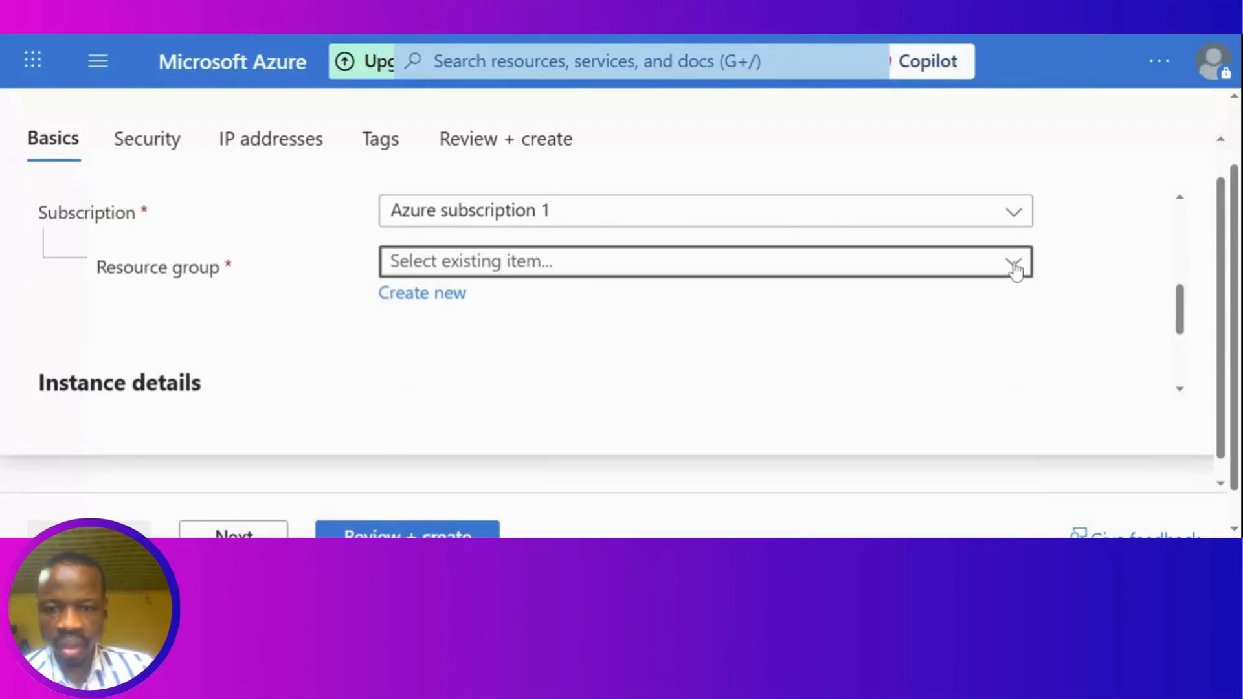
left_click(454, 301)
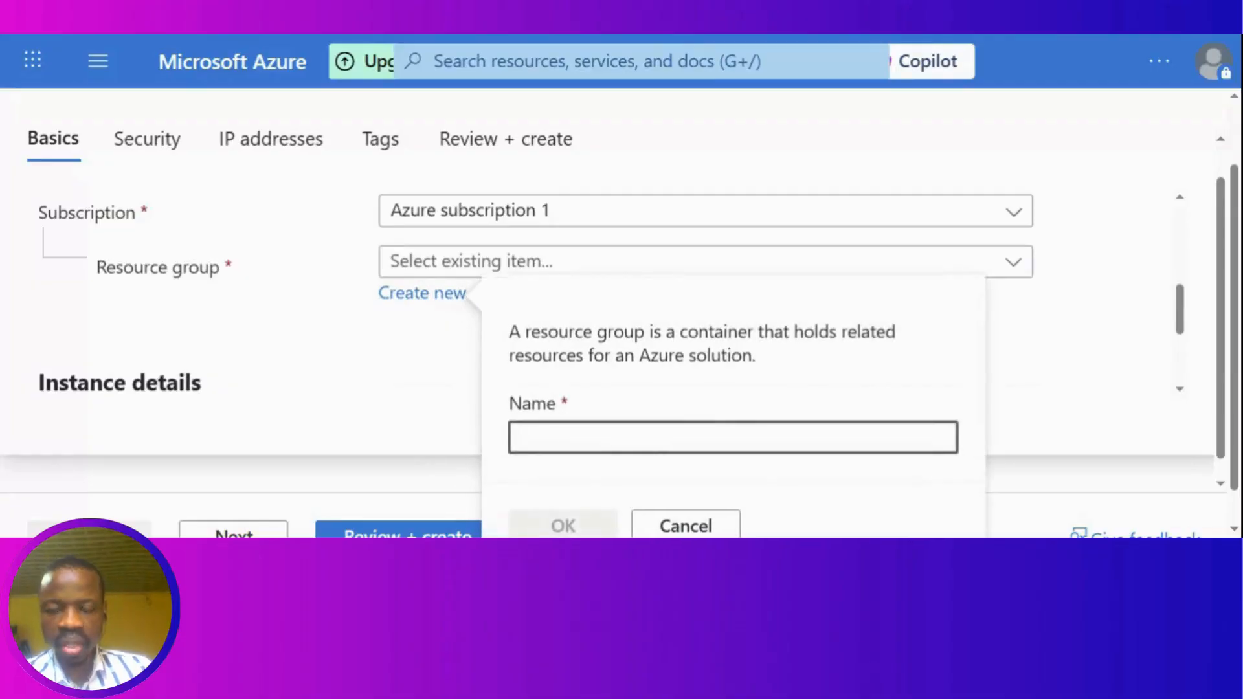
type("Finte")
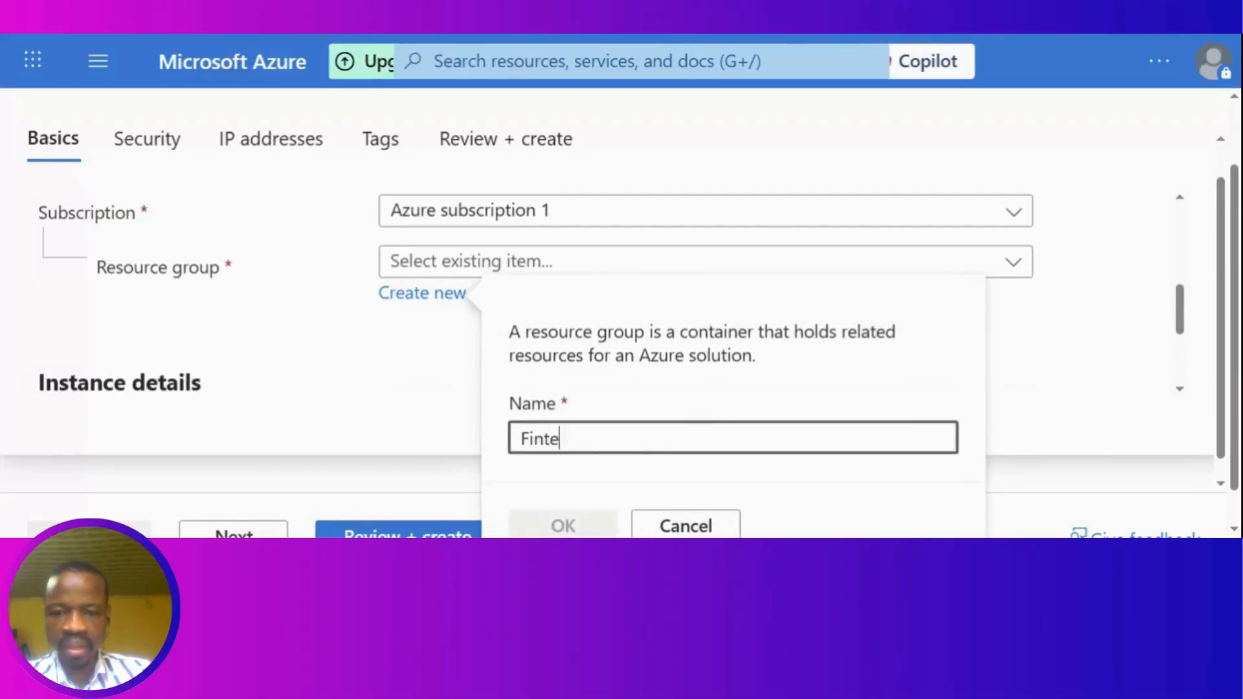
type("ch-Re")
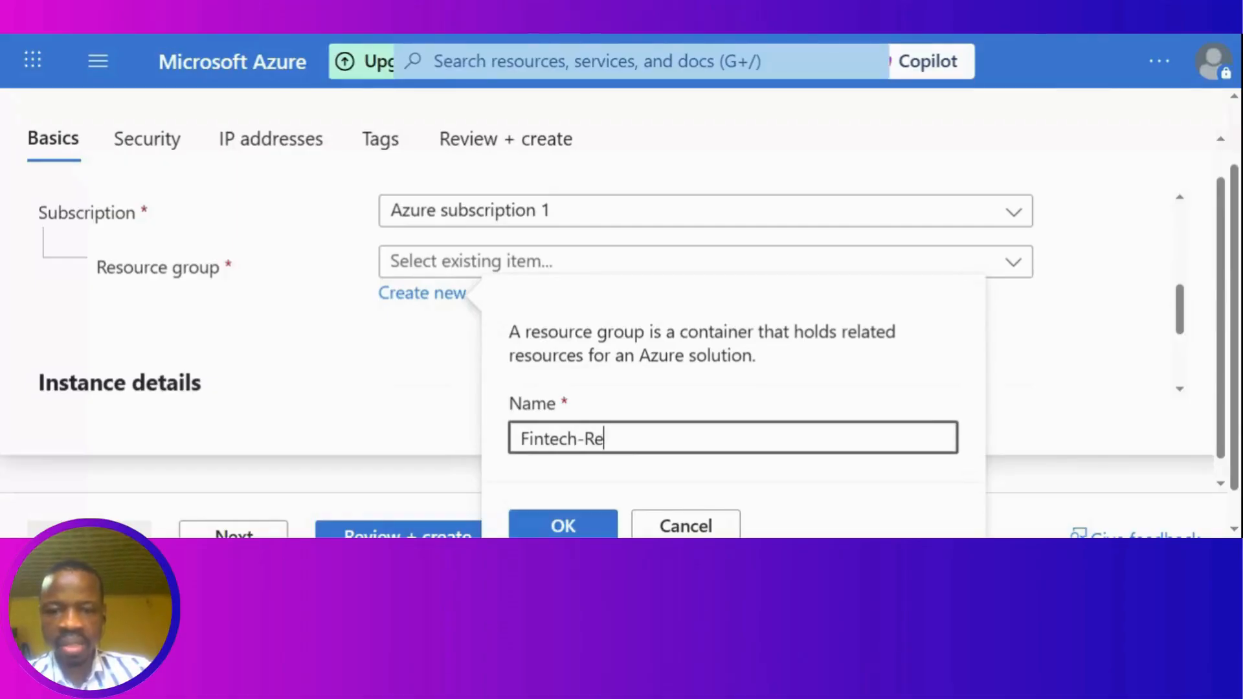
type("s")
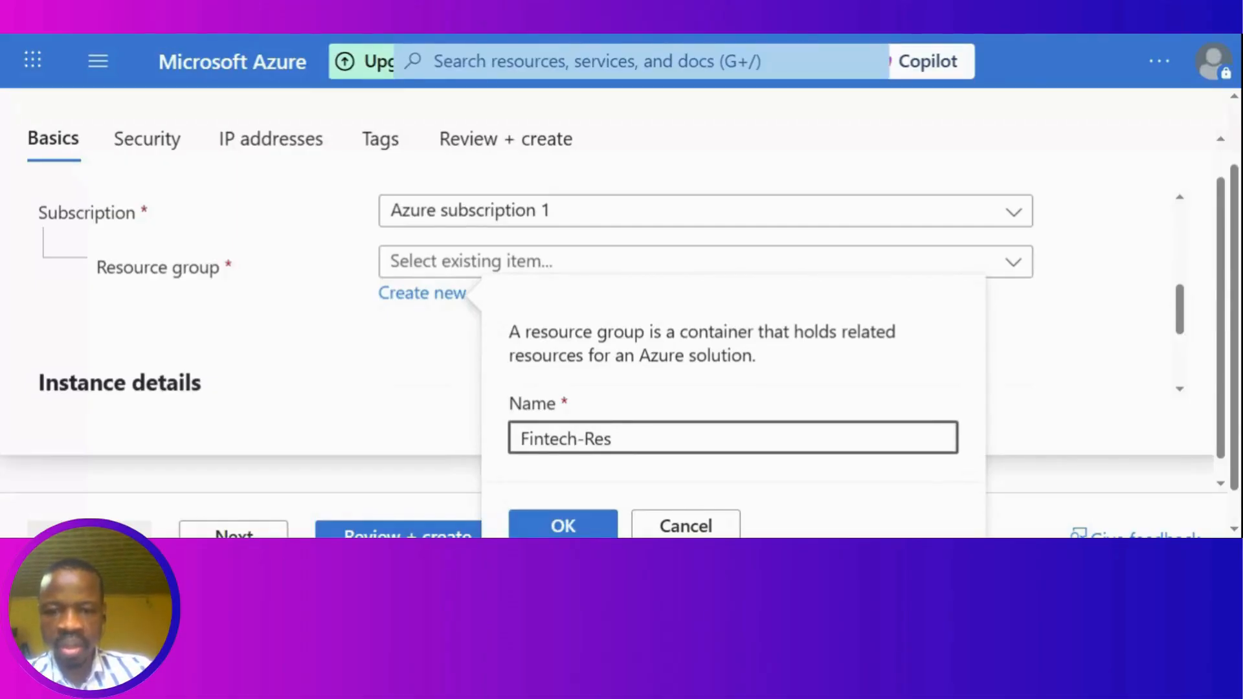
type("ource-Group")
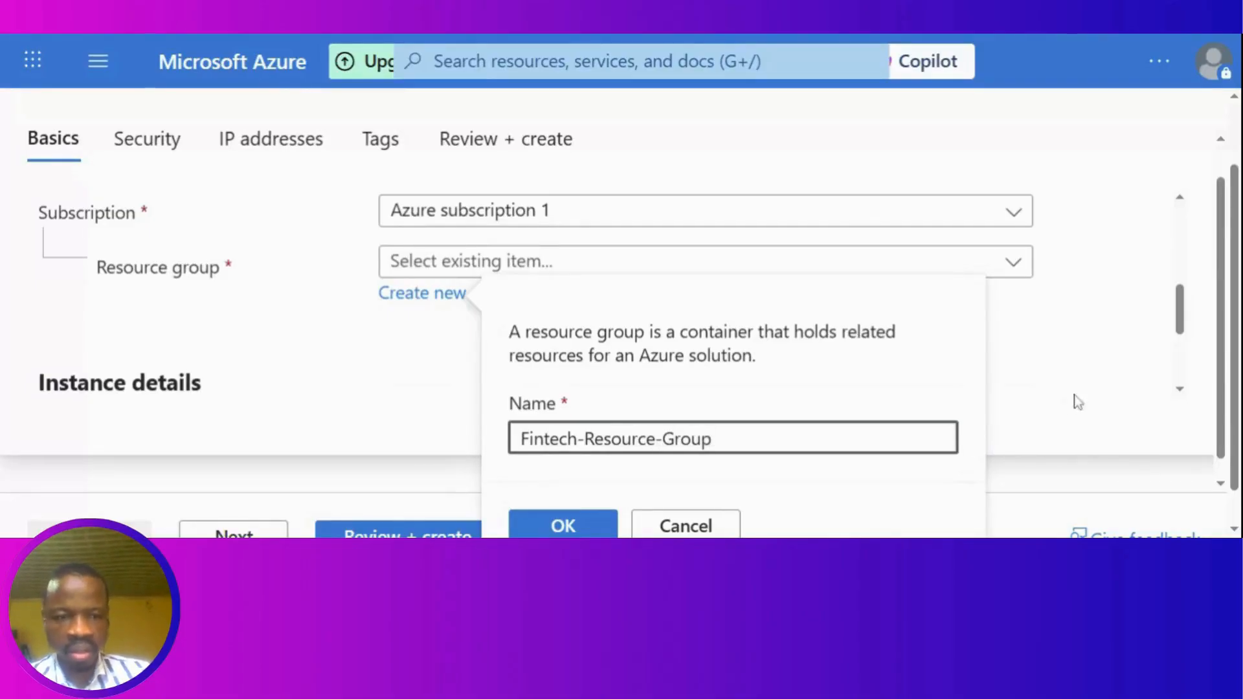
left_click_drag(1181, 311, 1184, 334)
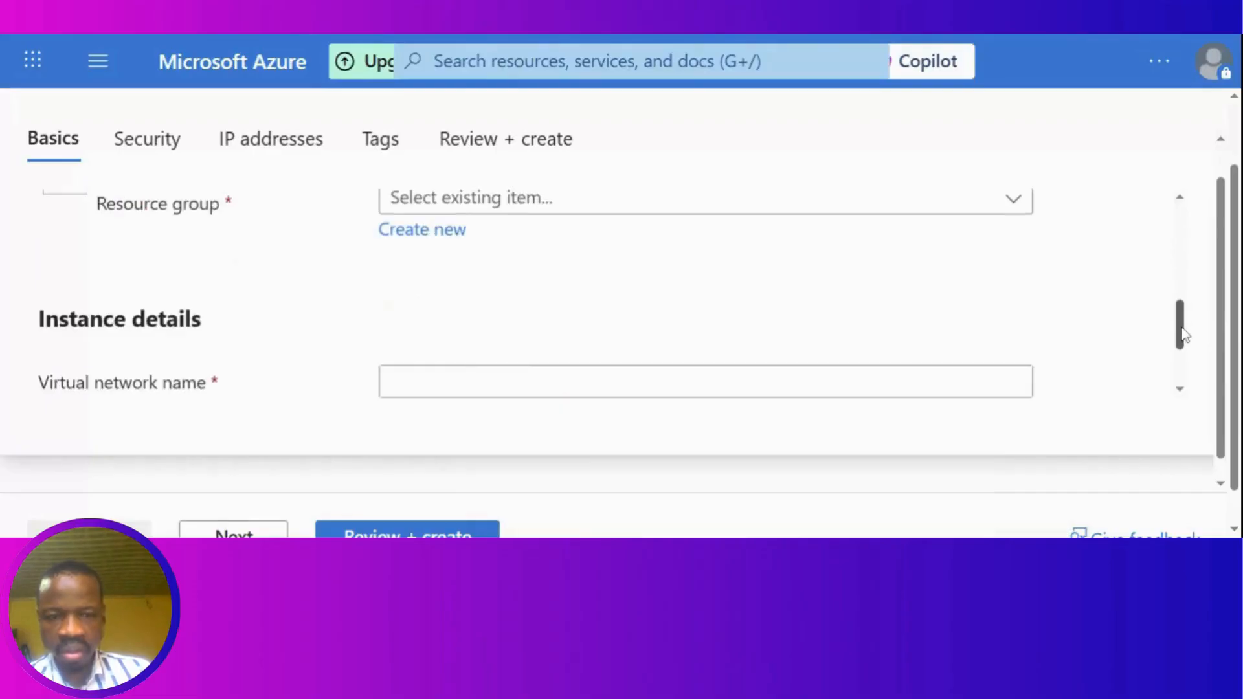
Step: Create a new resource group named Fintech-Resource-Group for the virtual network
left_click(418, 238)
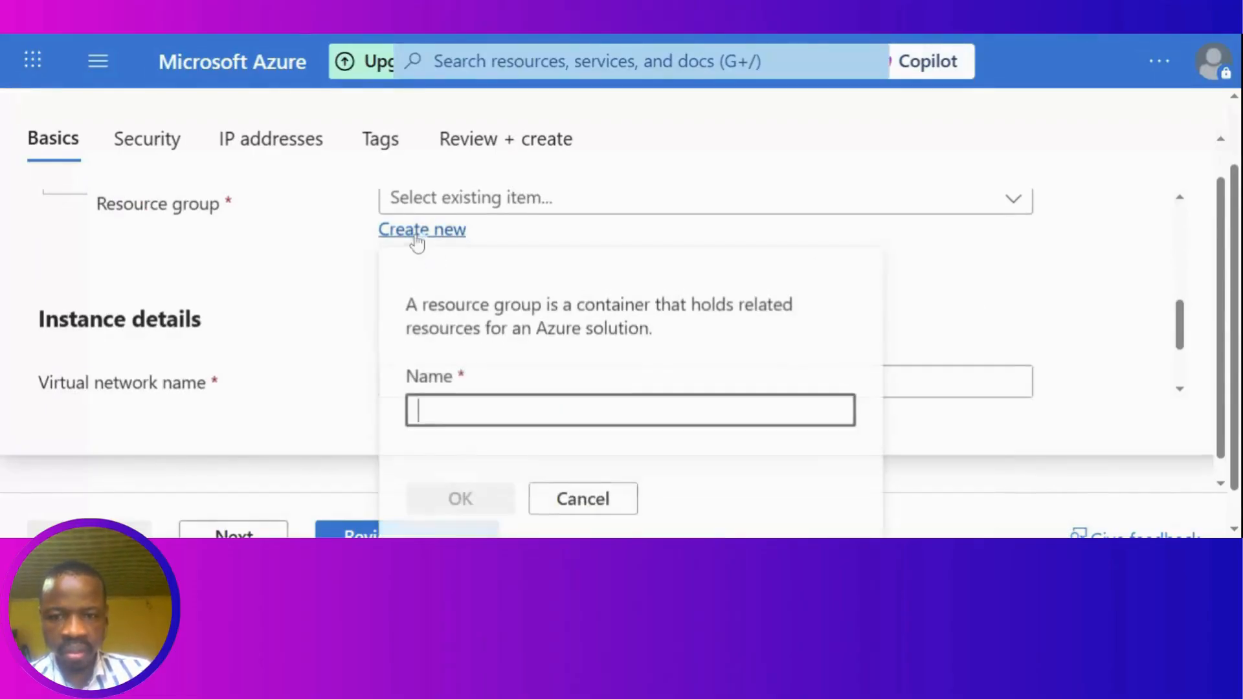
type("Fint")
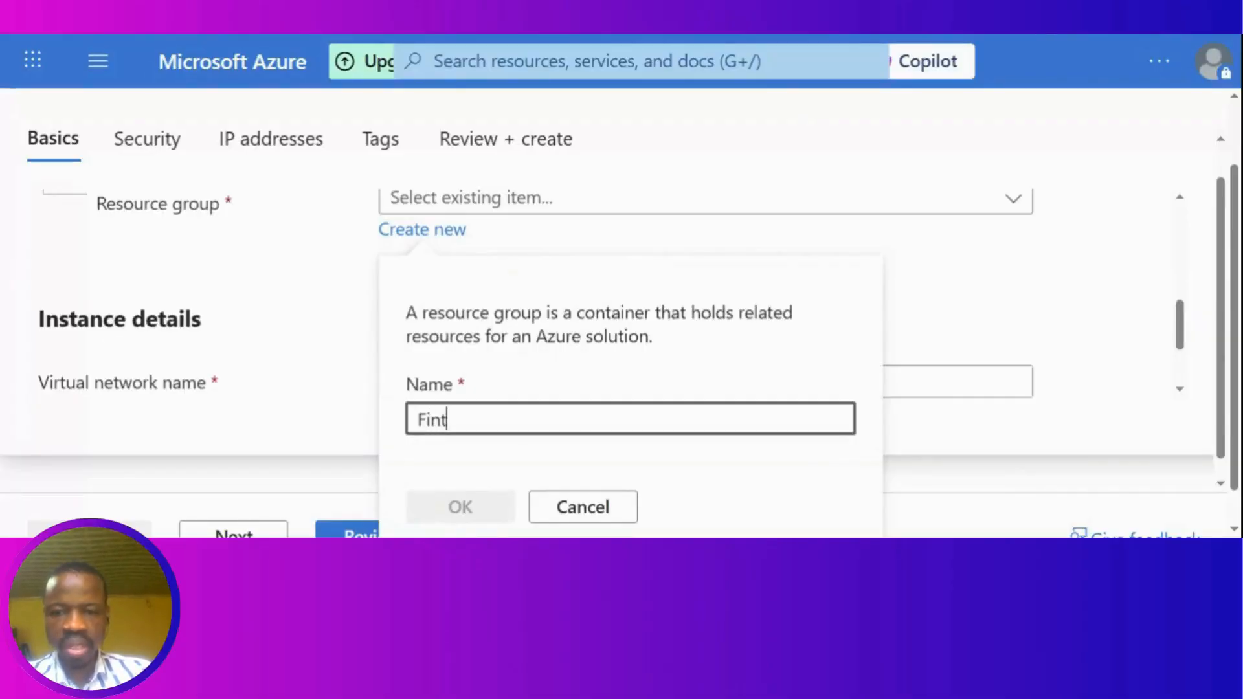
type("ech")
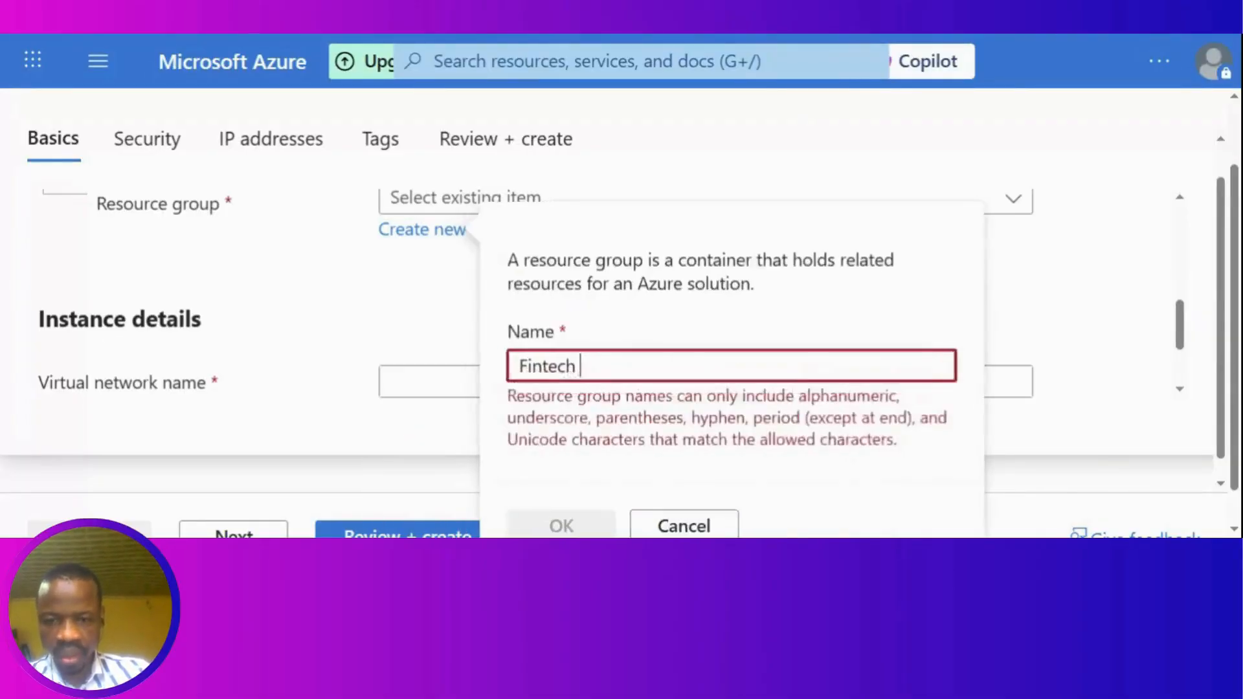
key("BackSpace")
type("-Res")
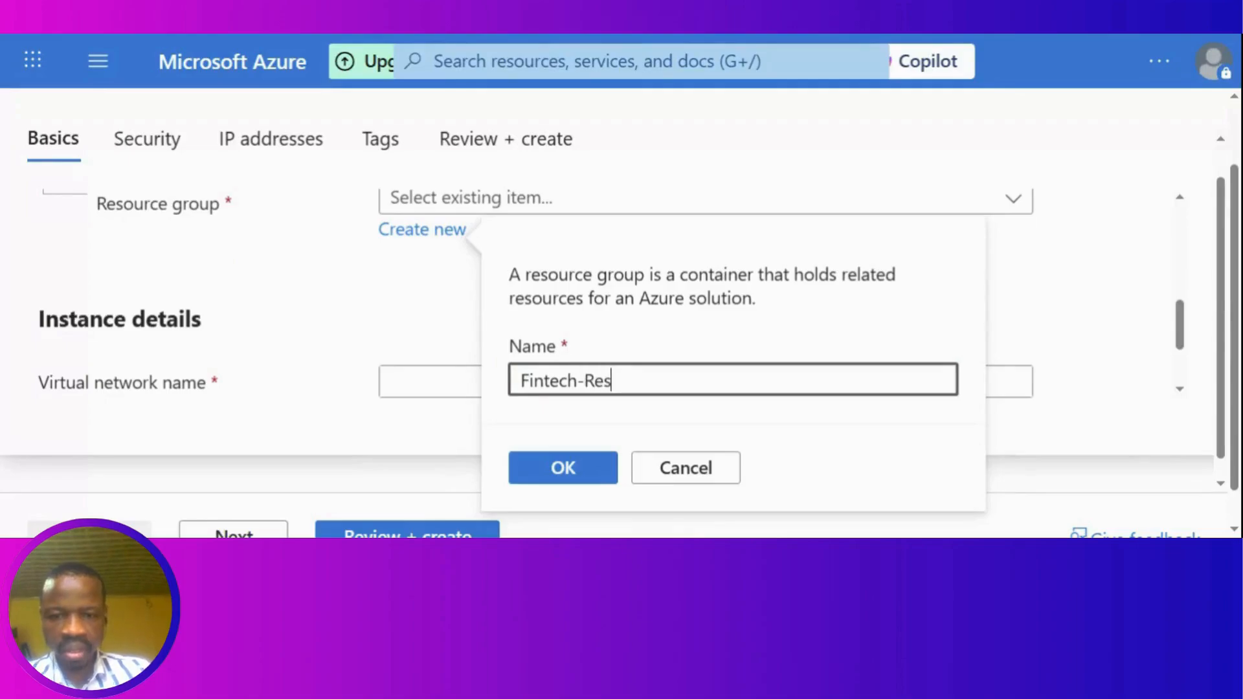
type("ource-Group")
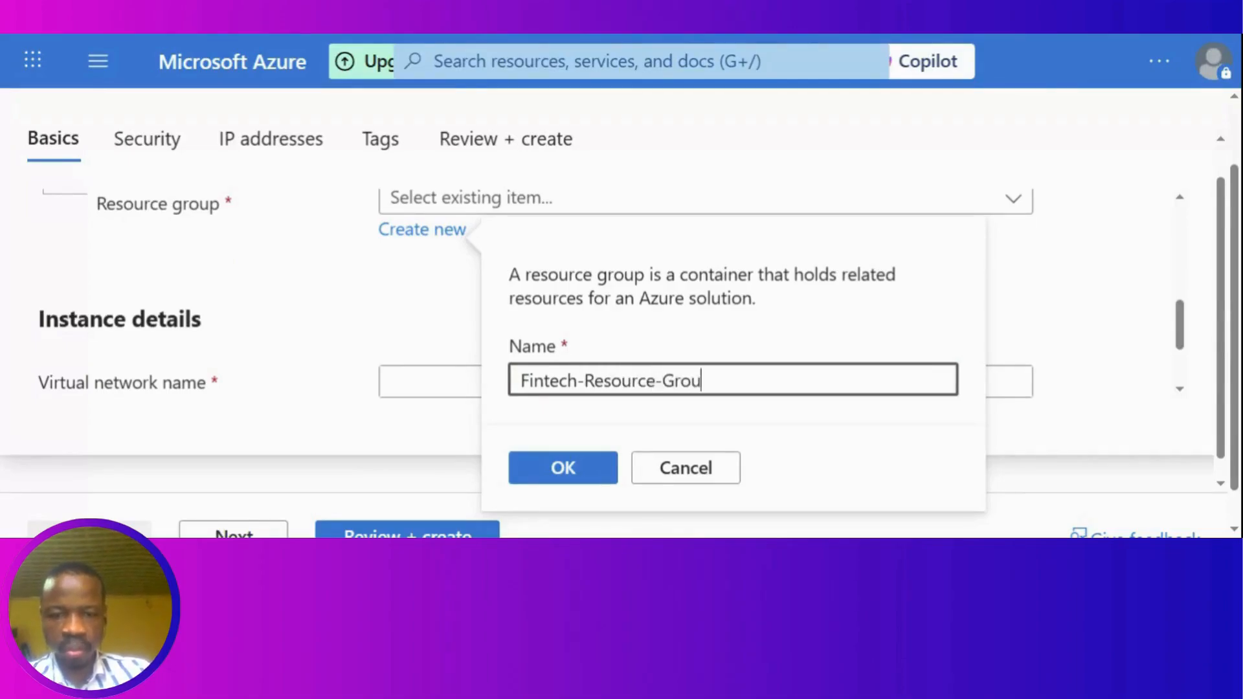
left_click(564, 471)
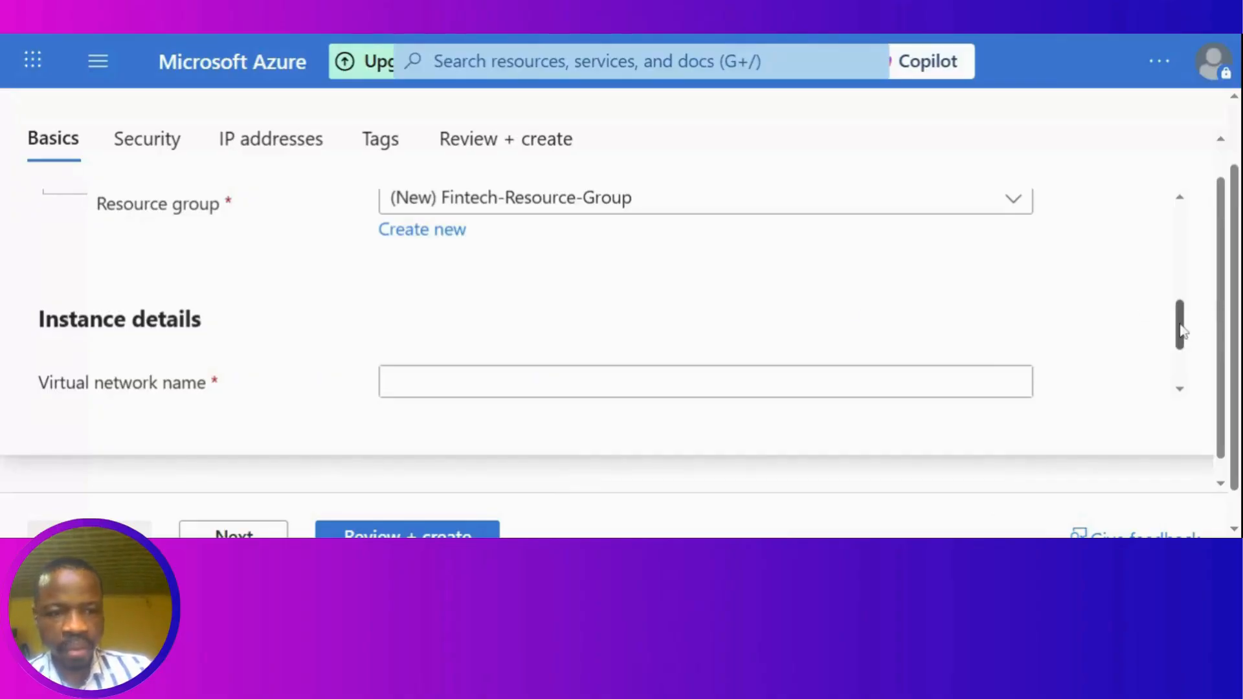
Step: Name the virtual network Fintech-Vnet and keep (US) East US as its region
left_click_drag(1182, 331, 1176, 347)
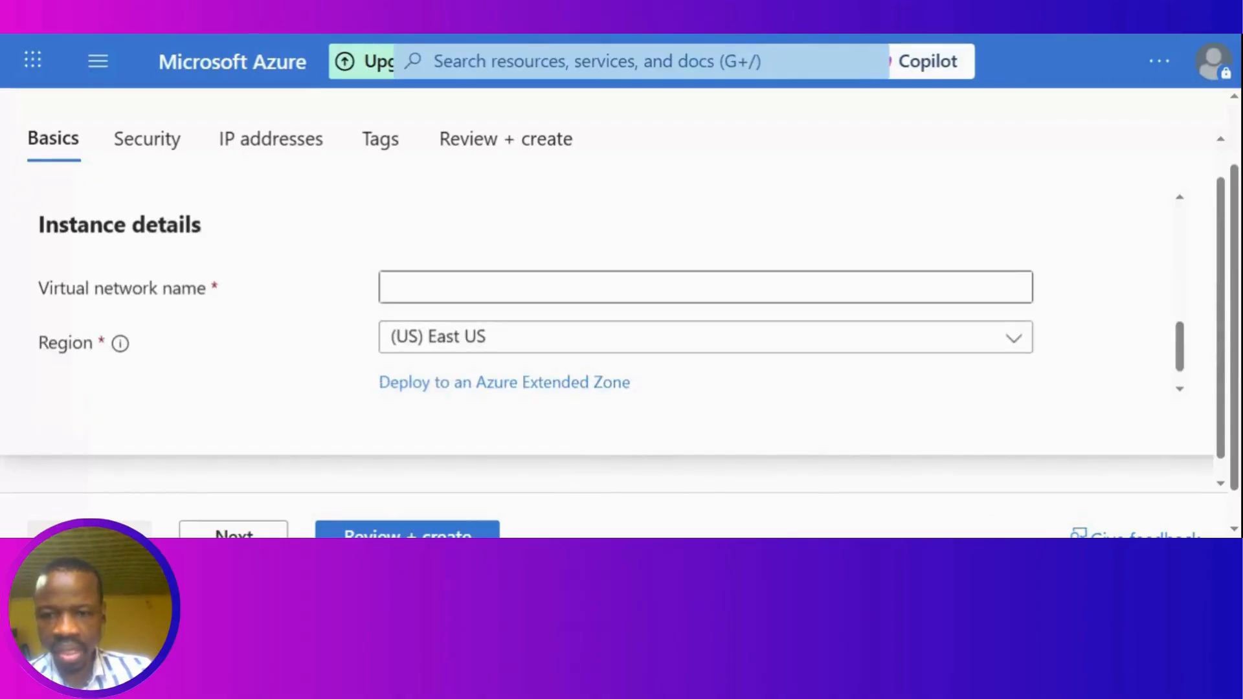
left_click(609, 287)
type("Fin")
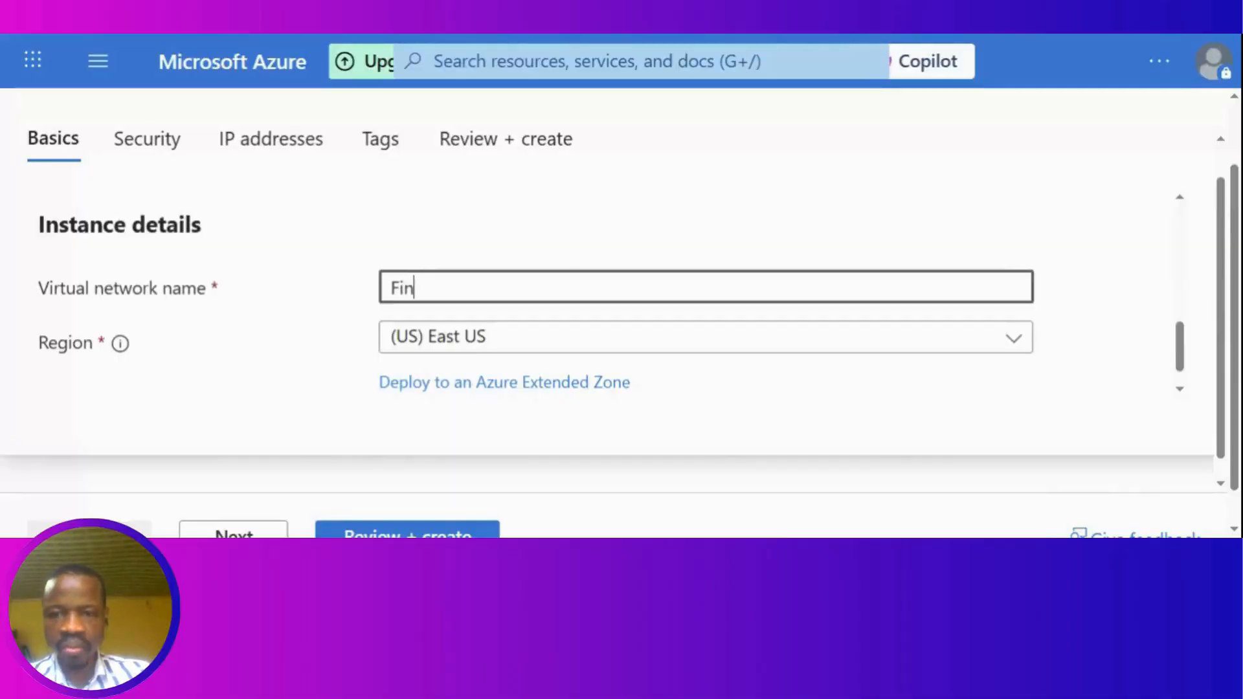
type("tech")
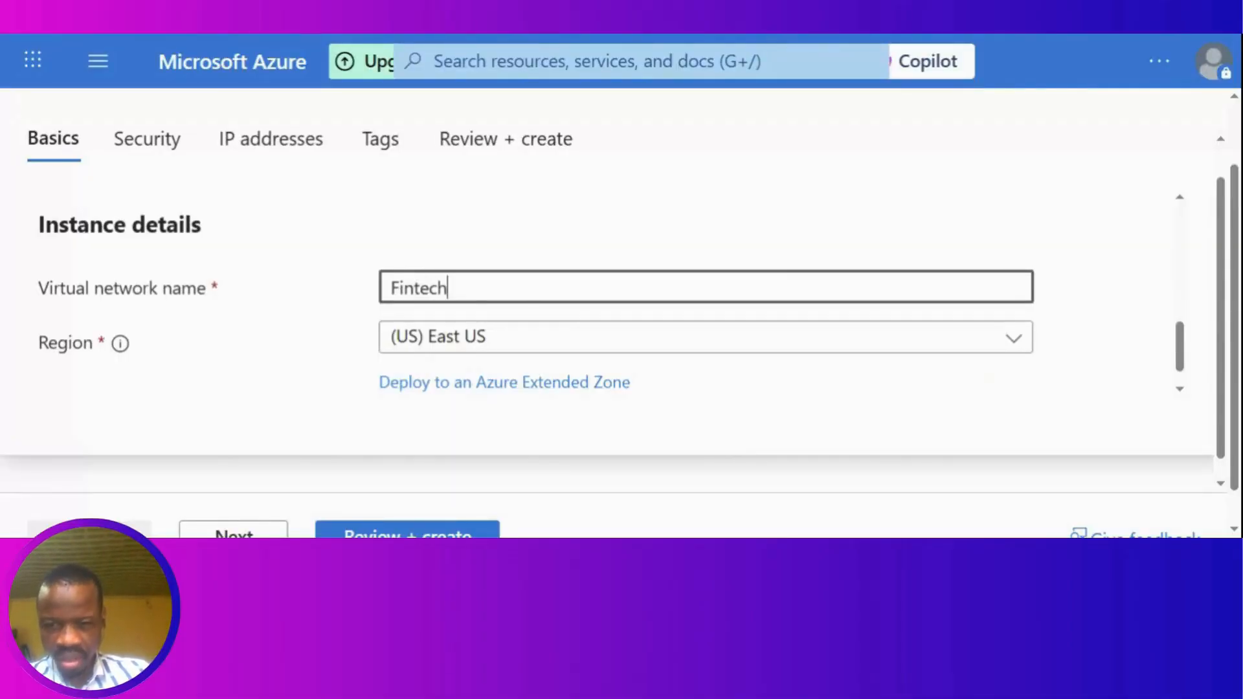
type("-Vnet")
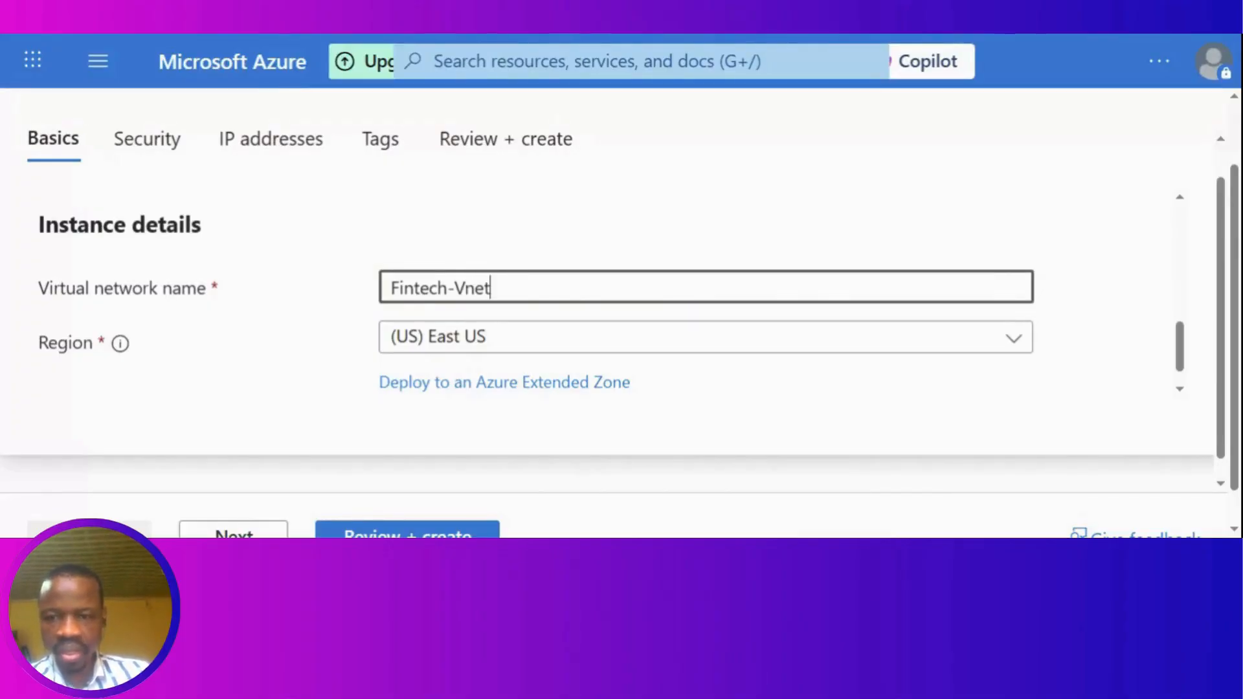
left_click(516, 348)
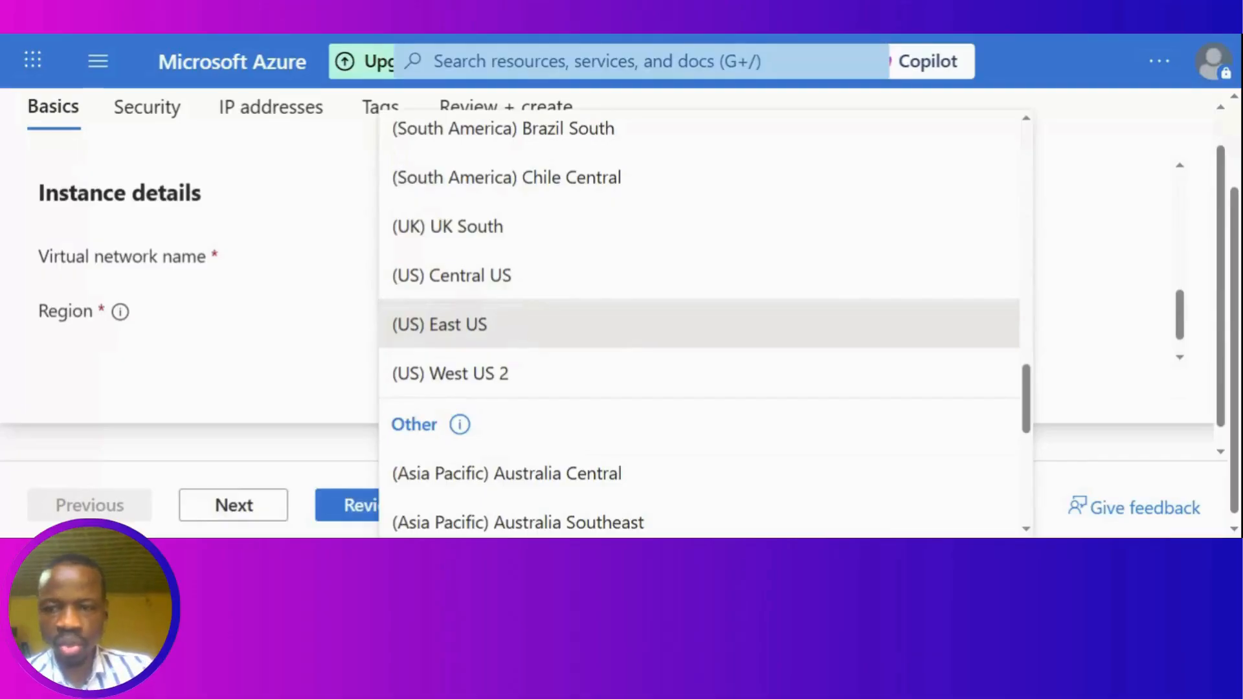
left_click(315, 287)
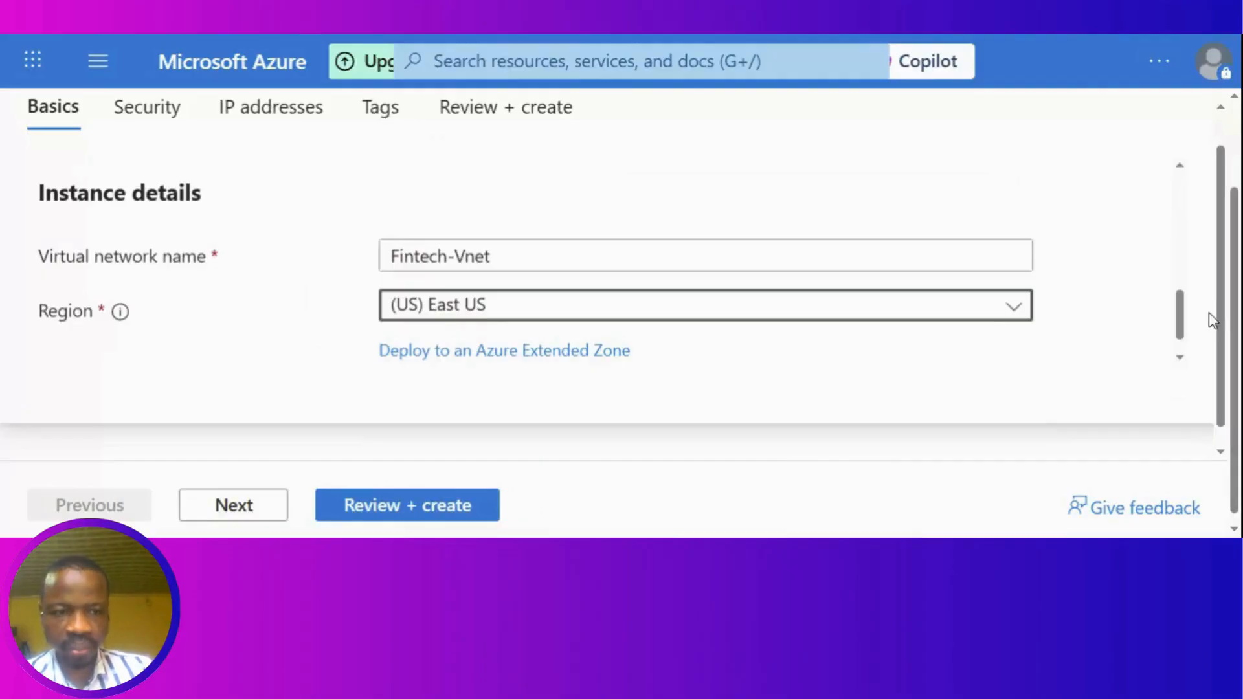
Step: Proceed to the security settings and review the virtual network encryption, Azure Bastion and DDoS Network Protection options
left_click_drag(1224, 332, 1207, 203)
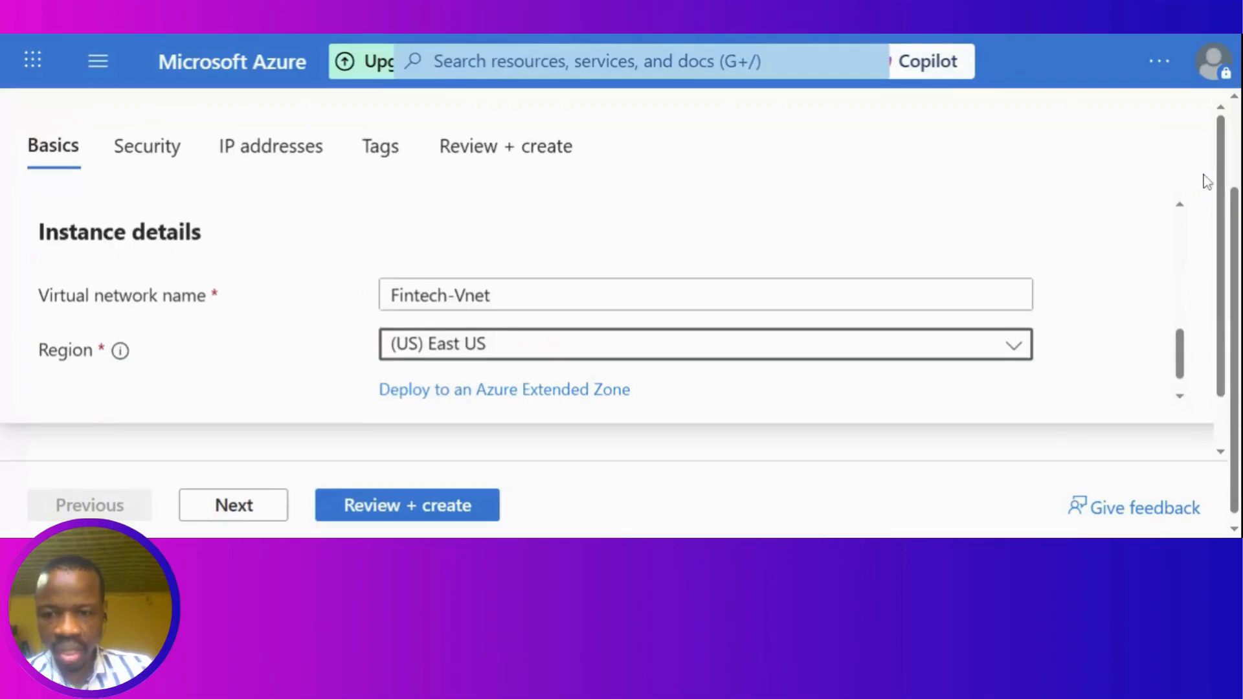
left_click(235, 508)
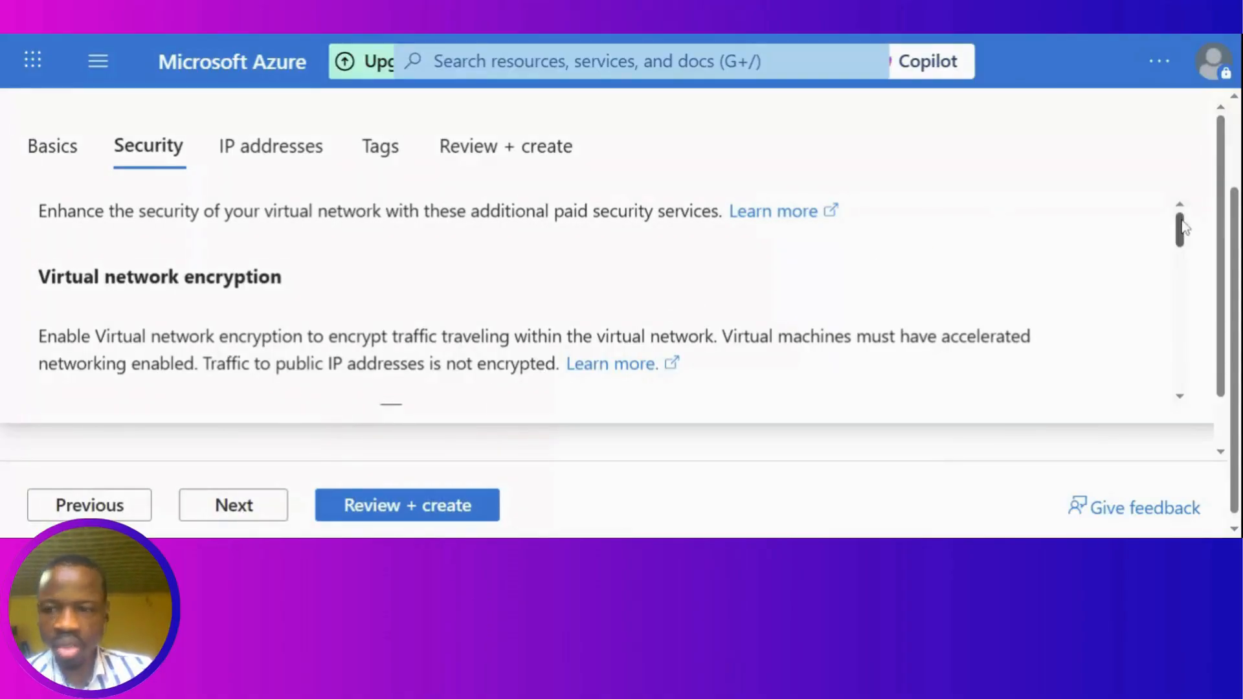
left_click_drag(1182, 226, 1182, 239)
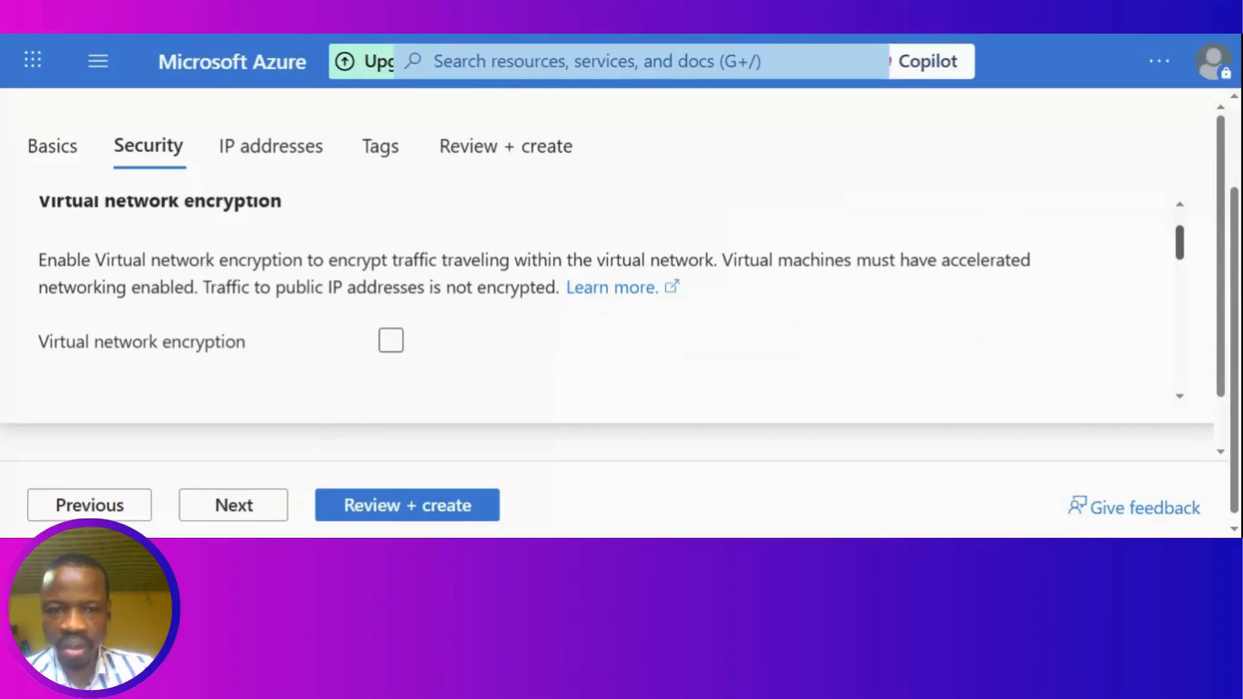
left_click_drag(1180, 241, 1181, 264)
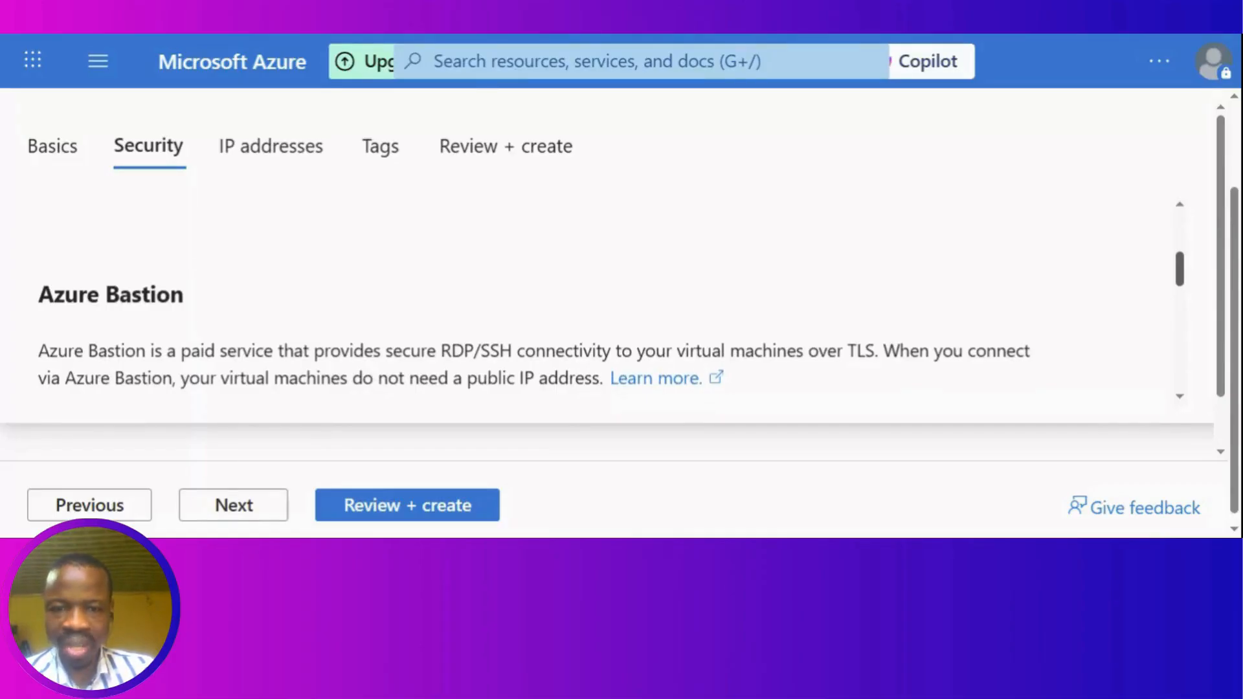
left_click_drag(1181, 264, 1189, 370)
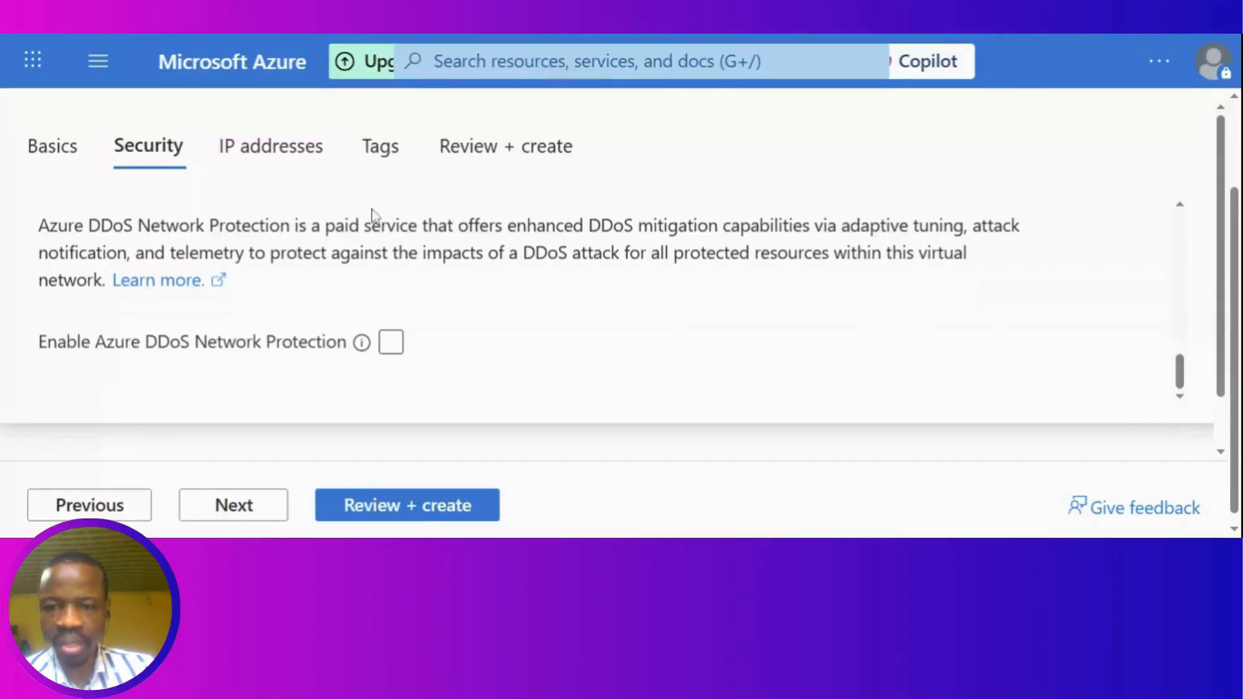
Step: Open the virtual network's IP address settings and review the options for allocating addresses and adding subnets
left_click(284, 163)
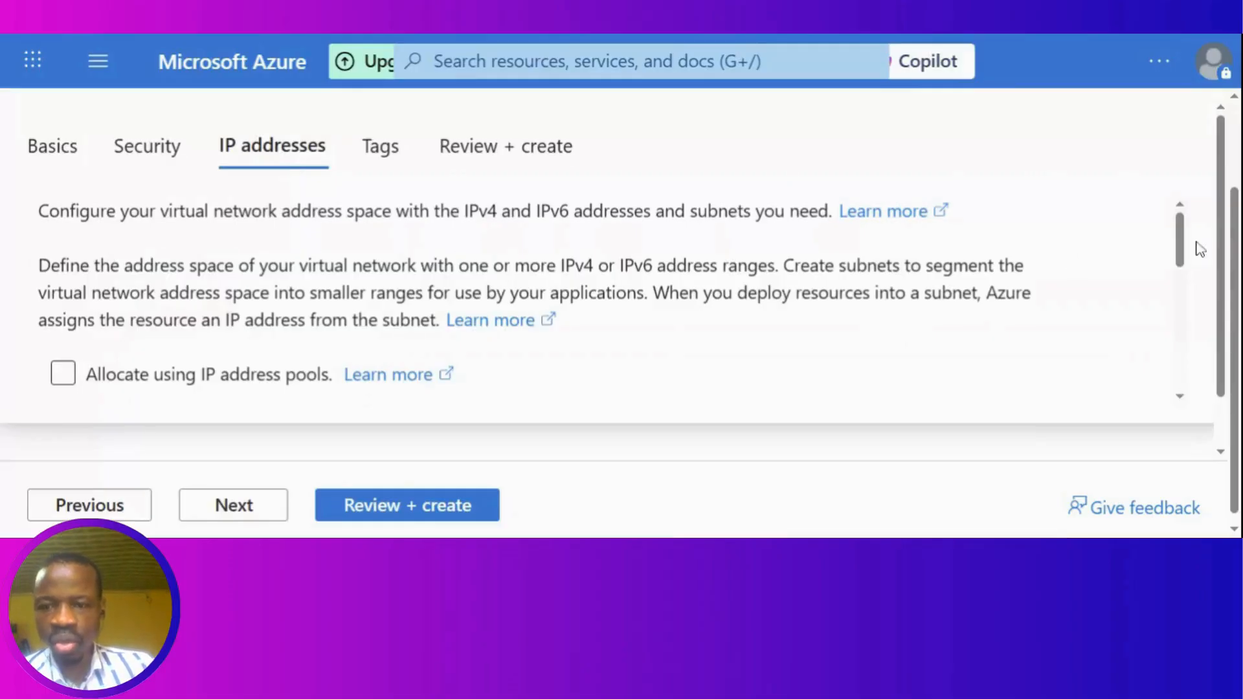
left_click_drag(1184, 245, 1184, 247)
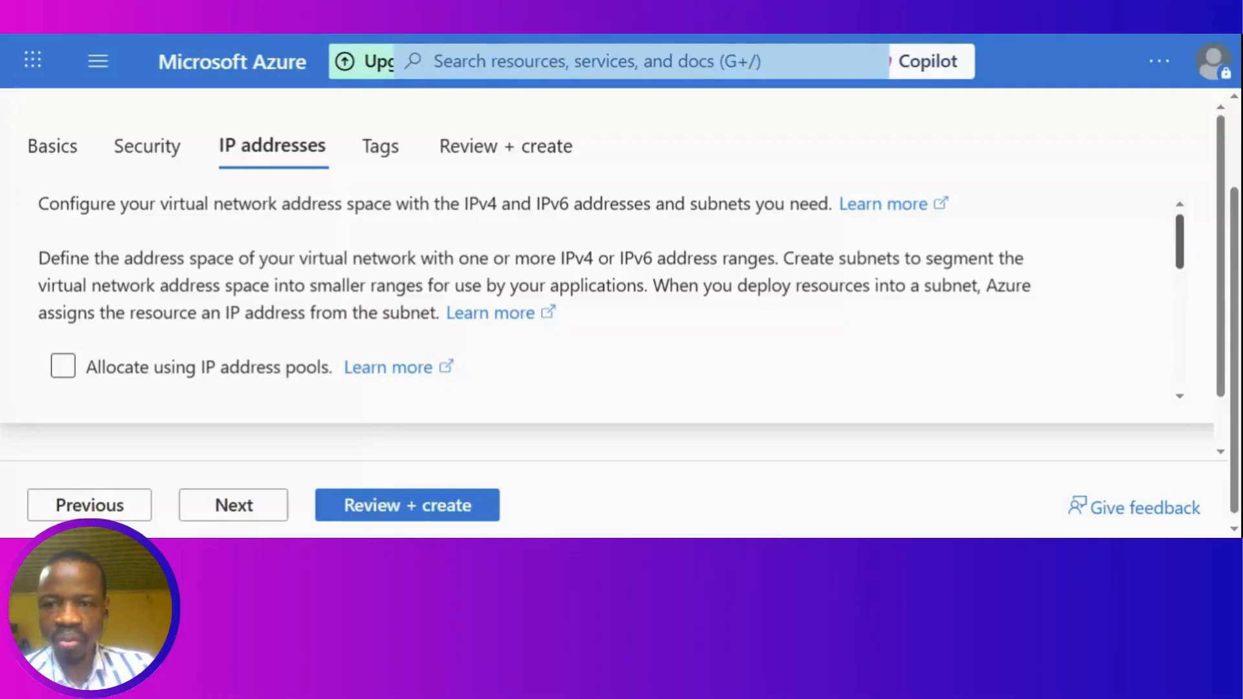
left_click_drag(1184, 247, 1184, 245)
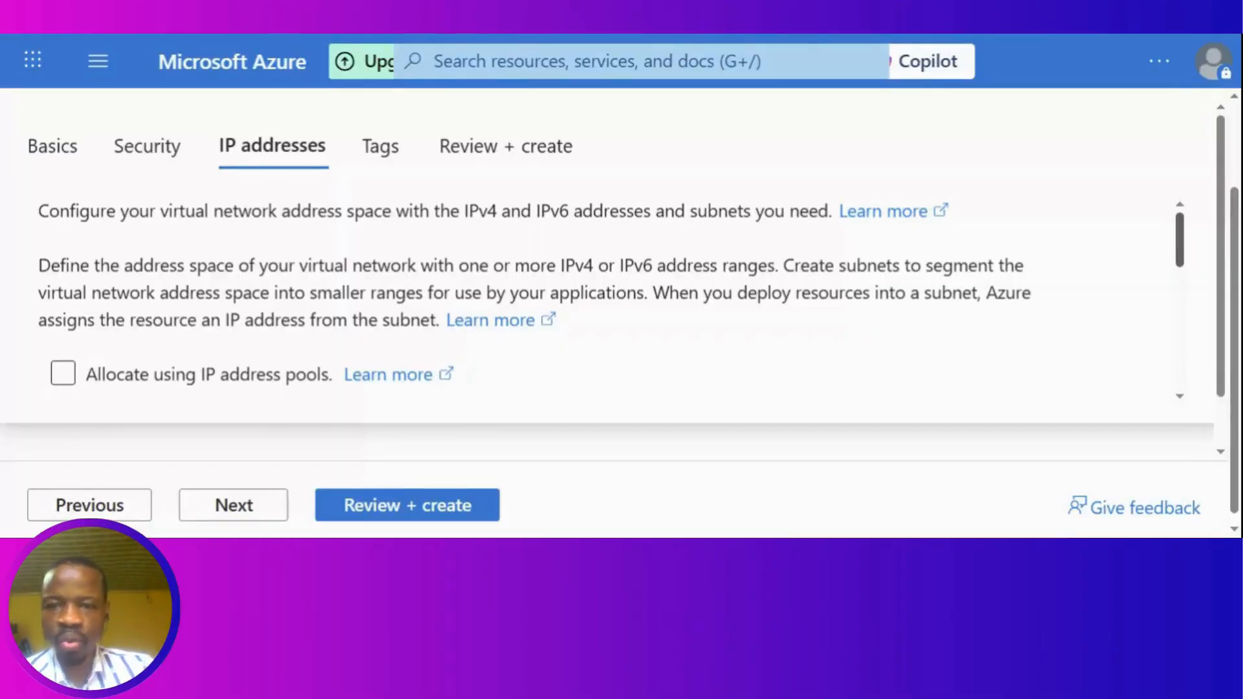
left_click_drag(1180, 240, 1182, 270)
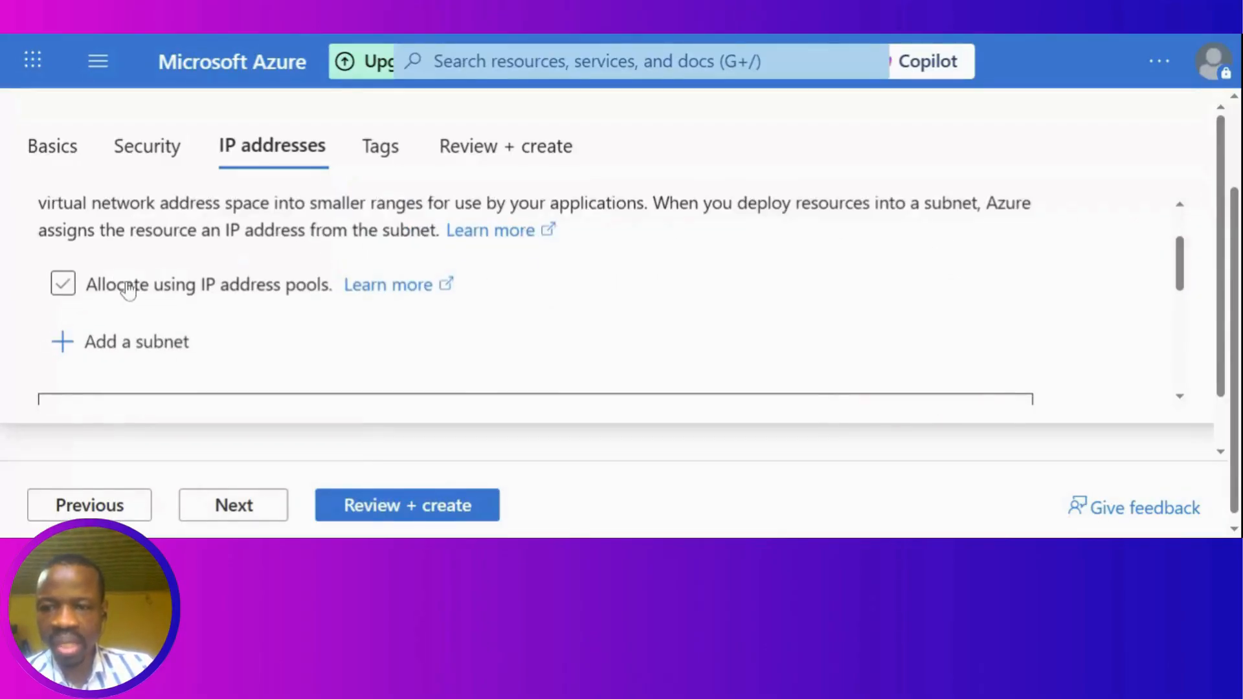
Step: Try allocating the virtual network's addresses from IP address pools, and dismiss the pool selection
left_click(78, 287)
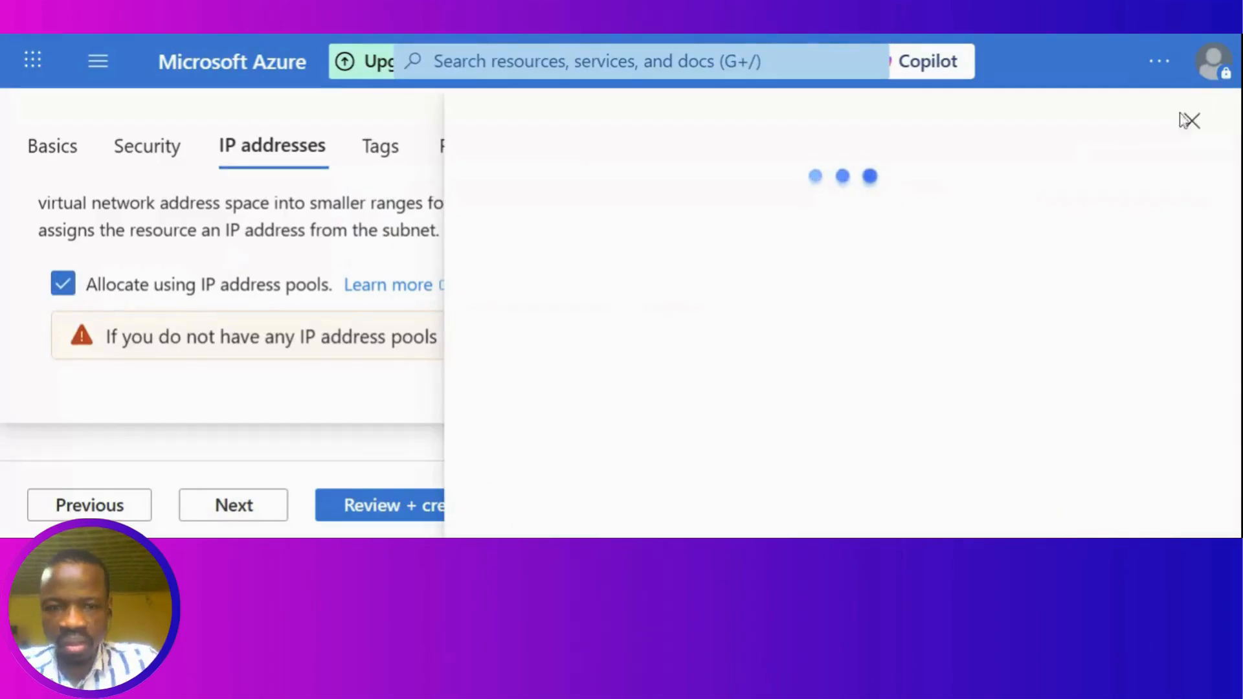
left_click(1194, 128)
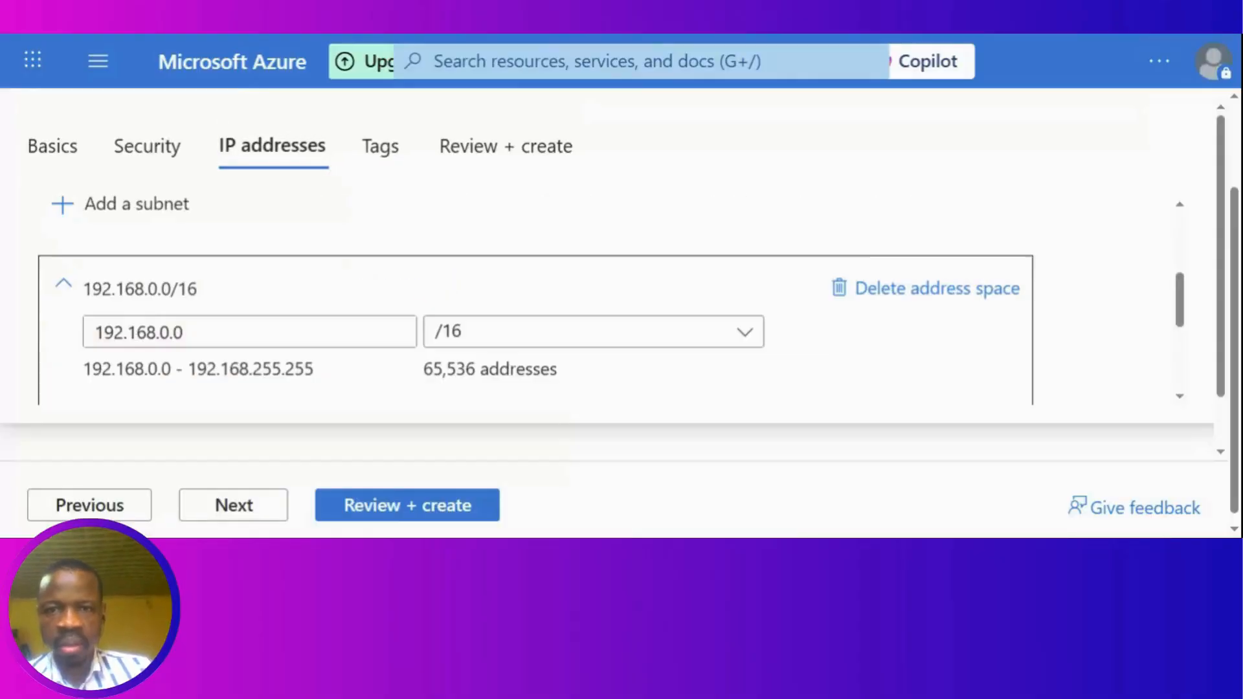
left_click(188, 332)
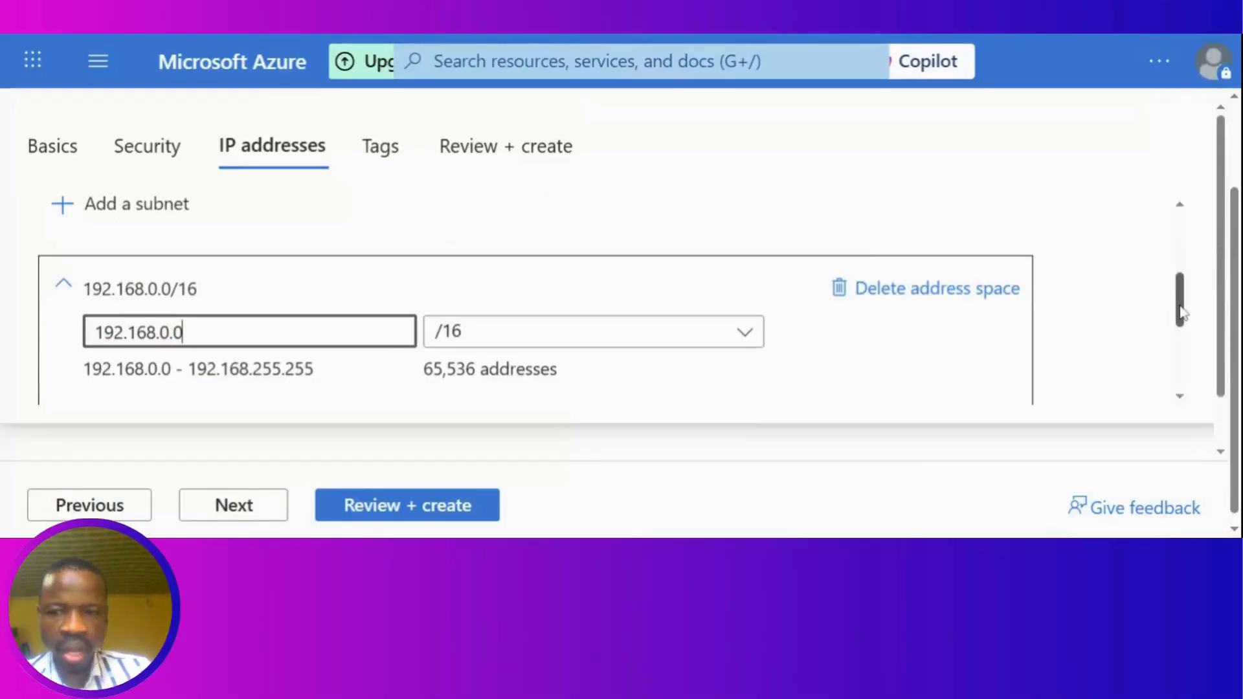
Step: Delete the default subnet from the 192.168.0.0/16 address space
mouse_move(1179, 310)
left_mouse_down()
mouse_move(1182, 248)
mouse_move(1187, 319)
left_mouse_up()
left_click(176, 277)
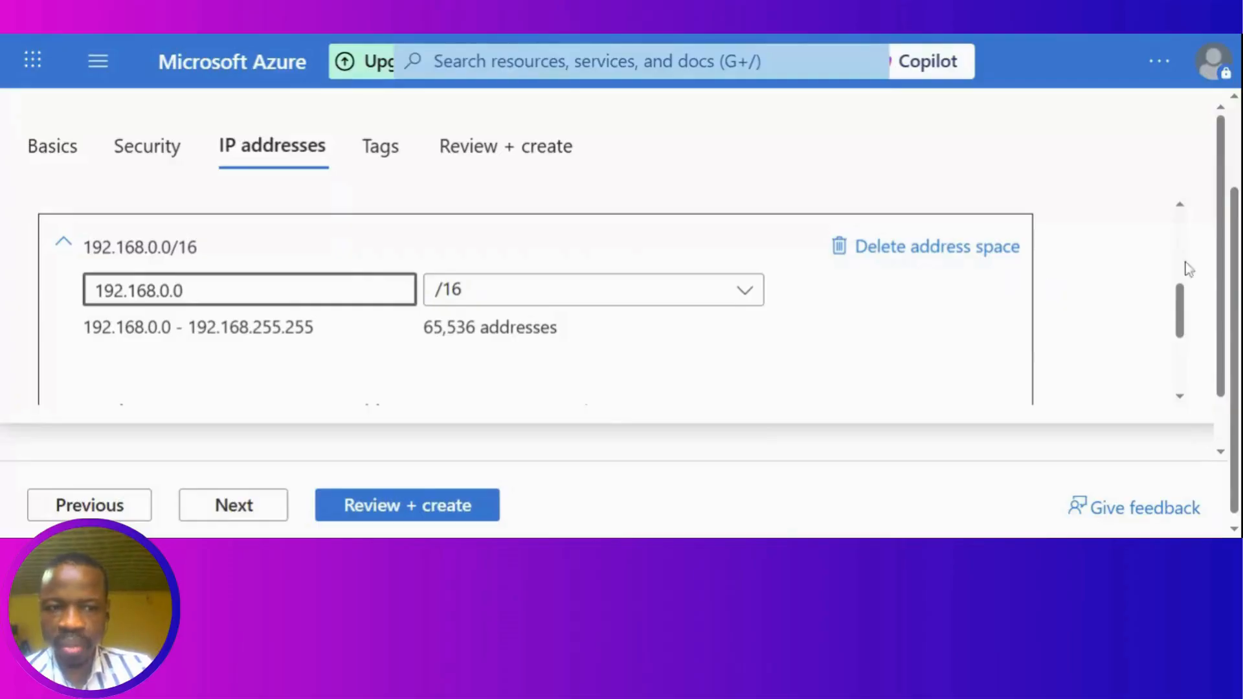
left_click_drag(1185, 304, 1187, 345)
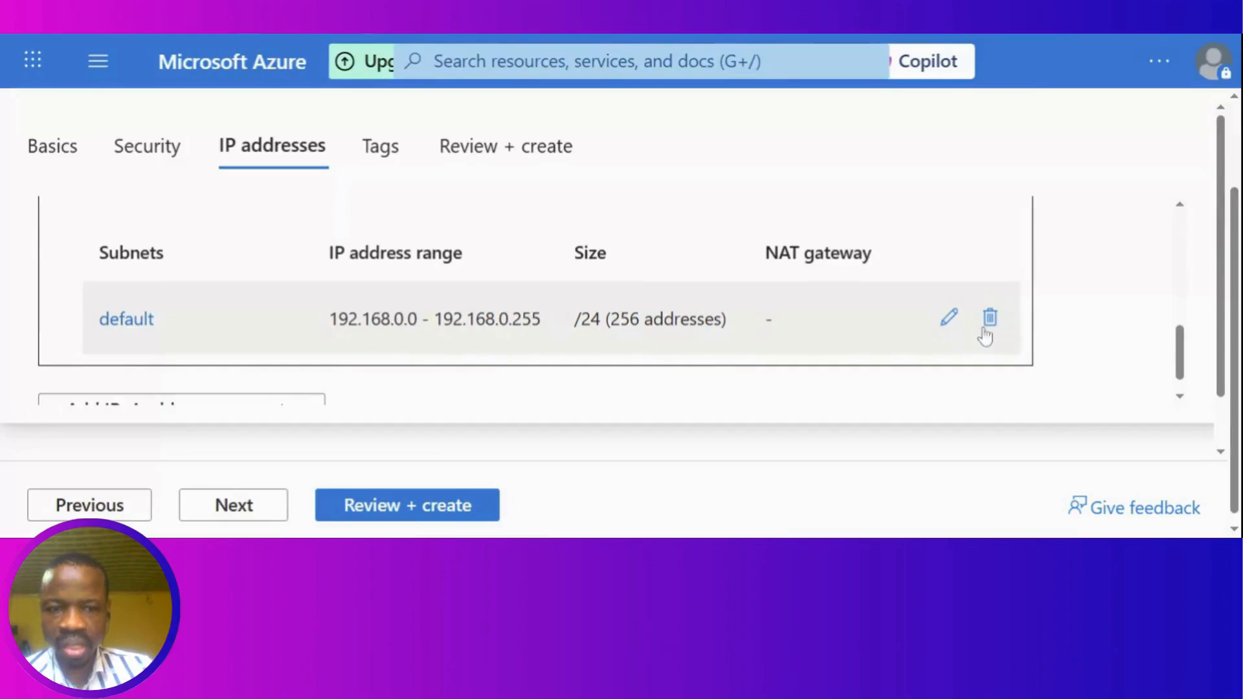
left_click(989, 318)
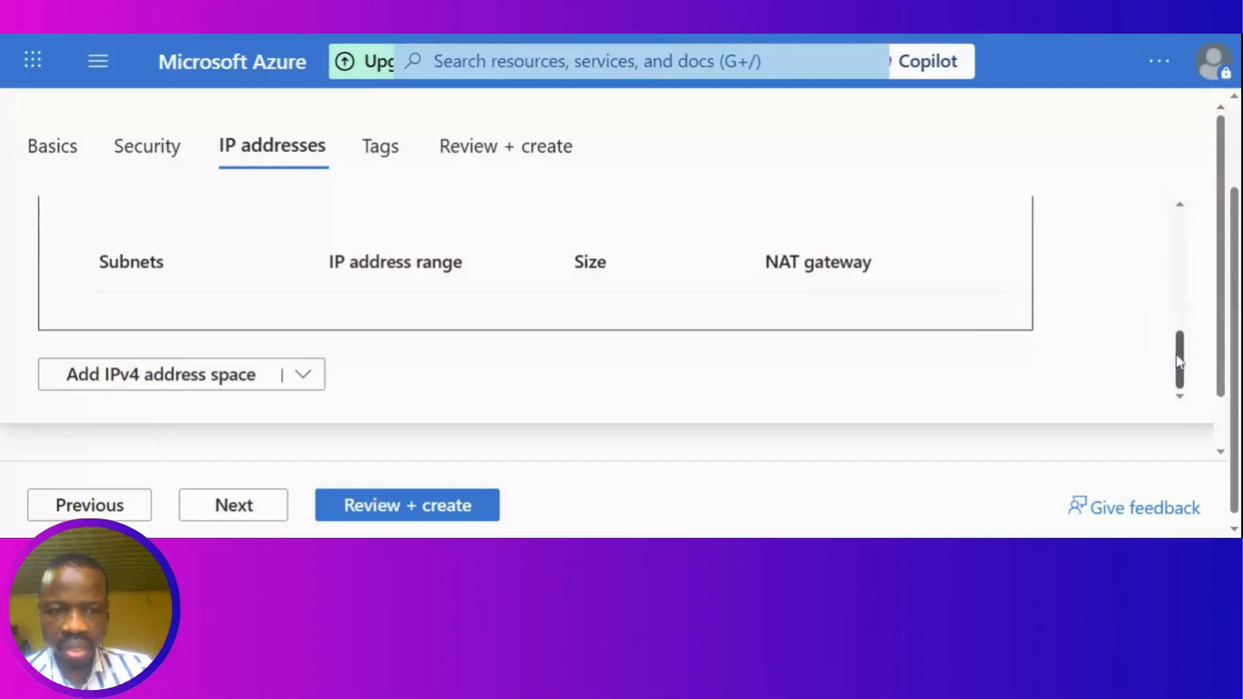
Step: Start adding a subnet with the Default purpose and name it Frontend-Subnet
left_click_drag(1182, 363, 1185, 306)
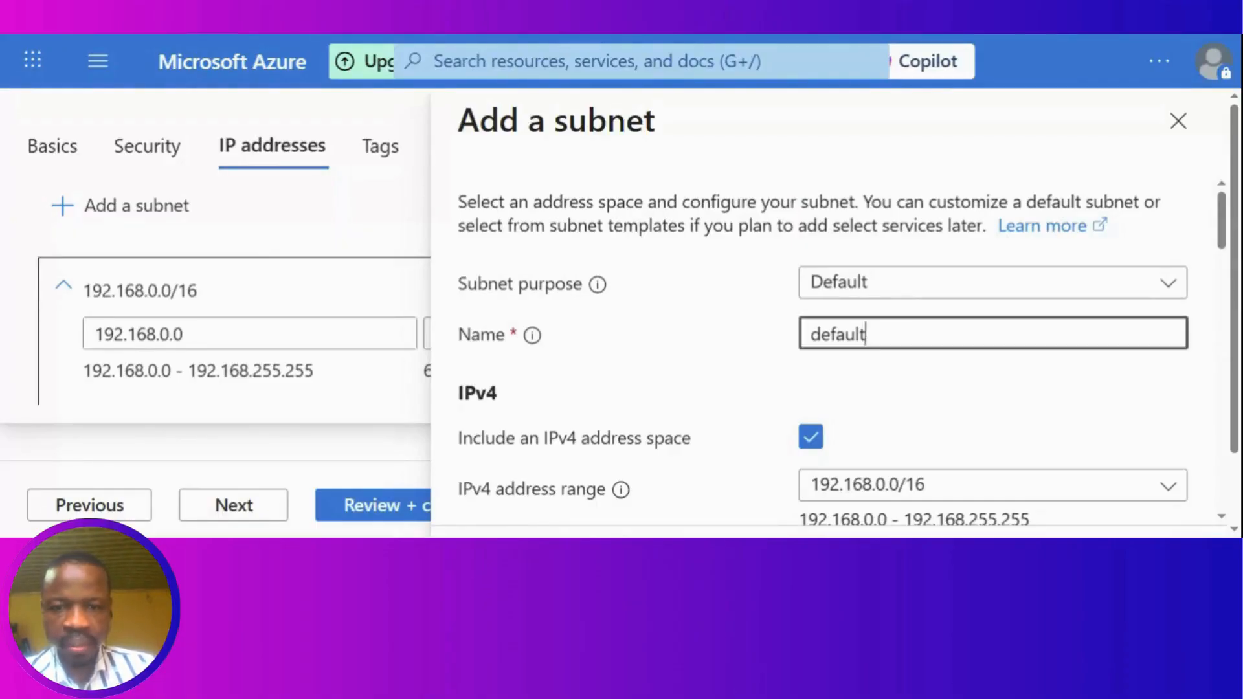
double_click(866, 335)
key("BackSpace")
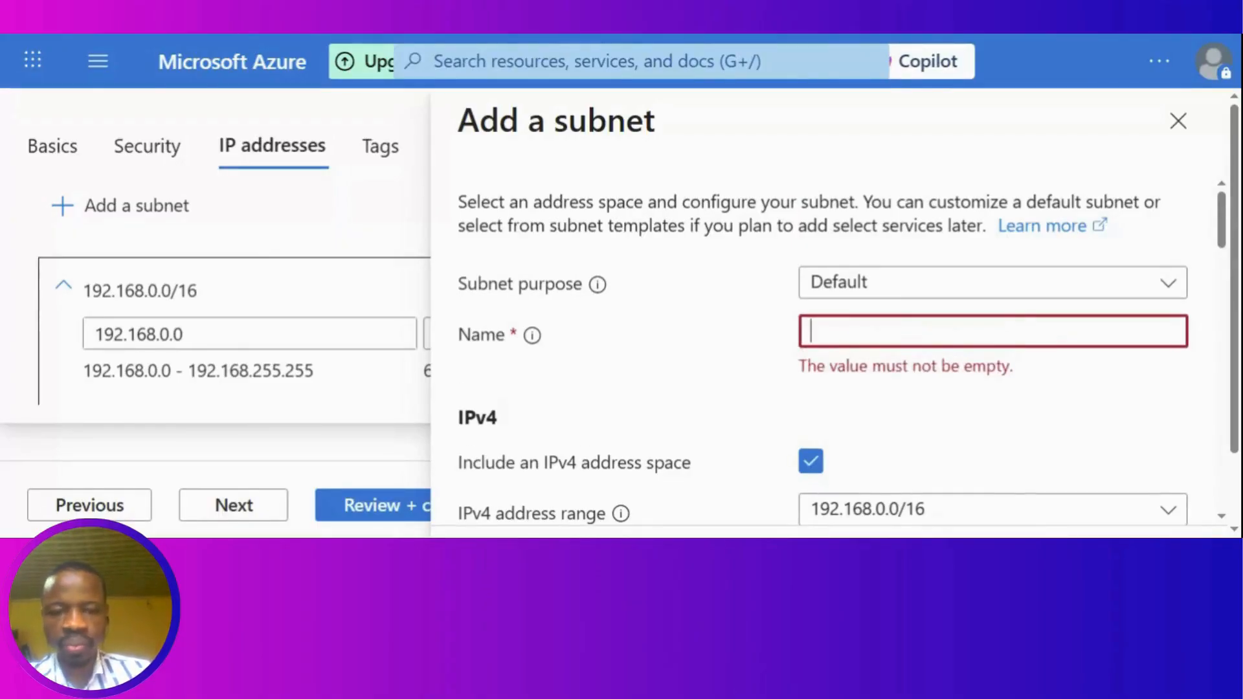
type("Fon")
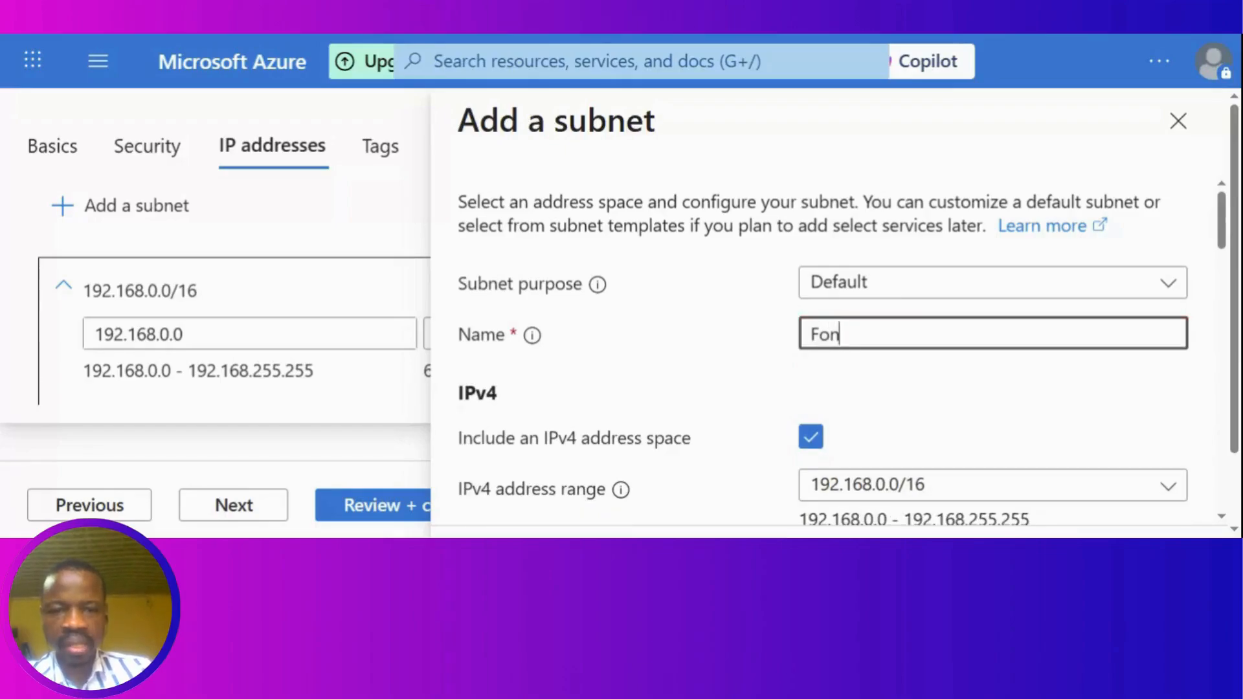
key("BackSpace")
key("BackSpace")
type("rontend")
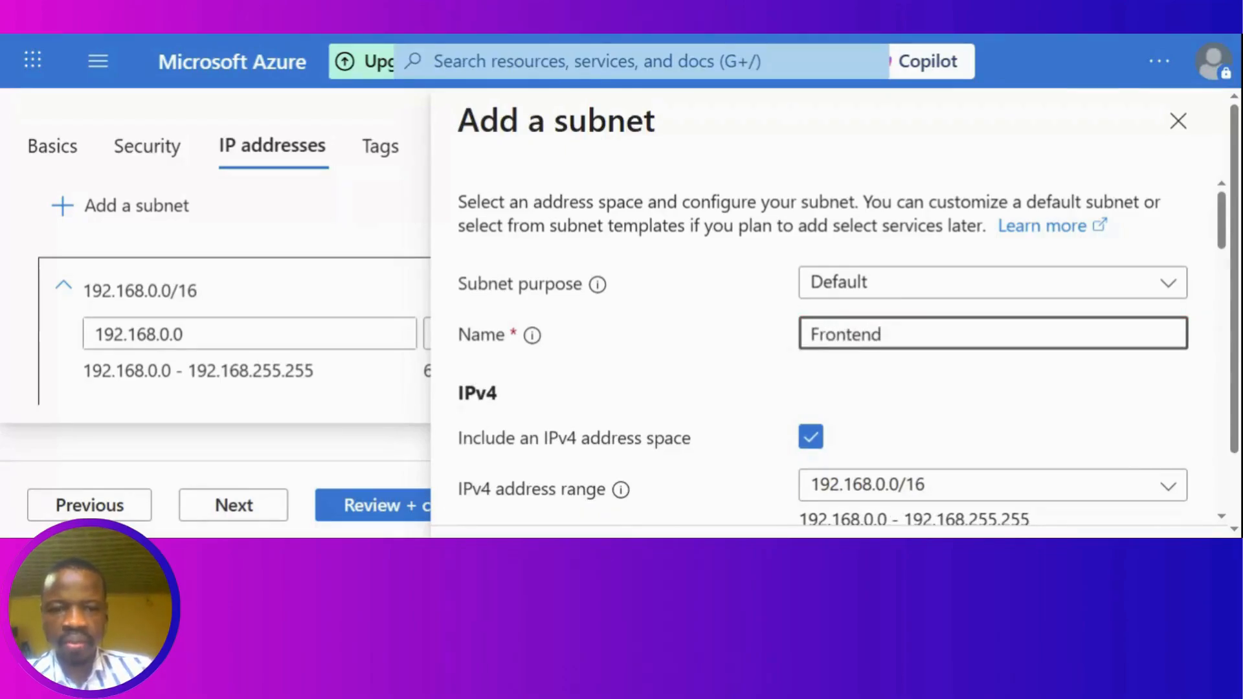
type("-")
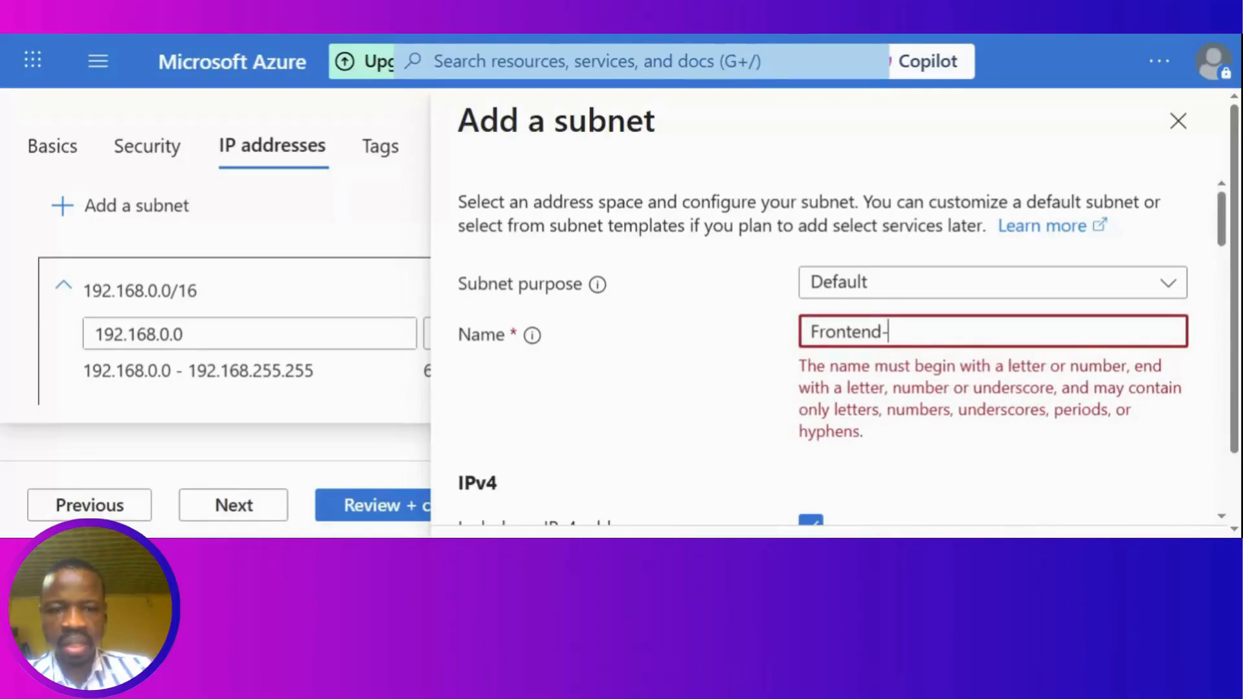
type("Subnet")
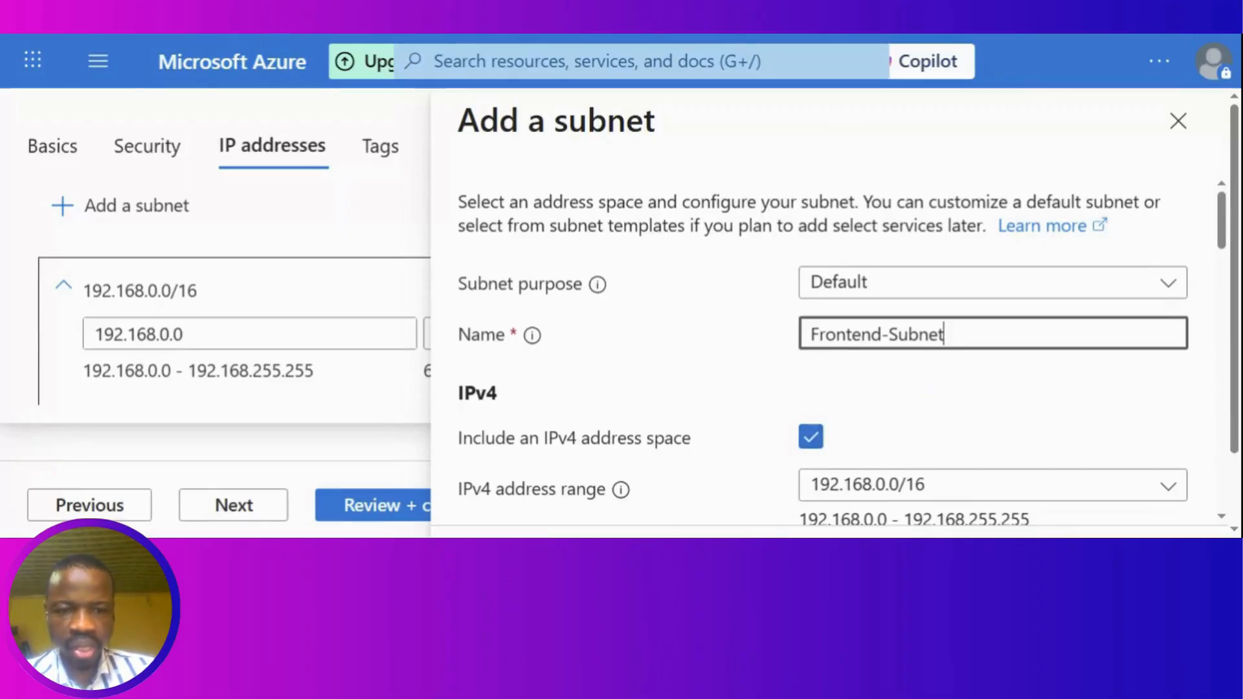
Step: Keep Frontend-Subnet's starting address 192.168.0.0 and its other default settings, and add it to the virtual network
left_click_drag(1222, 222, 1223, 228)
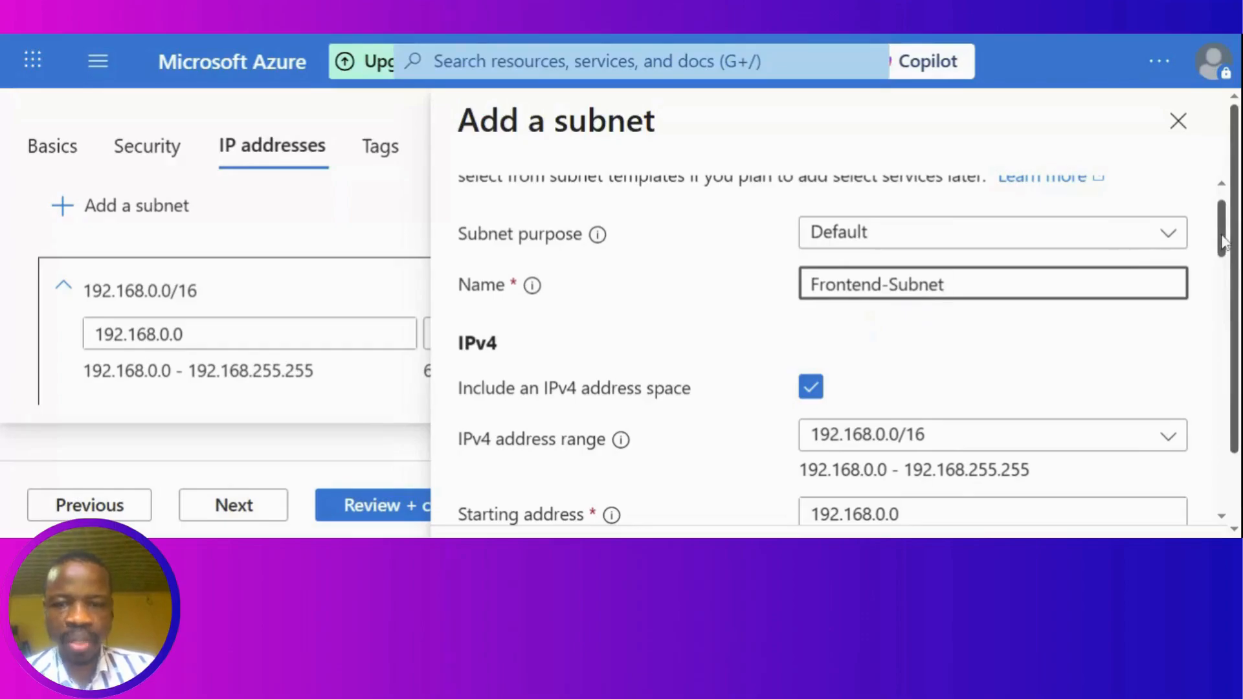
left_click_drag(1222, 241, 1217, 493)
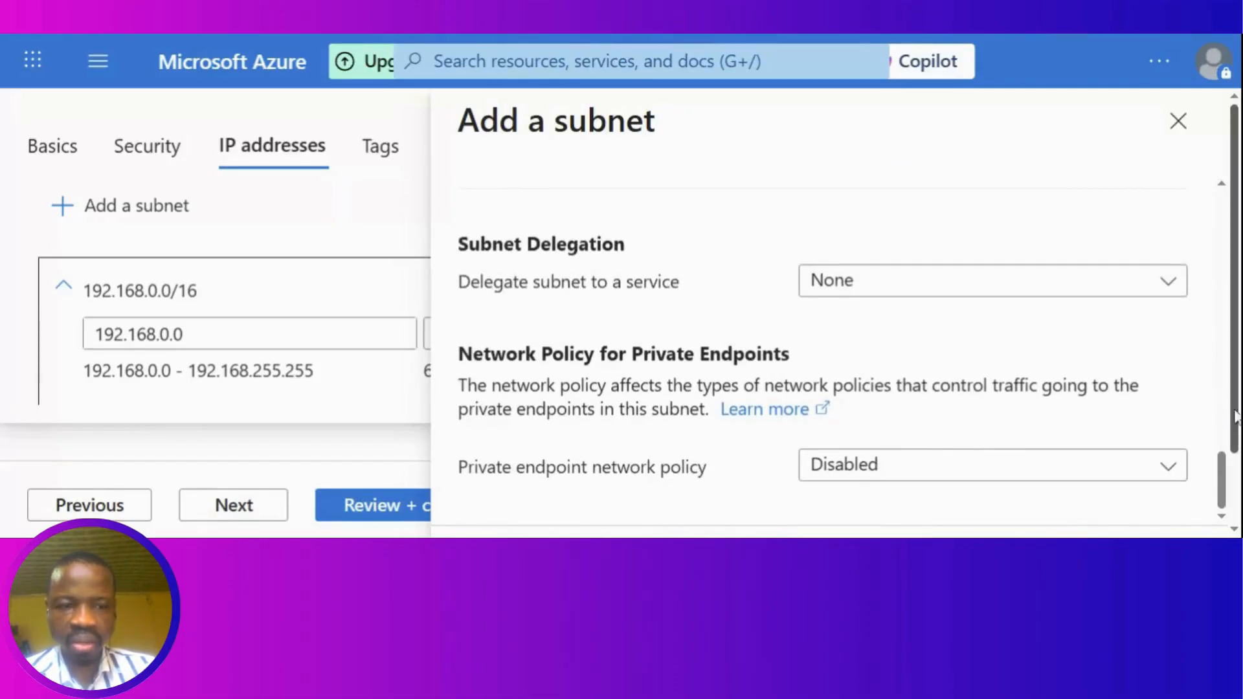
left_click_drag(1235, 424, 1236, 493)
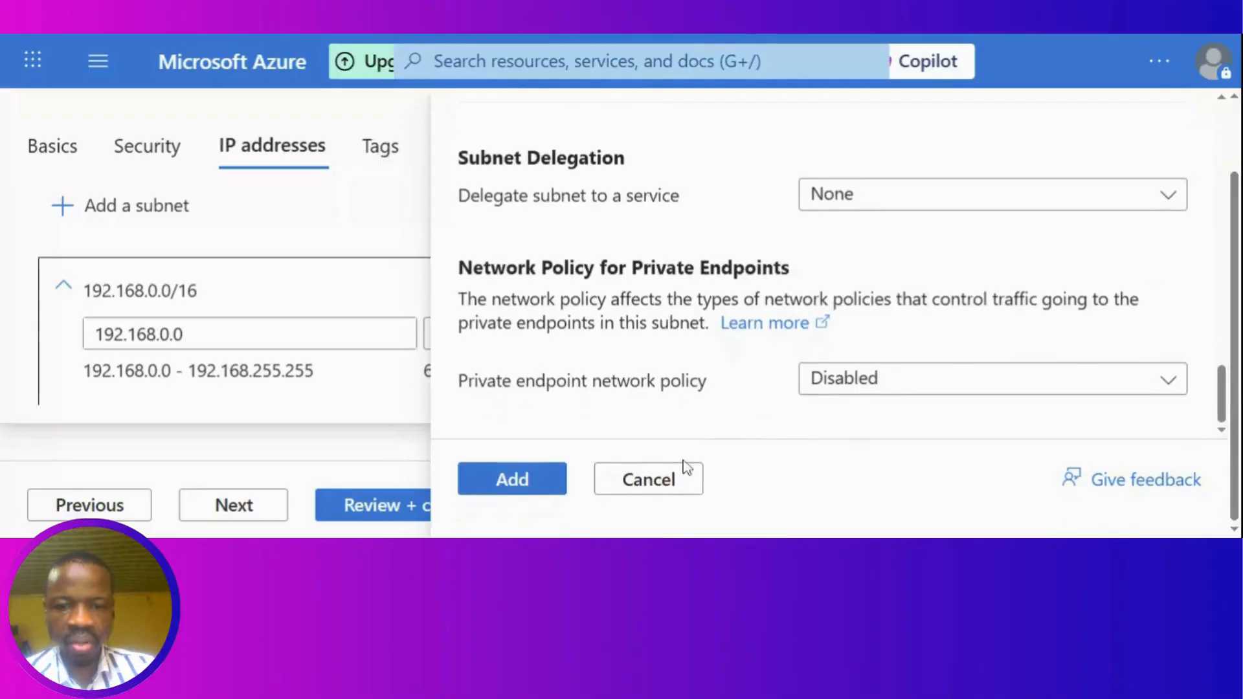
left_click(512, 479)
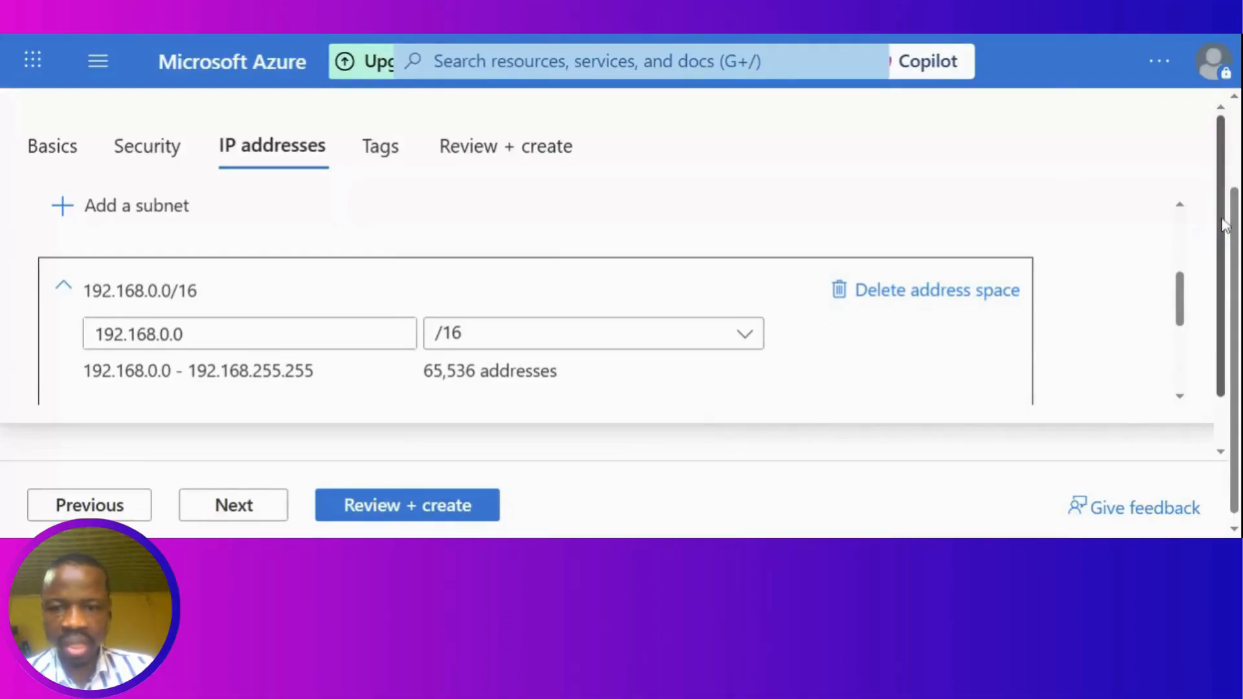
Step: Start adding a second subnet to the 192.168.0.0/16 address space and name it Backend-Subnet
scroll(1225, 224, "down", 1)
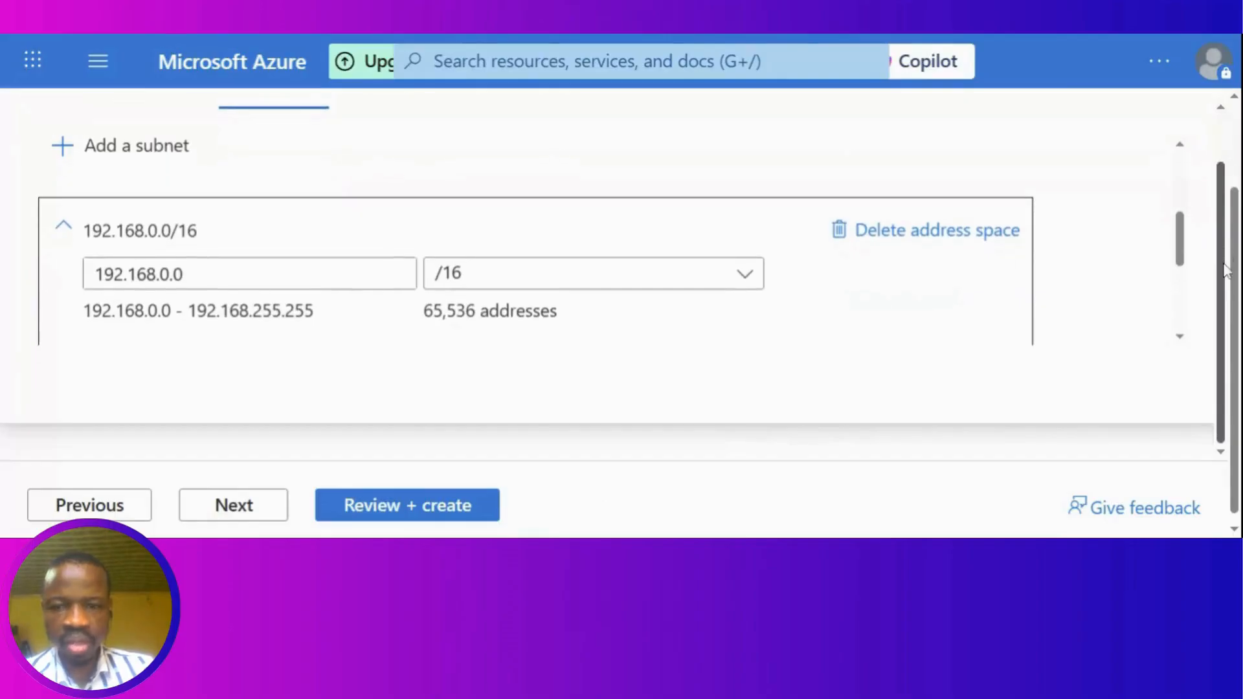
left_click_drag(1179, 244, 1185, 198)
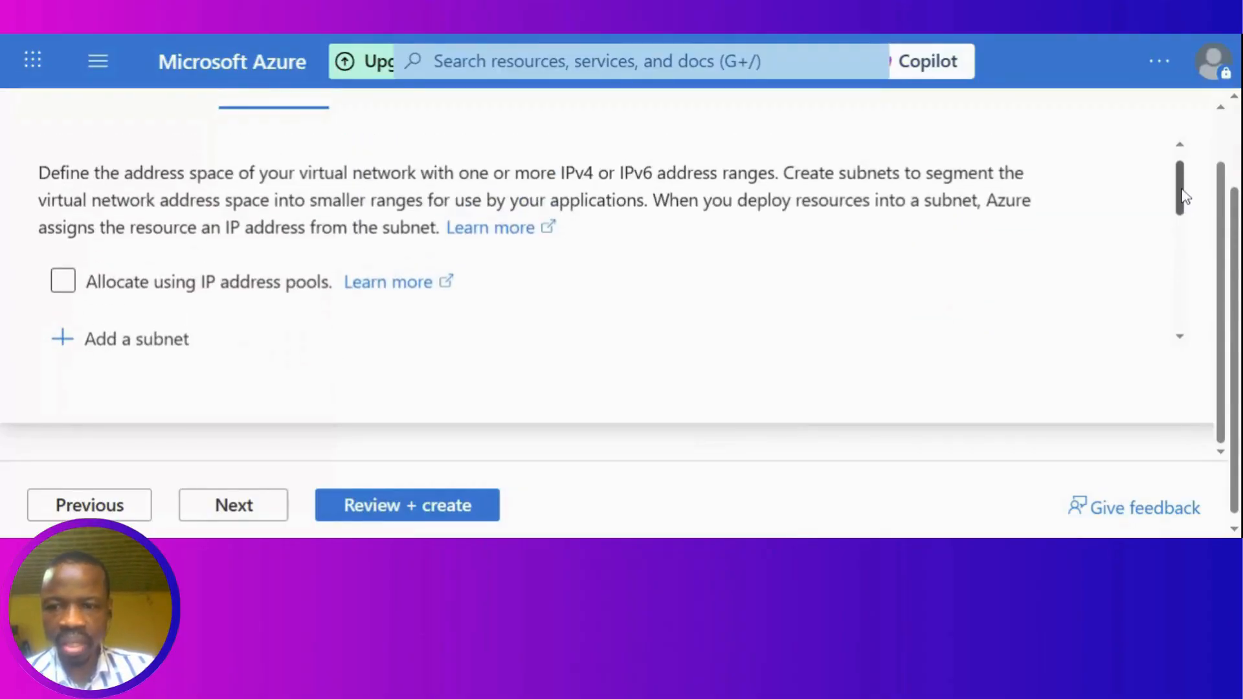
left_click(128, 348)
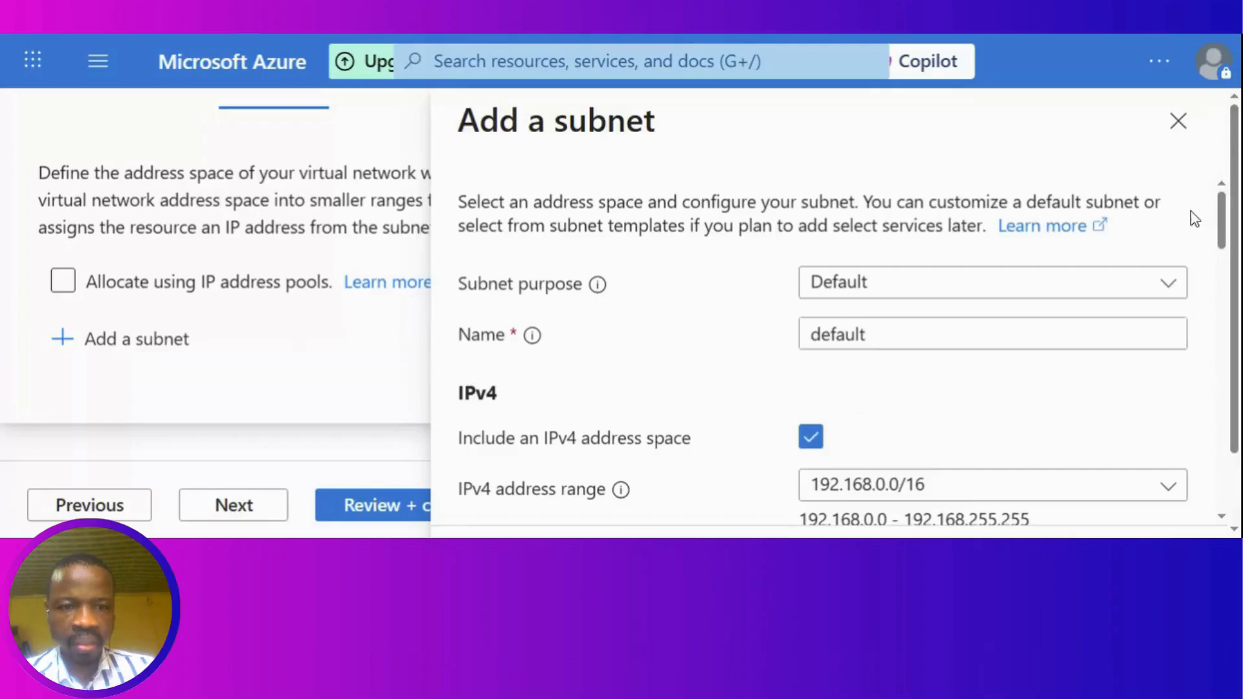
left_click(880, 334)
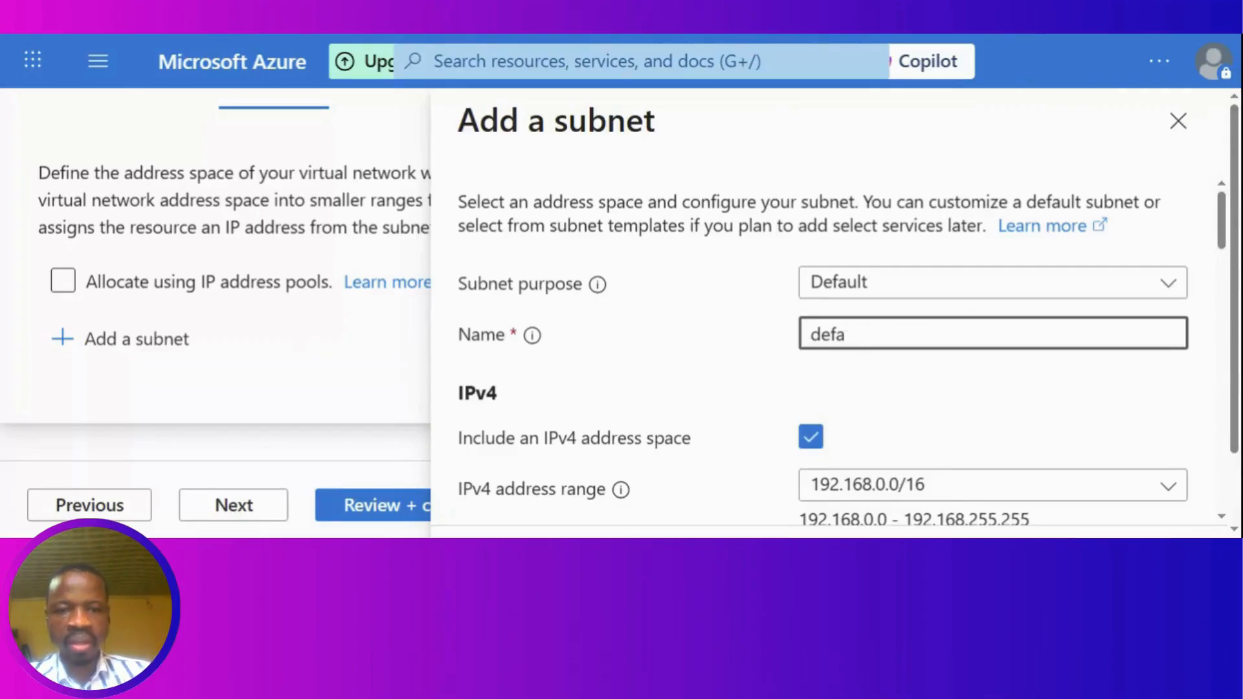
key("BackSpace")
key("BackSpace")
key("BackSpace")
key("BackSpace")
type("Back")
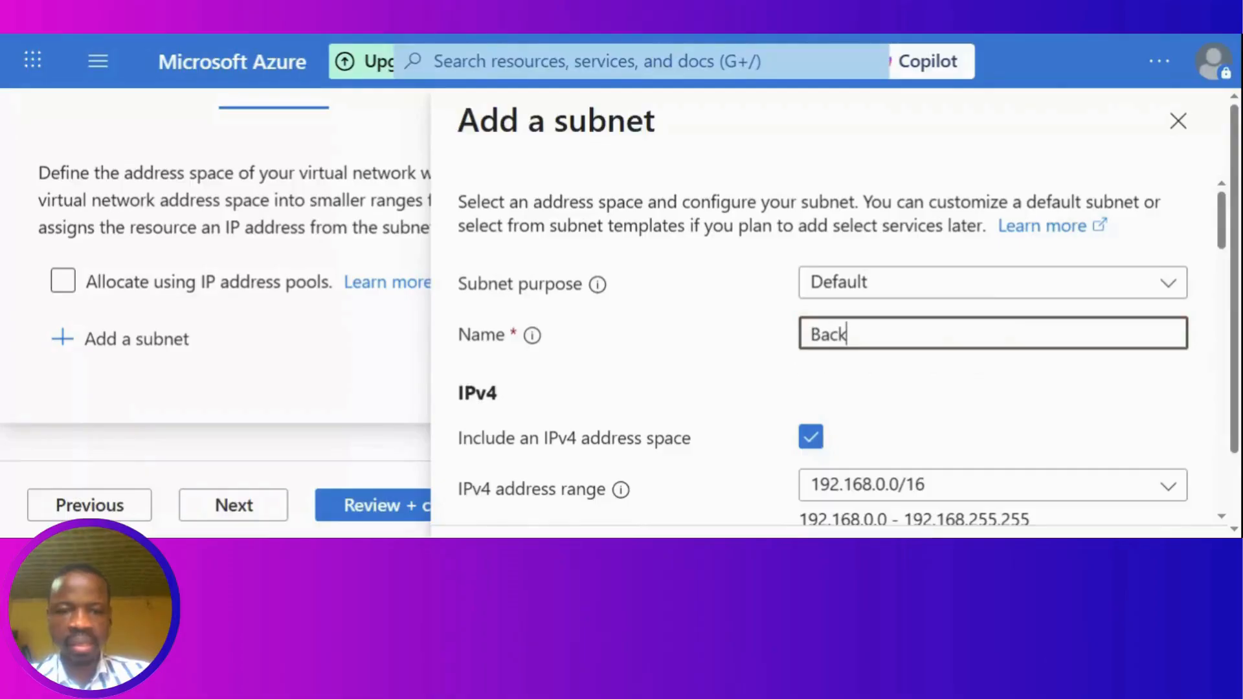
type("end-Fro")
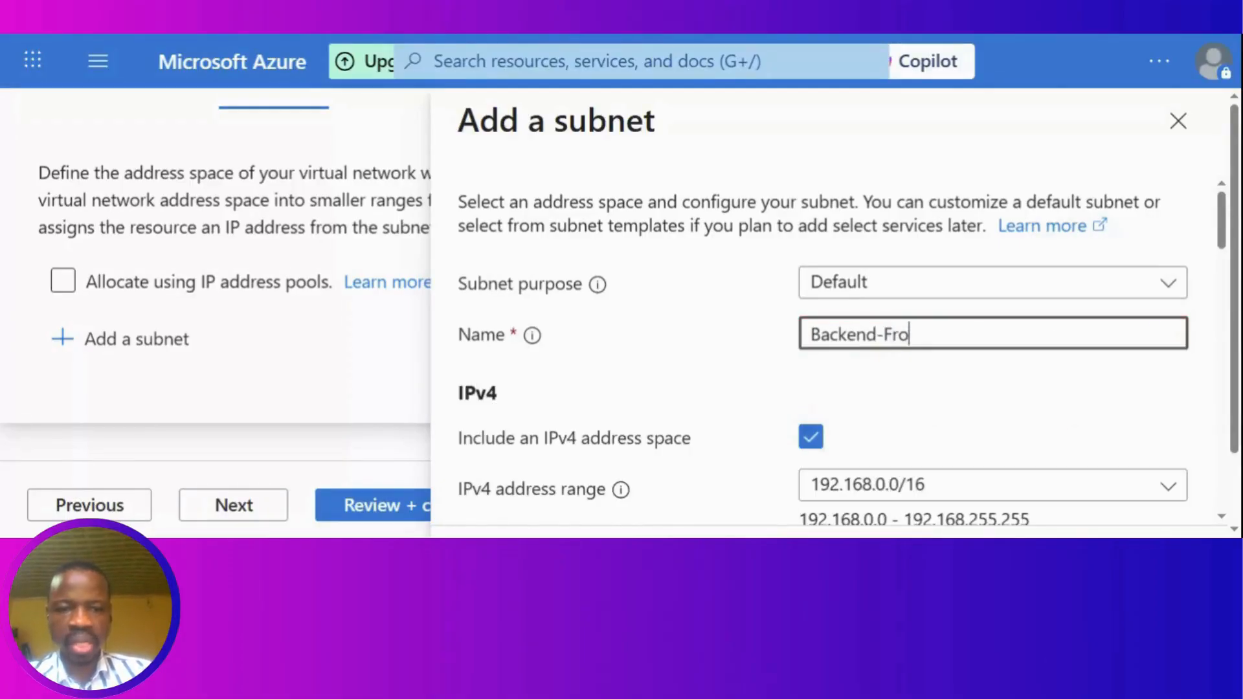
key("BackSpace")
key("BackSpace")
key("BackSpace")
type("S")
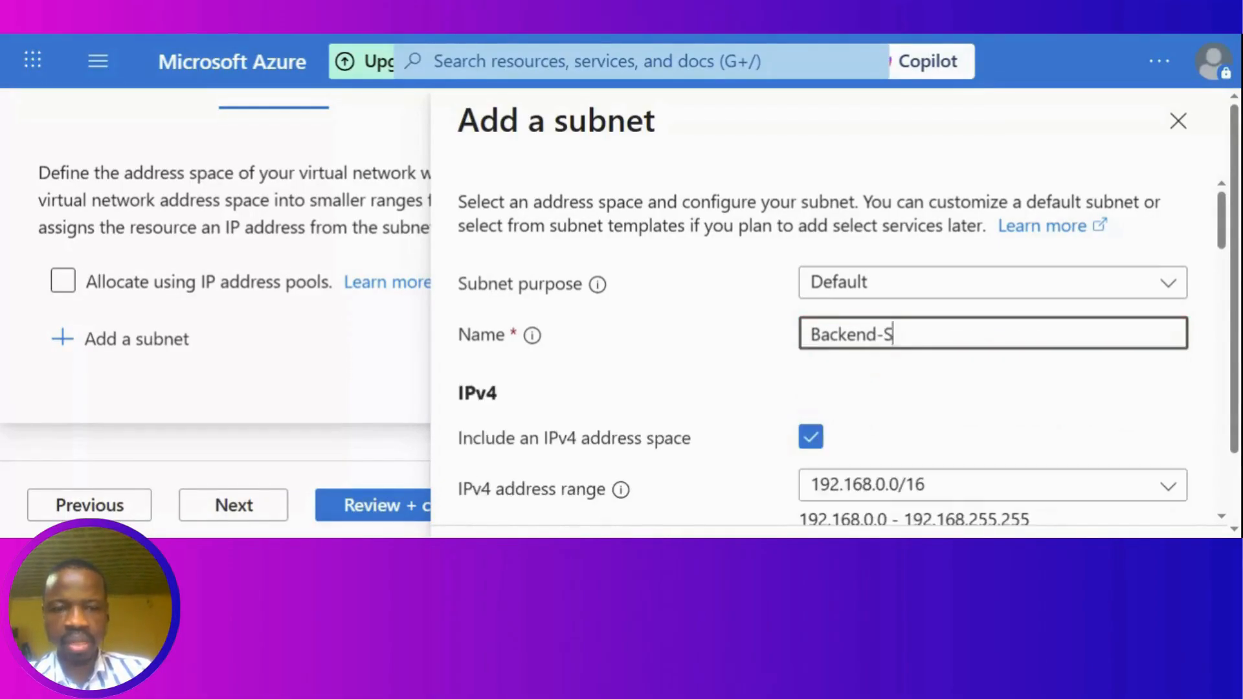
type("ubnet")
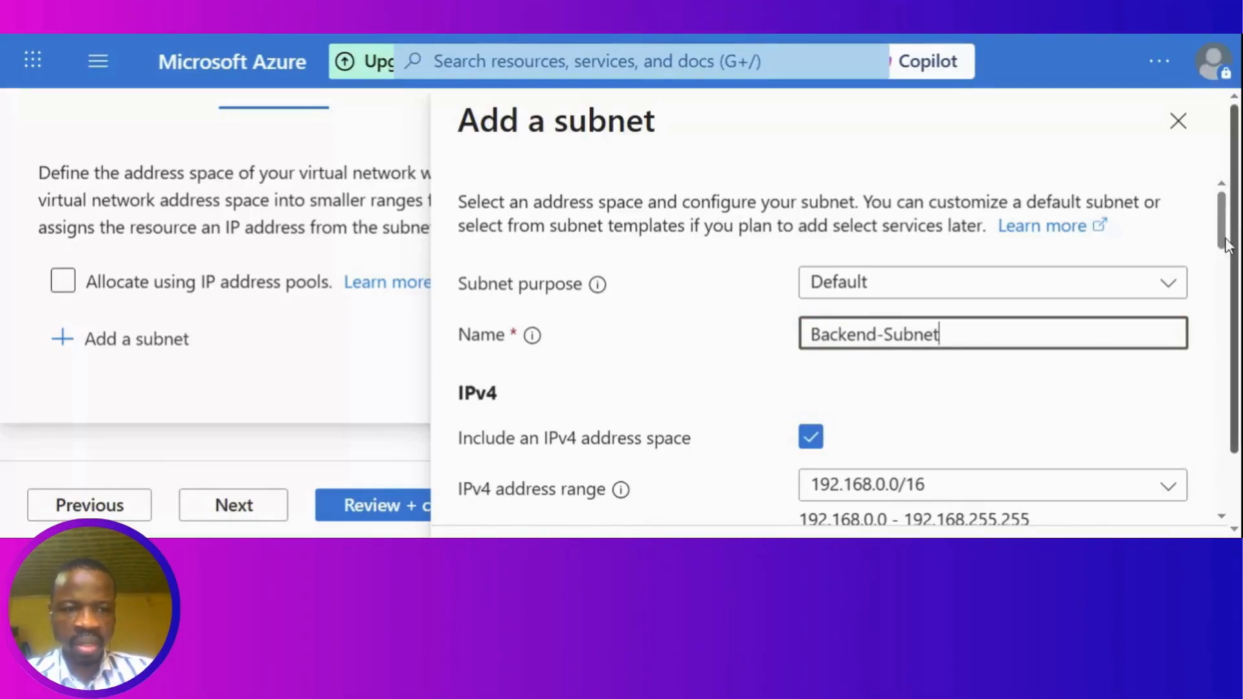
Step: Keep Backend-Subnet's starting address 192.168.1.0, /24 size and other default settings, and add it to the virtual network
left_click_drag(1223, 243, 1223, 276)
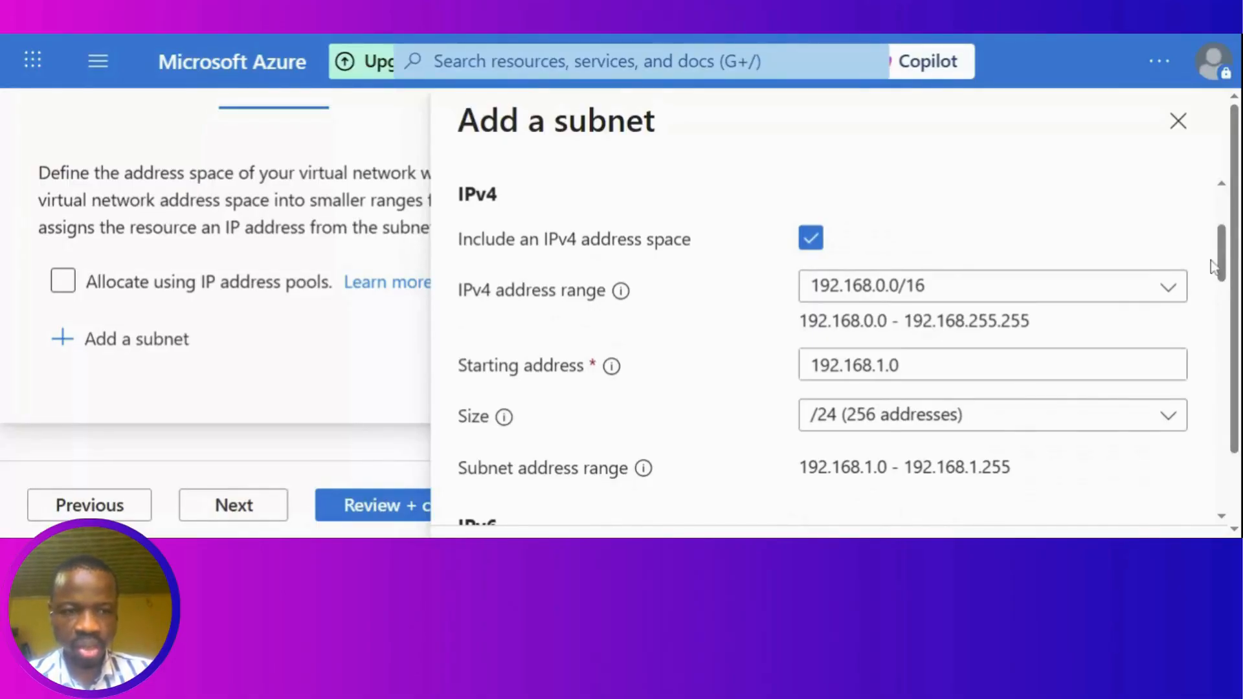
left_click_drag(1222, 266, 1235, 497)
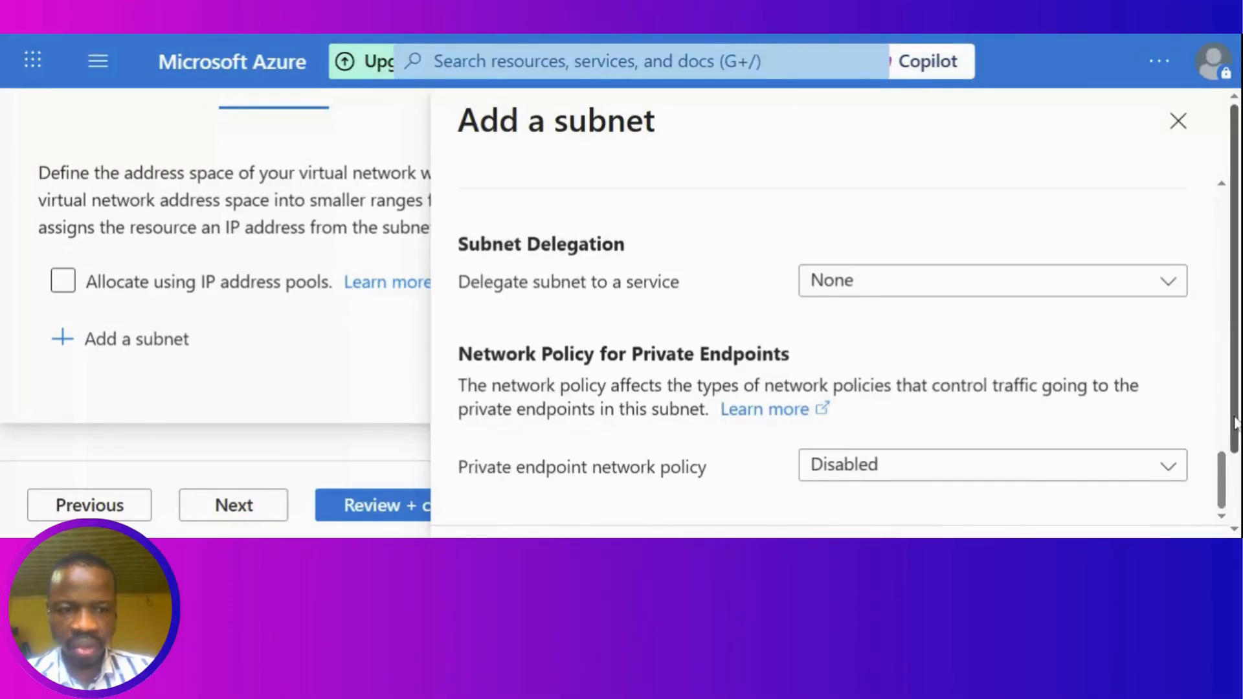
scroll(1235, 422, "down", 2)
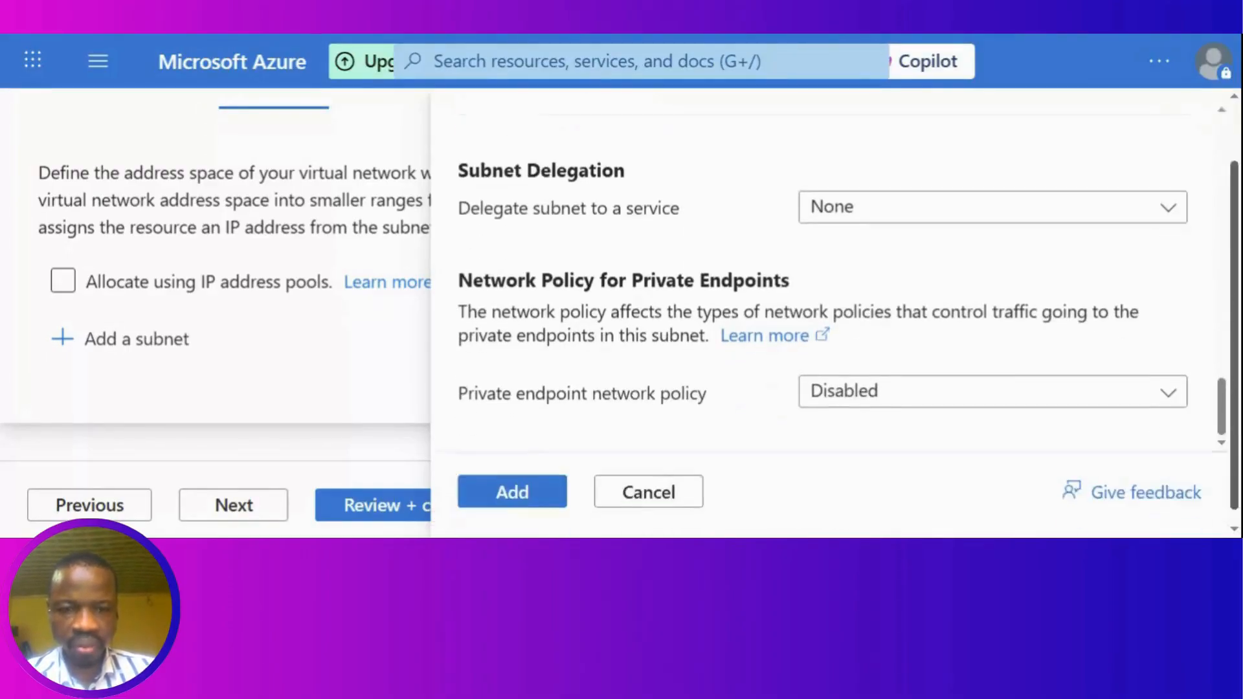
left_click(541, 487)
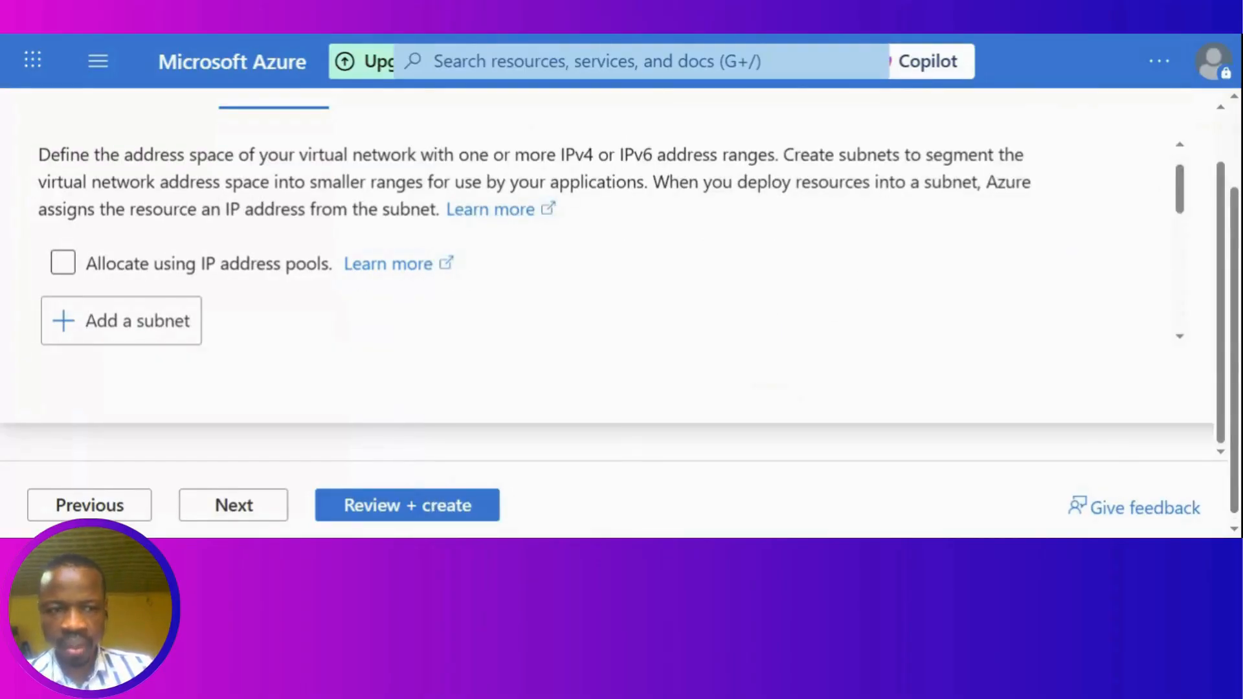
Step: Start adding a third subnet to the 192.168.0.0/16 address space and name it Database-Subnet
mouse_move(1183, 183)
left_mouse_down()
mouse_move(1187, 280)
mouse_move(1185, 195)
left_mouse_up()
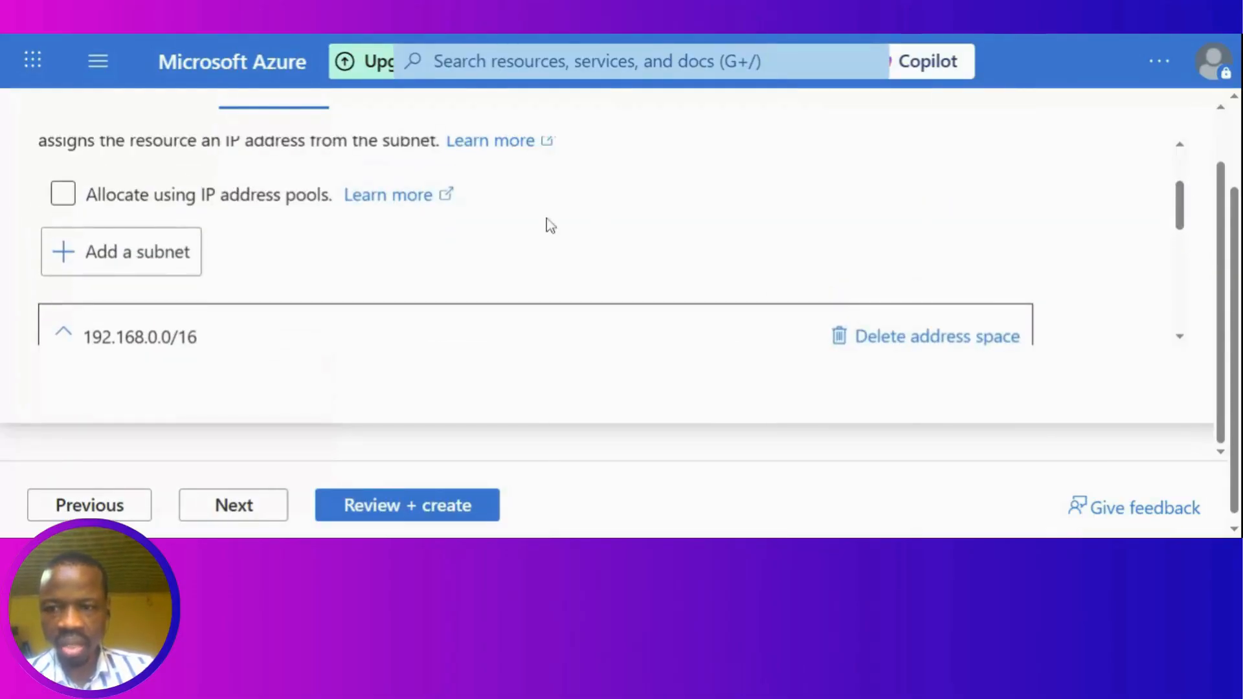
left_click(143, 256)
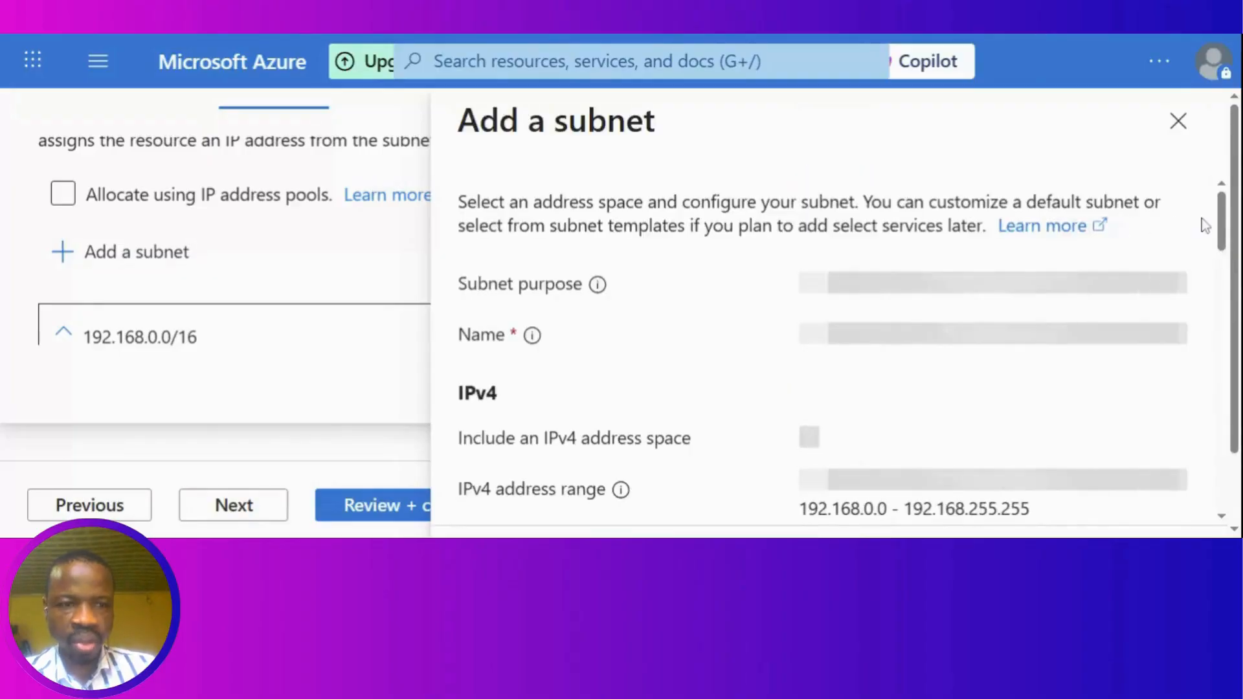
mouse_move(1222, 240)
left_mouse_down()
mouse_move(1223, 260)
mouse_move(1223, 226)
left_mouse_up()
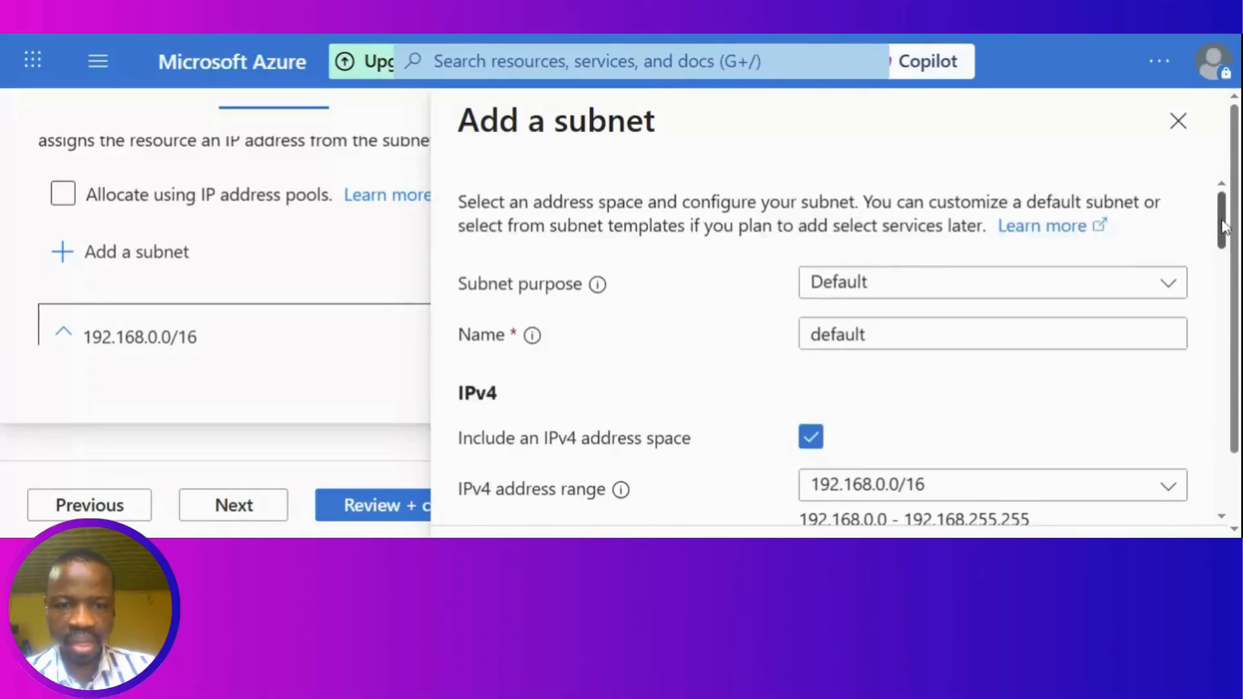
left_click(871, 334)
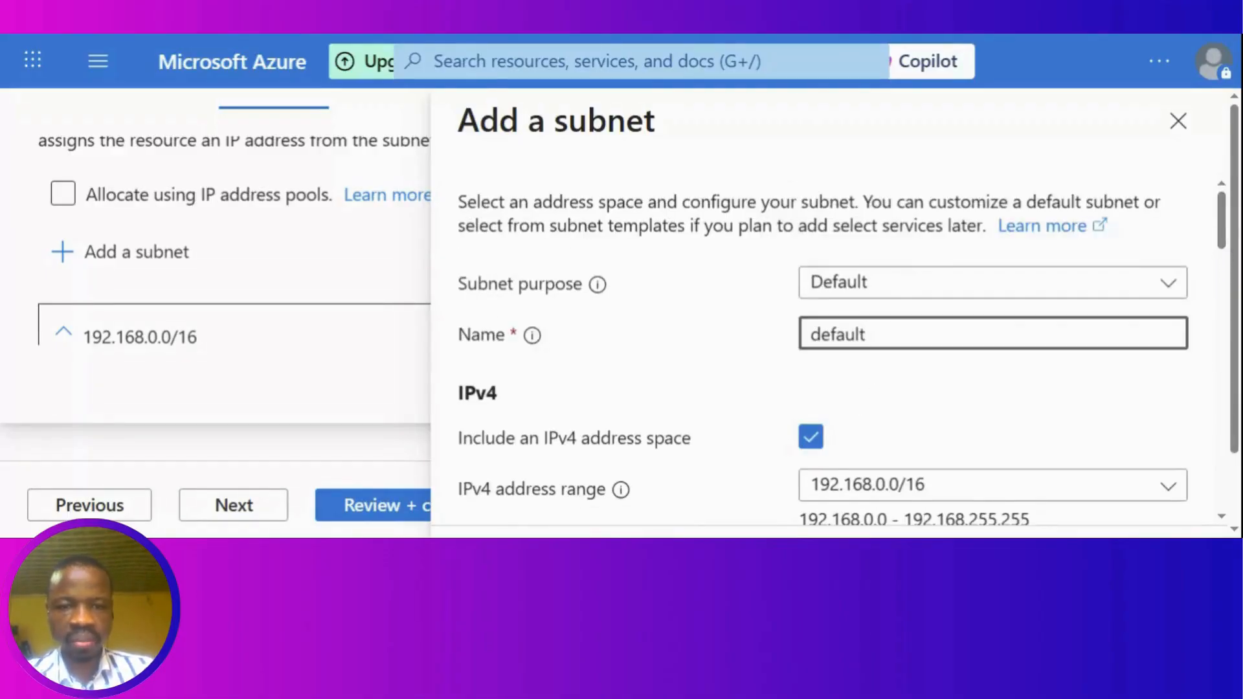
key("BackSpace")
key("BackSpace")
key("BackSpace")
key("BackSpace")
key("BackSpace")
key("BackSpace")
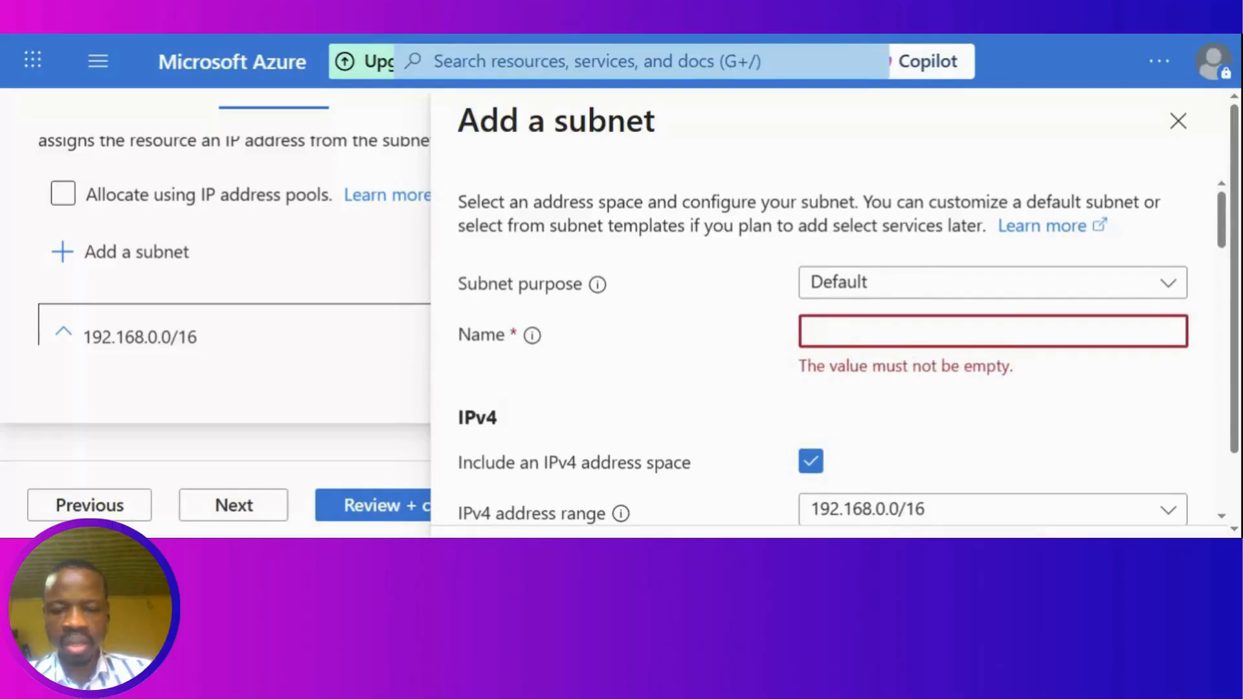
type("B")
key("BackSpace")
type("Data")
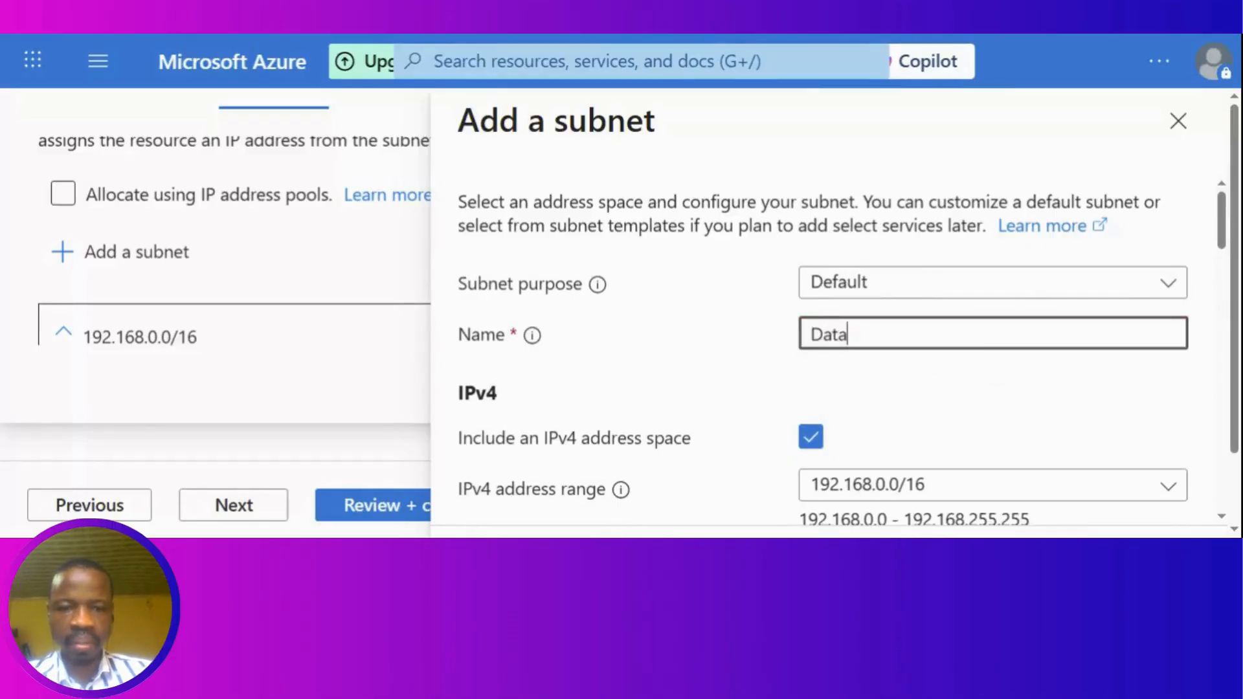
type("base-Front")
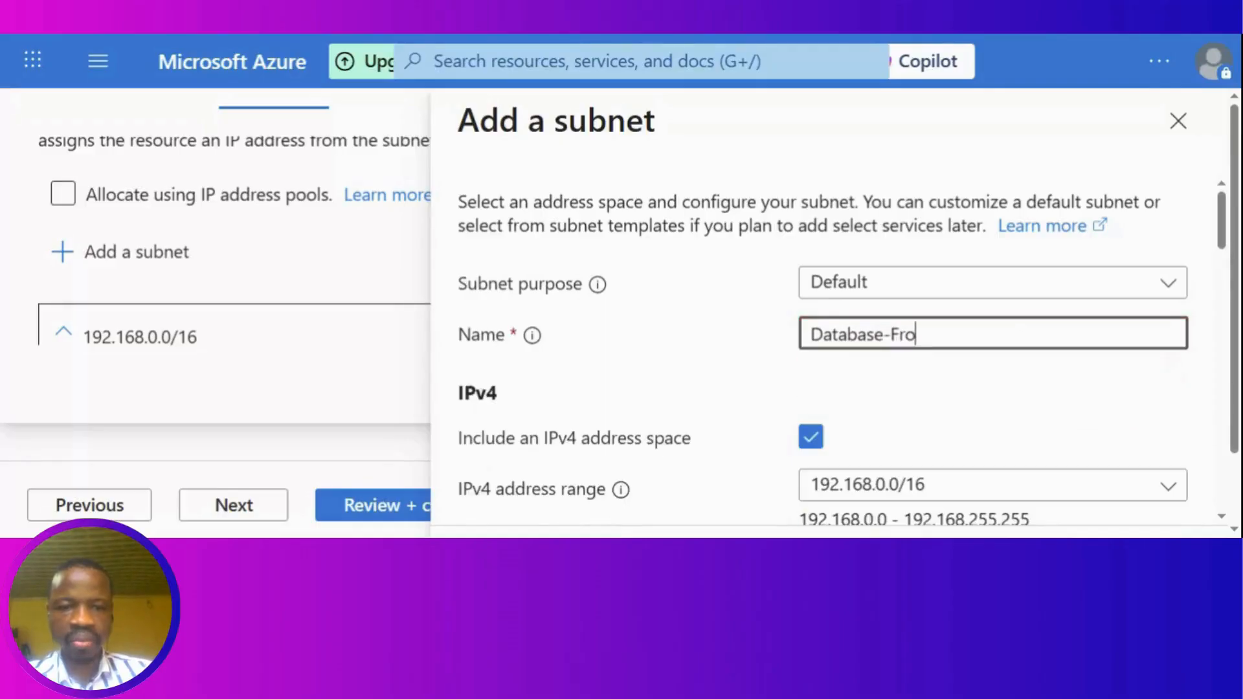
key("BackSpace")
key("BackSpace")
key("BackSpace")
key("BackSpace")
key("BackSpace")
type("Subnet")
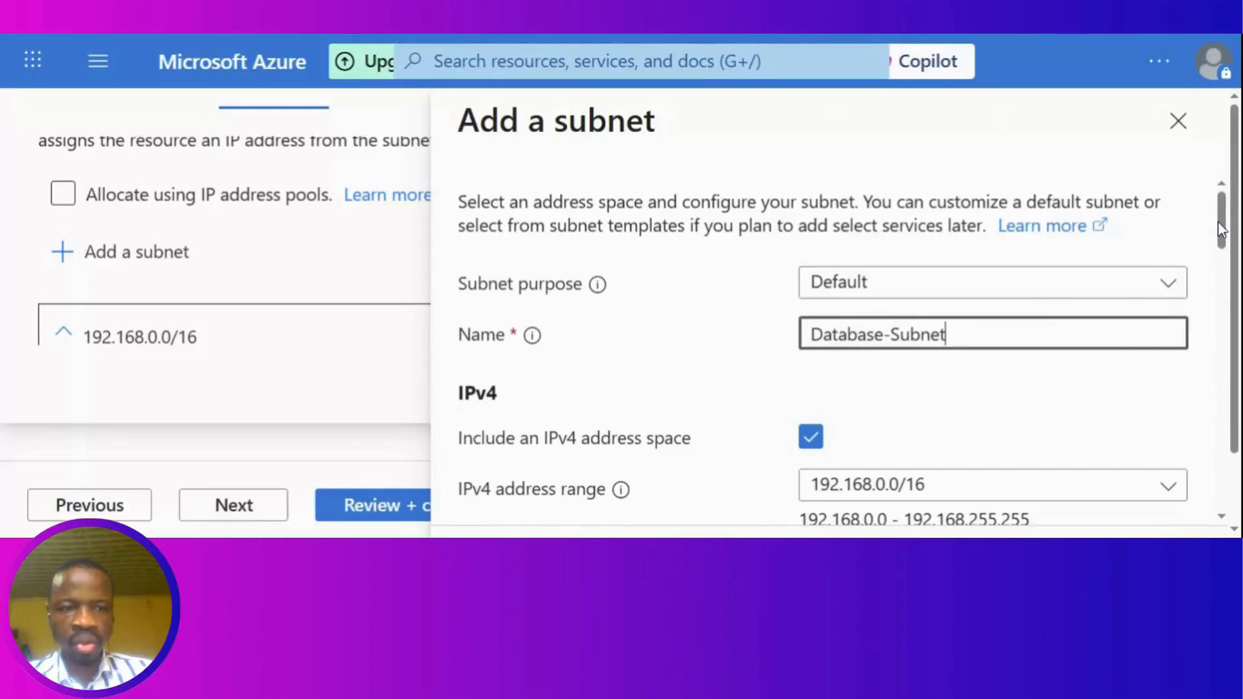
Step: Keep Database-Subnet's starting address 192.168.2.0, /24 size and other default settings, and add it to the virtual network
left_click_drag(1221, 230, 1219, 272)
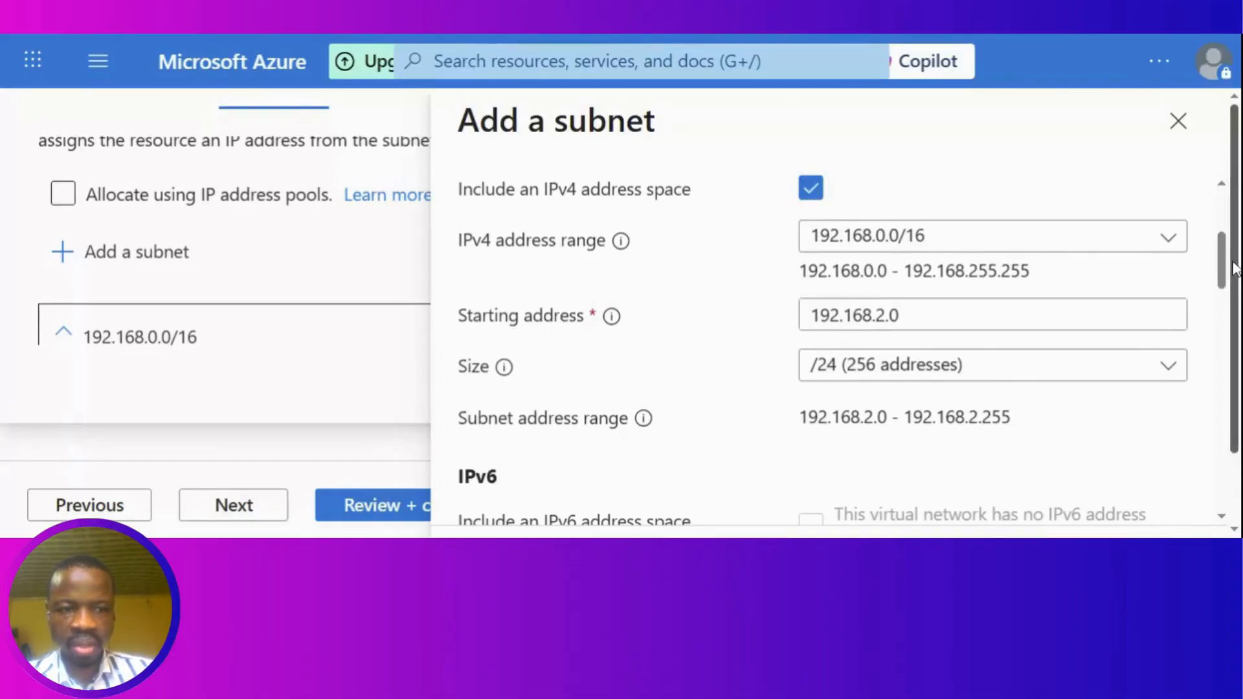
scroll(1235, 265, "down", 2)
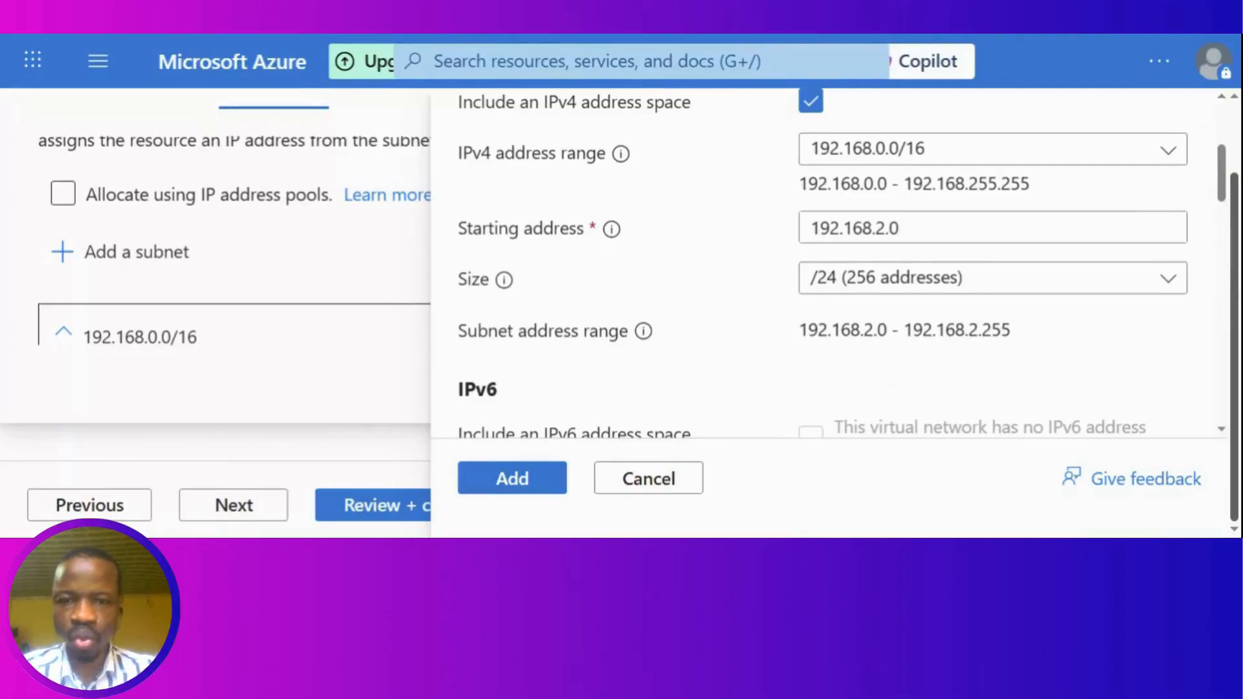
left_click(510, 480)
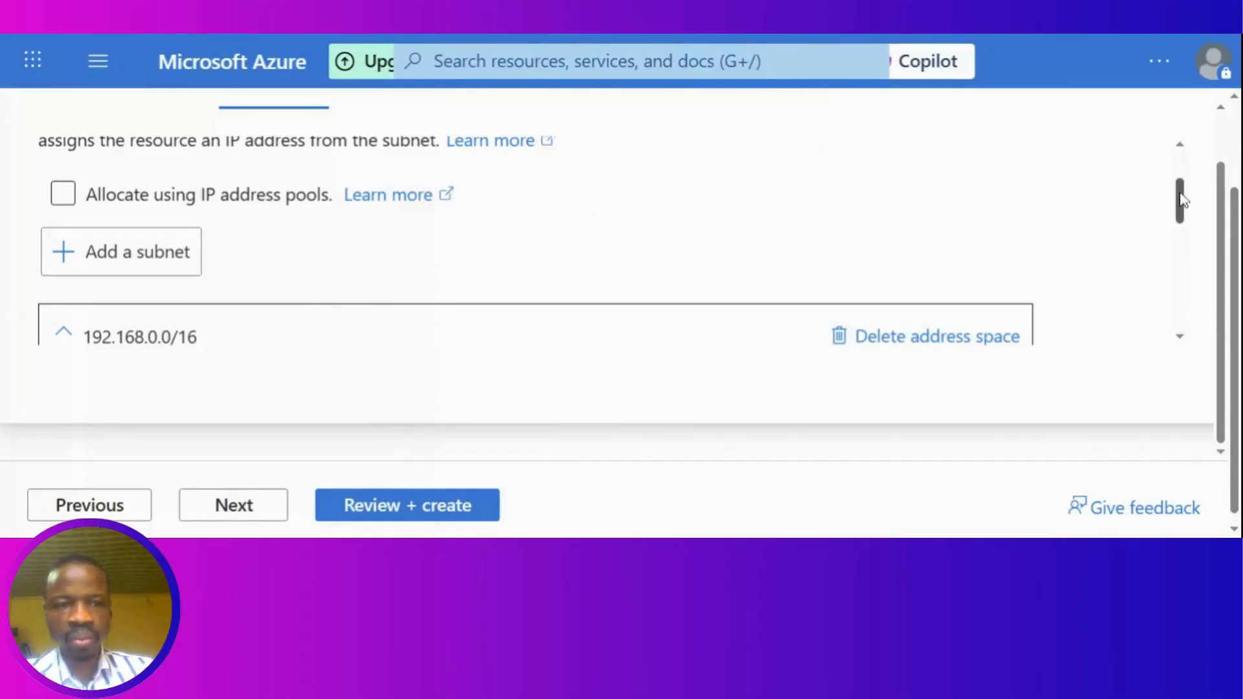
left_click_drag(1182, 200, 1189, 329)
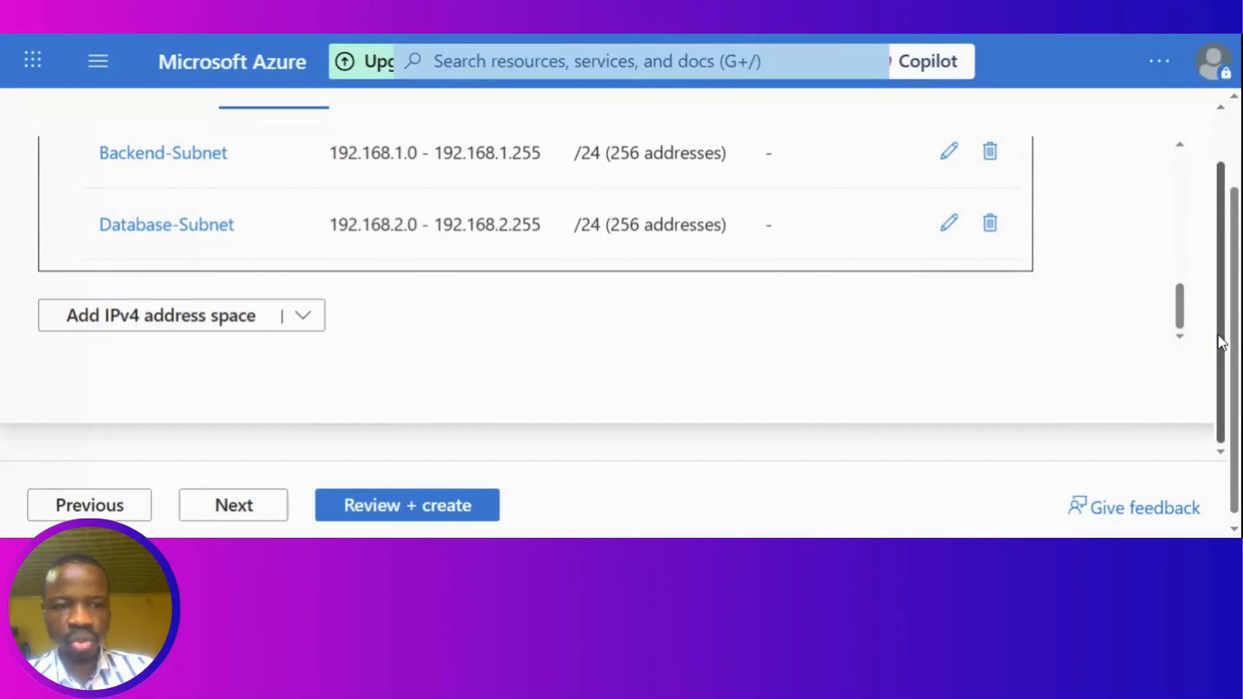
Step: Go to the virtual network's tag settings and enter Fintech-Project-Tag as the first tag's name
scroll(1221, 343, "up", 1)
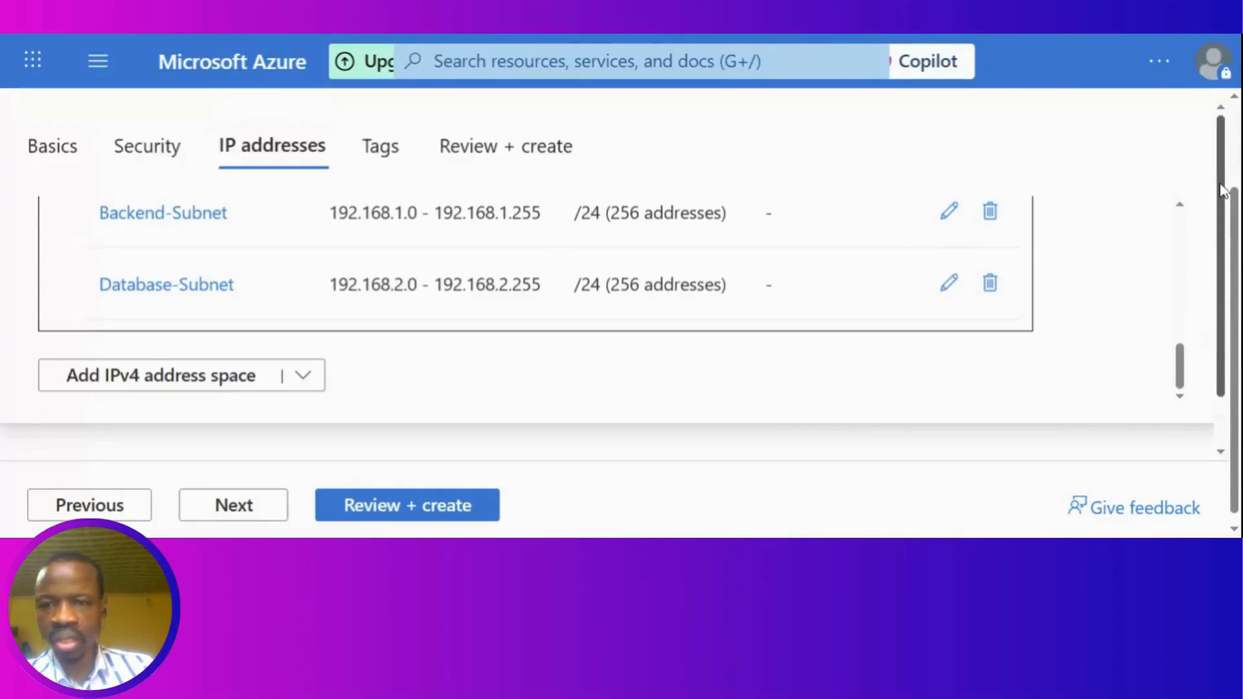
left_click(378, 168)
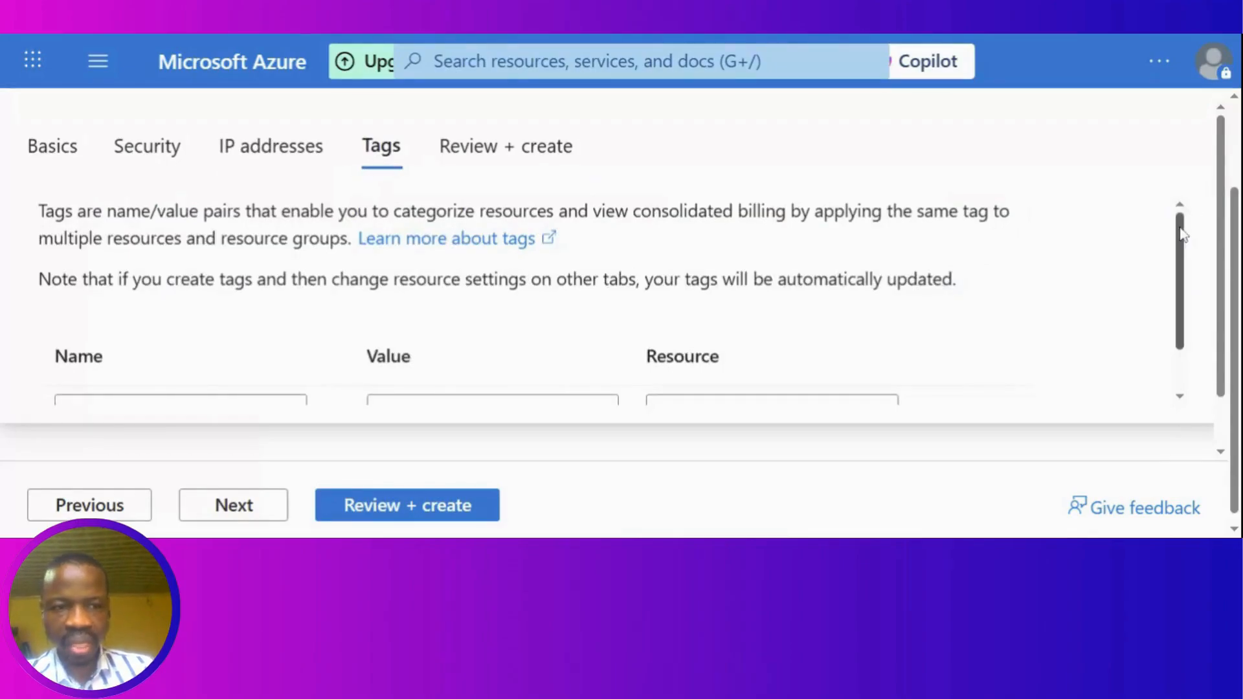
left_click_drag(1182, 235, 1182, 272)
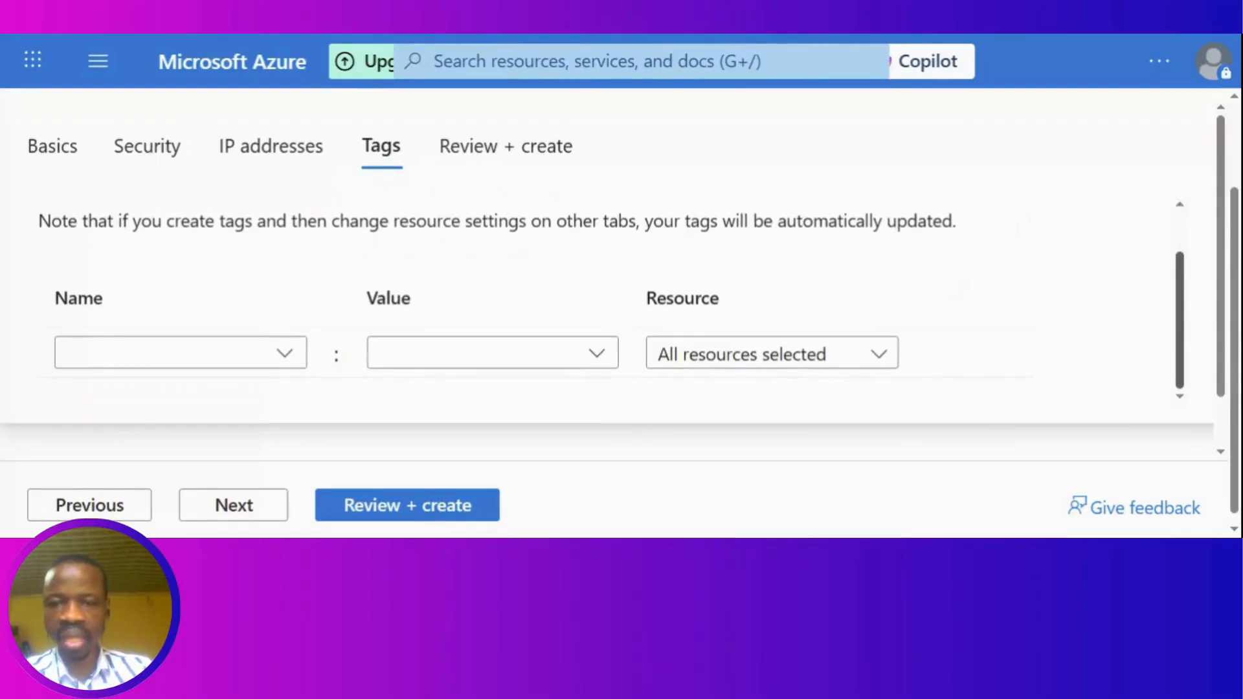
left_click(169, 354)
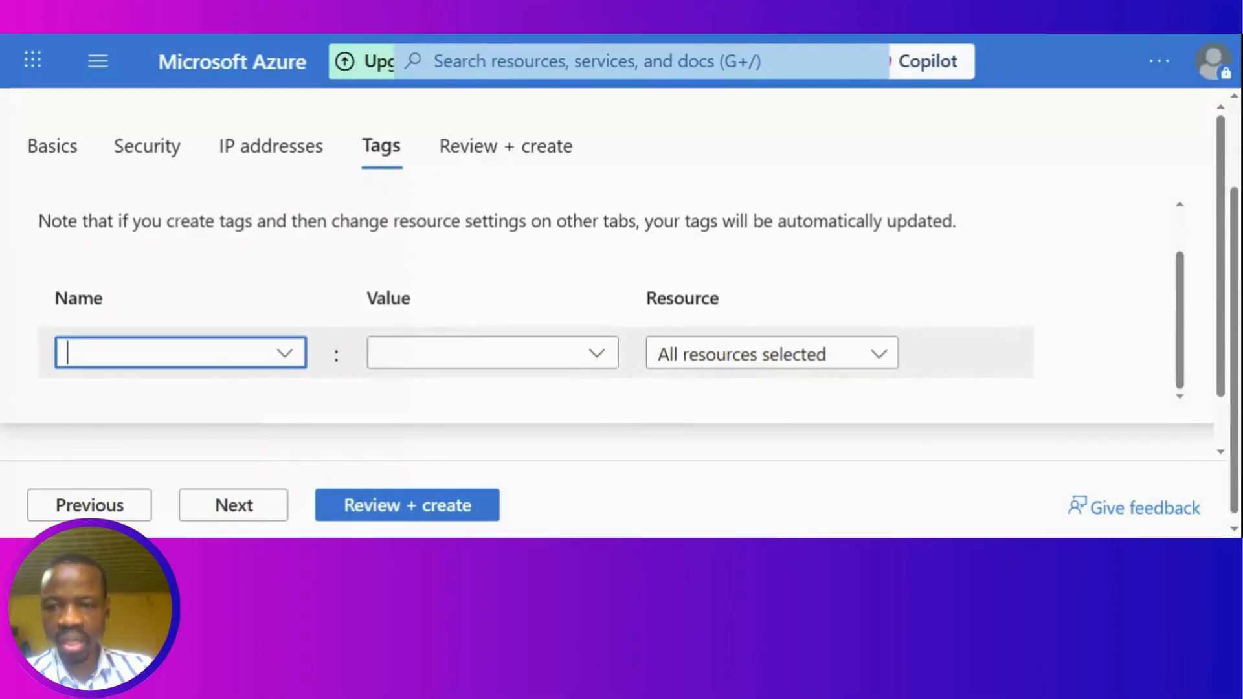
type("P")
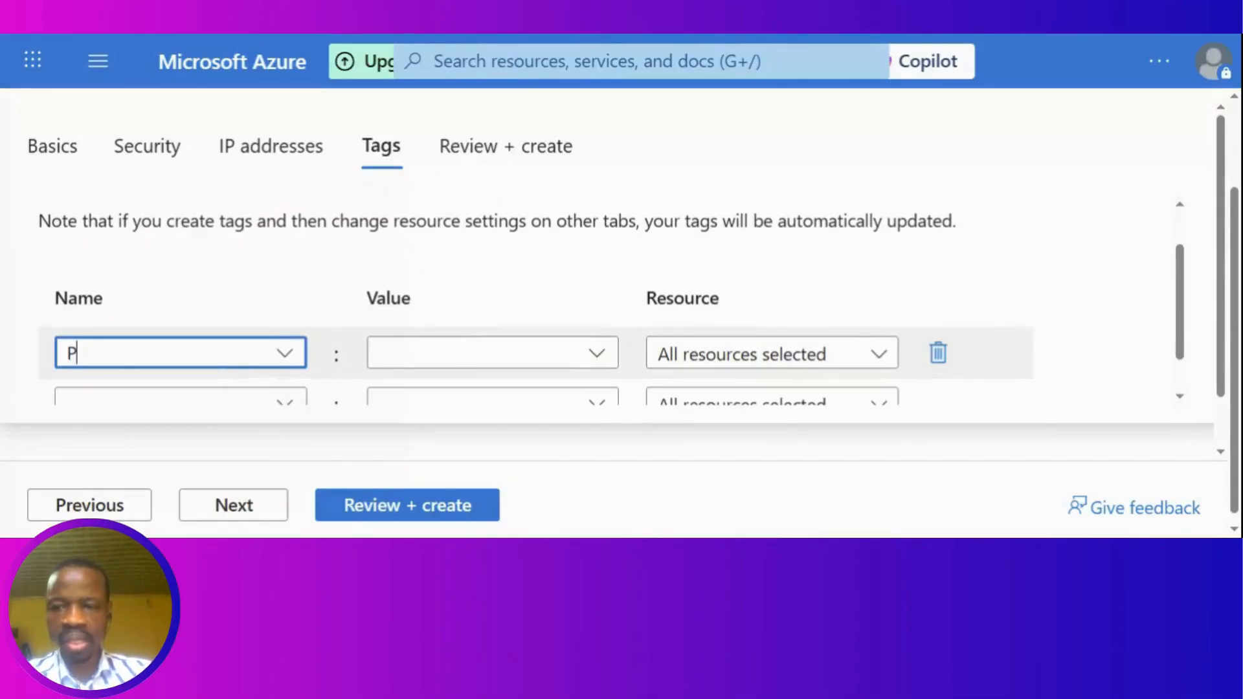
key("BackSpace")
type("F")
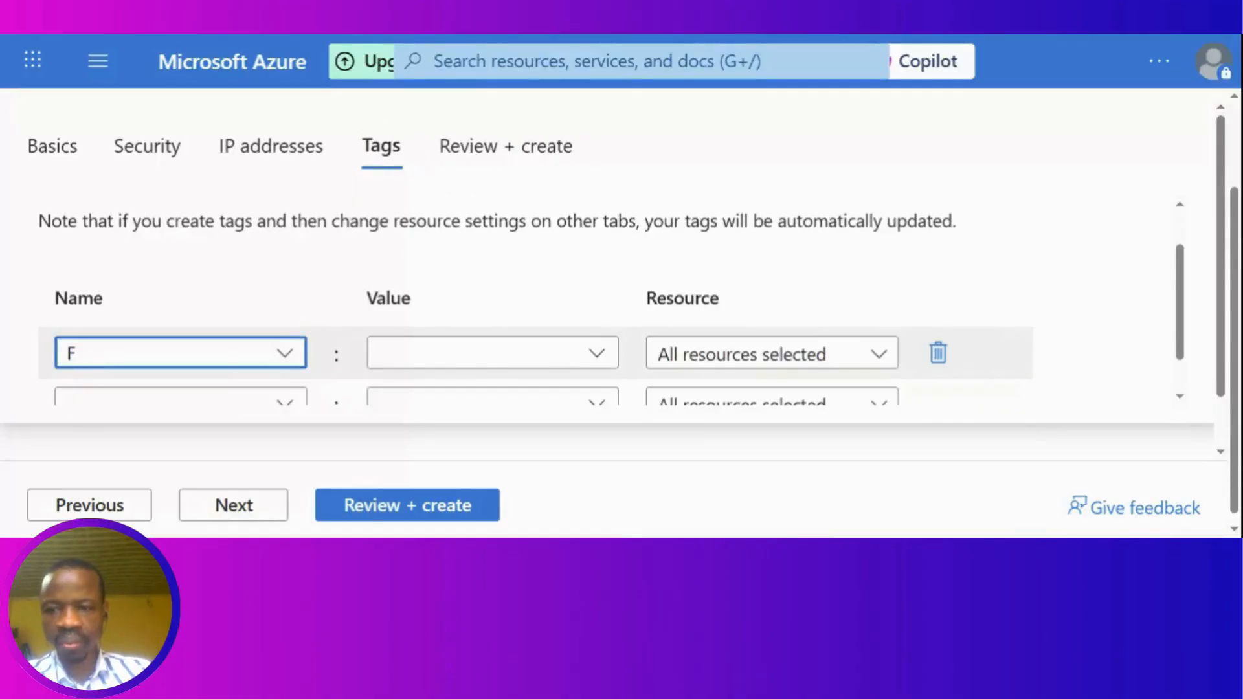
type("c")
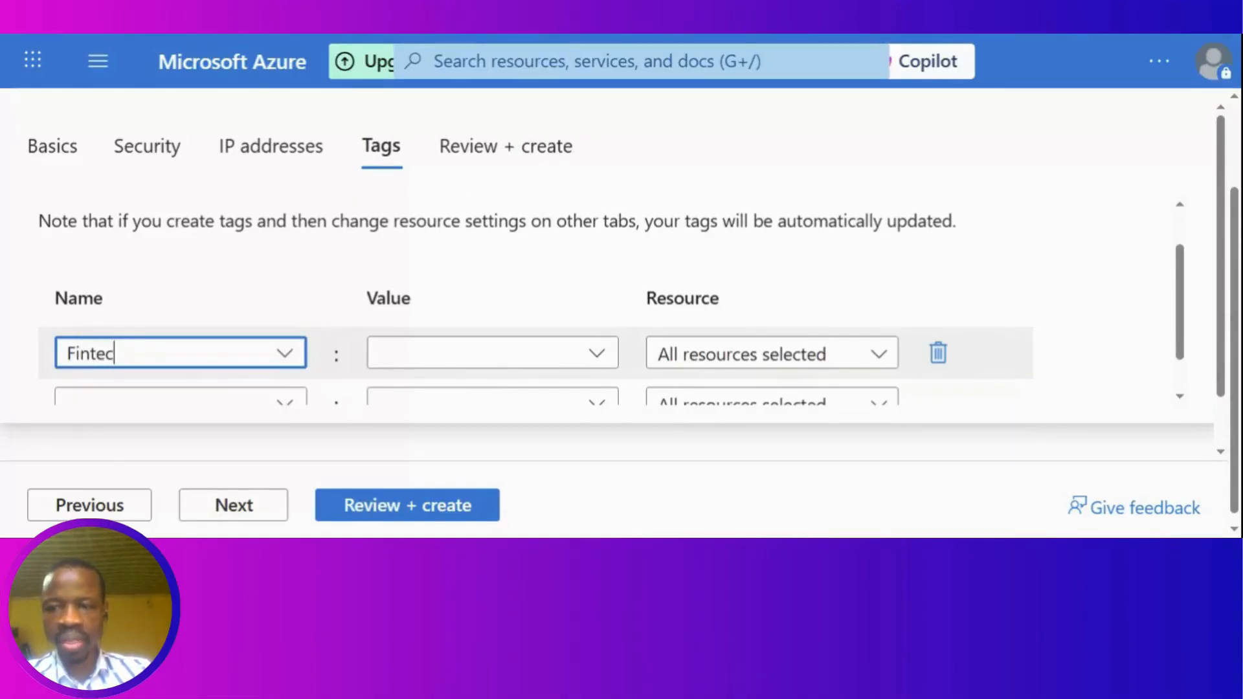
type("h-Proj")
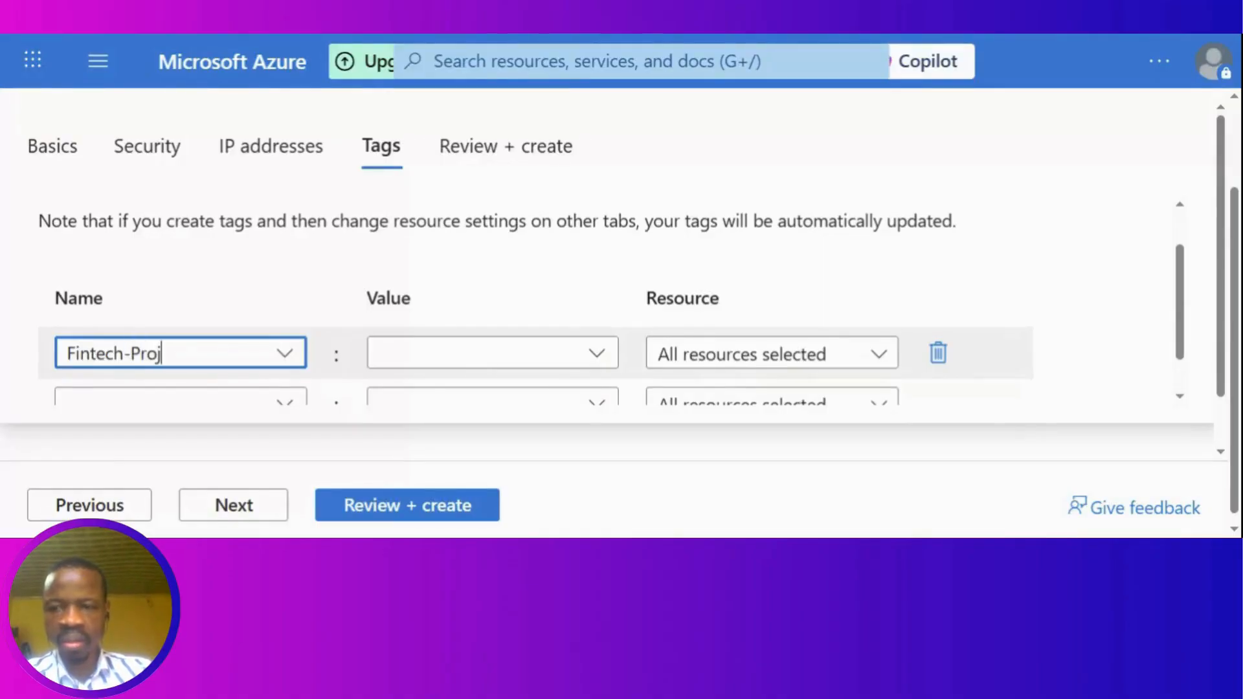
type("ect-Tag")
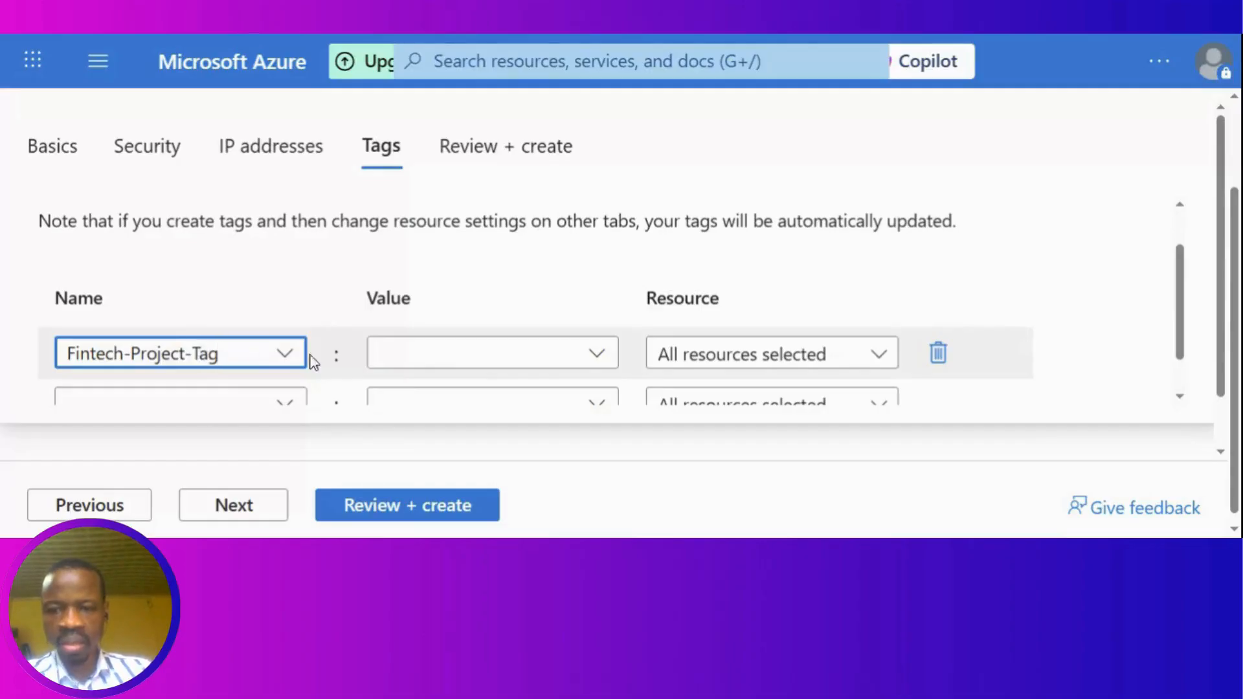
key("ctrl+a")
Step: Give the Fintech-Project-Tag tag the value Fin-tag and leave it applied to all resources
key("Tab")
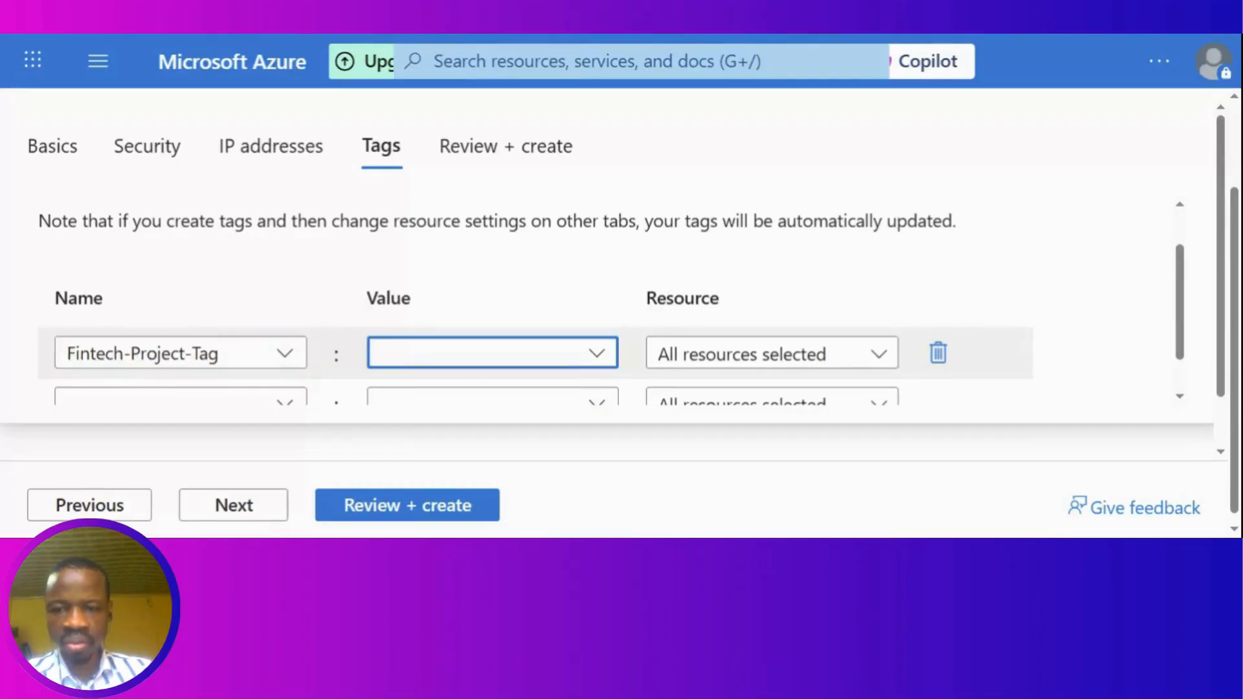
type("Fin-tag")
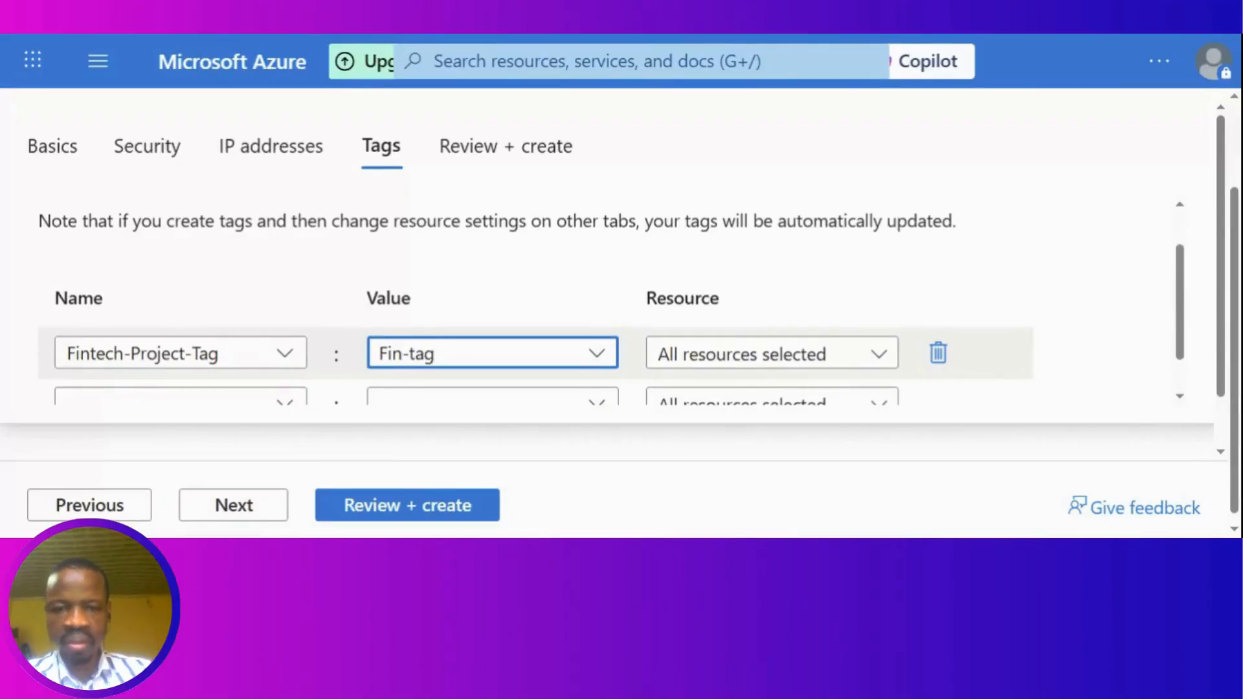
left_click(880, 356)
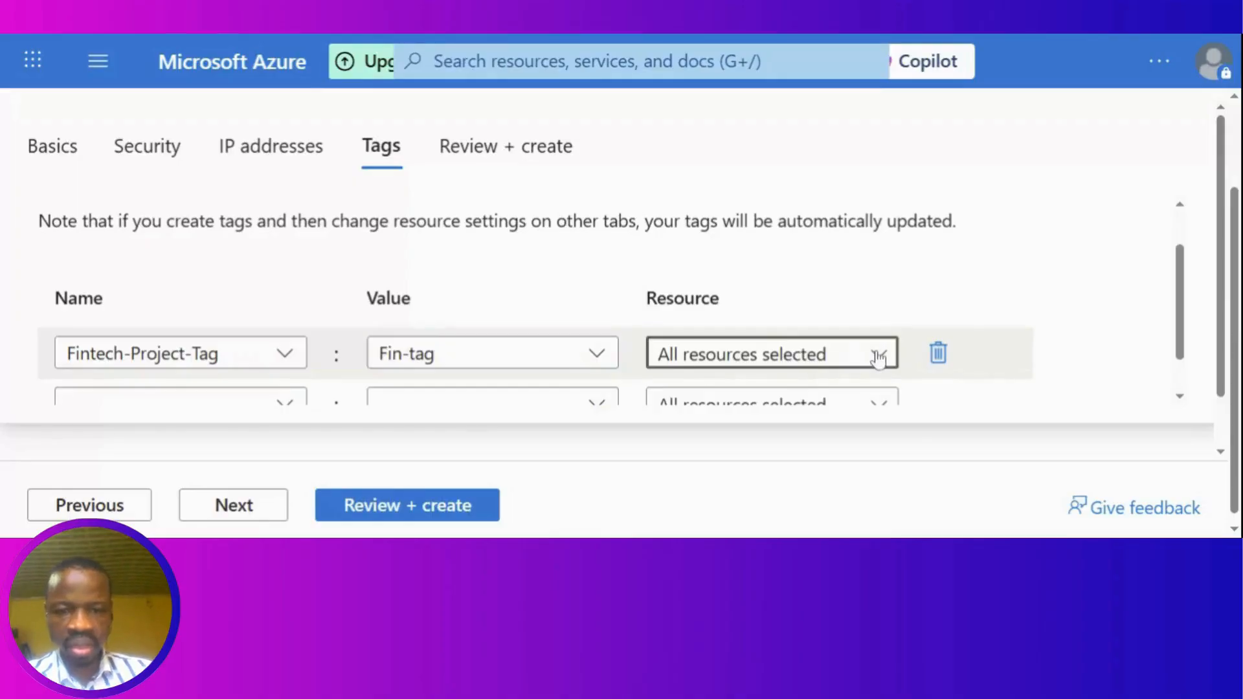
left_click(851, 303)
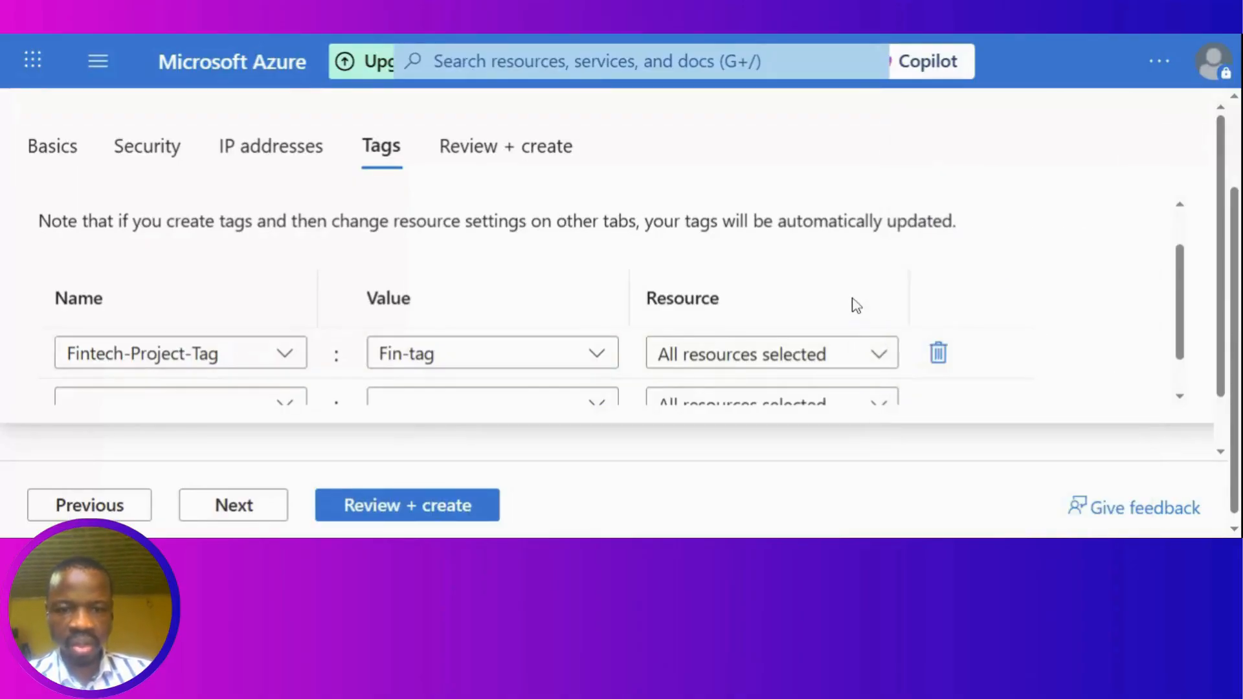
Step: Validate the Fintech-Vnet configuration, create the virtual network and look over its deployment summary
left_click_drag(1222, 204, 1185, 226)
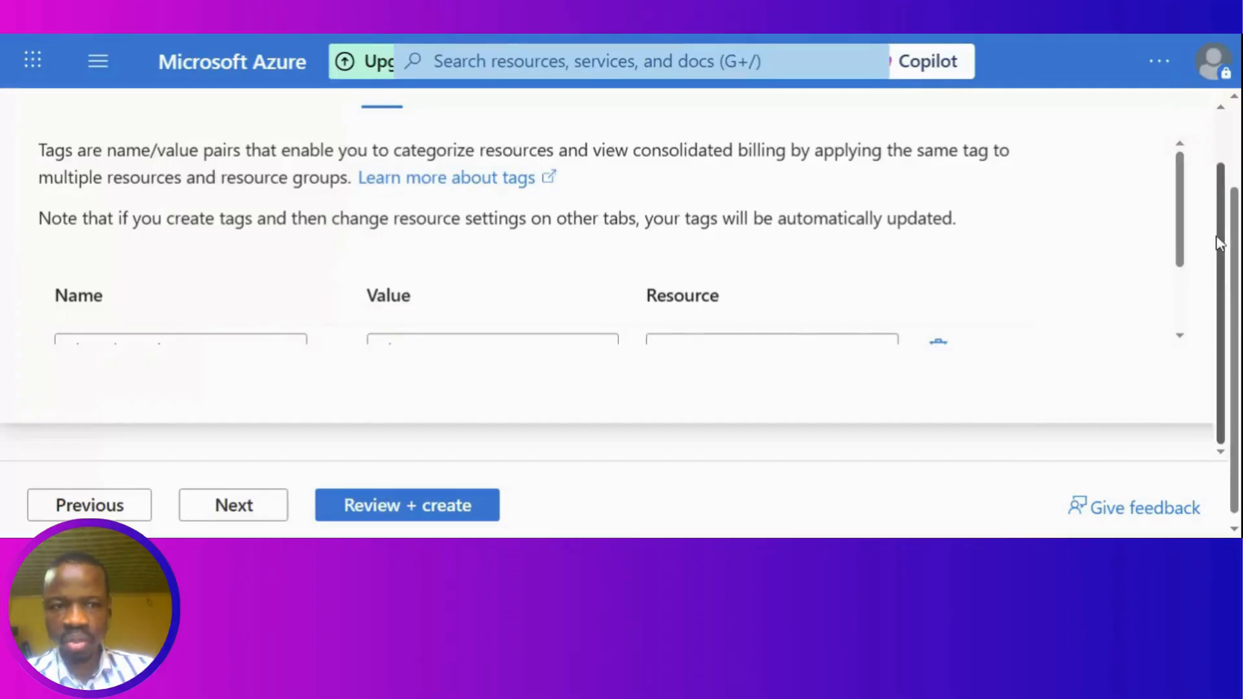
scroll(1224, 245, "up", 1)
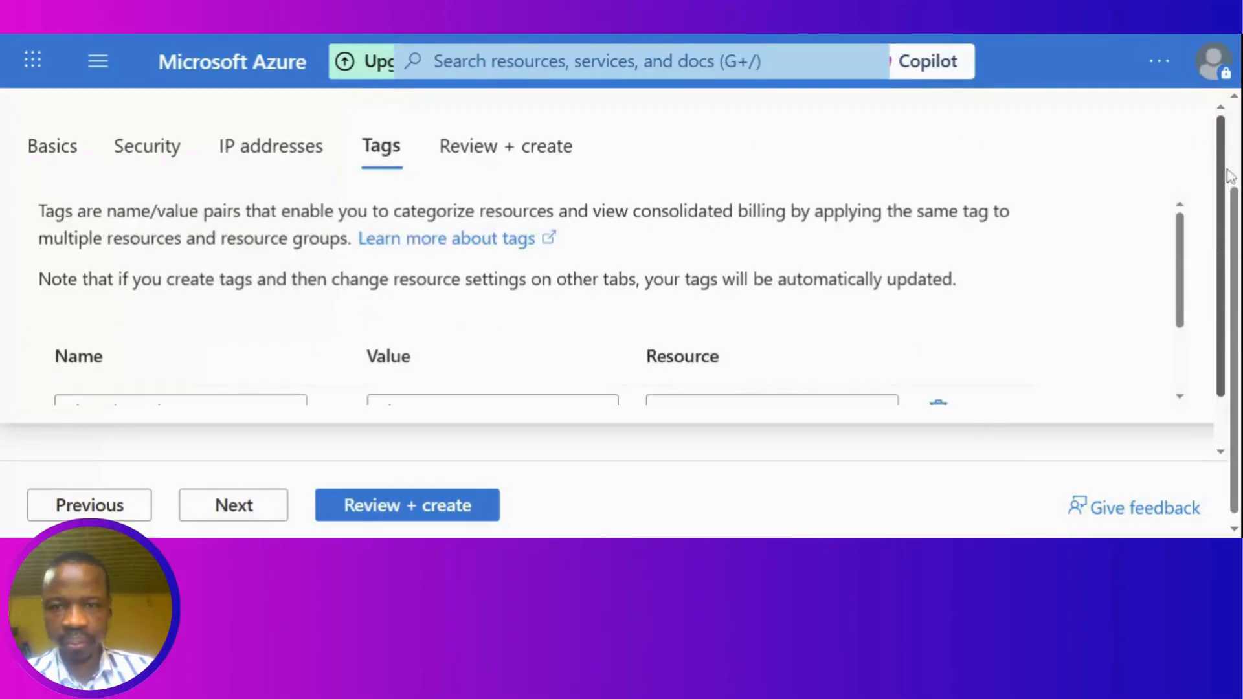
left_click(488, 147)
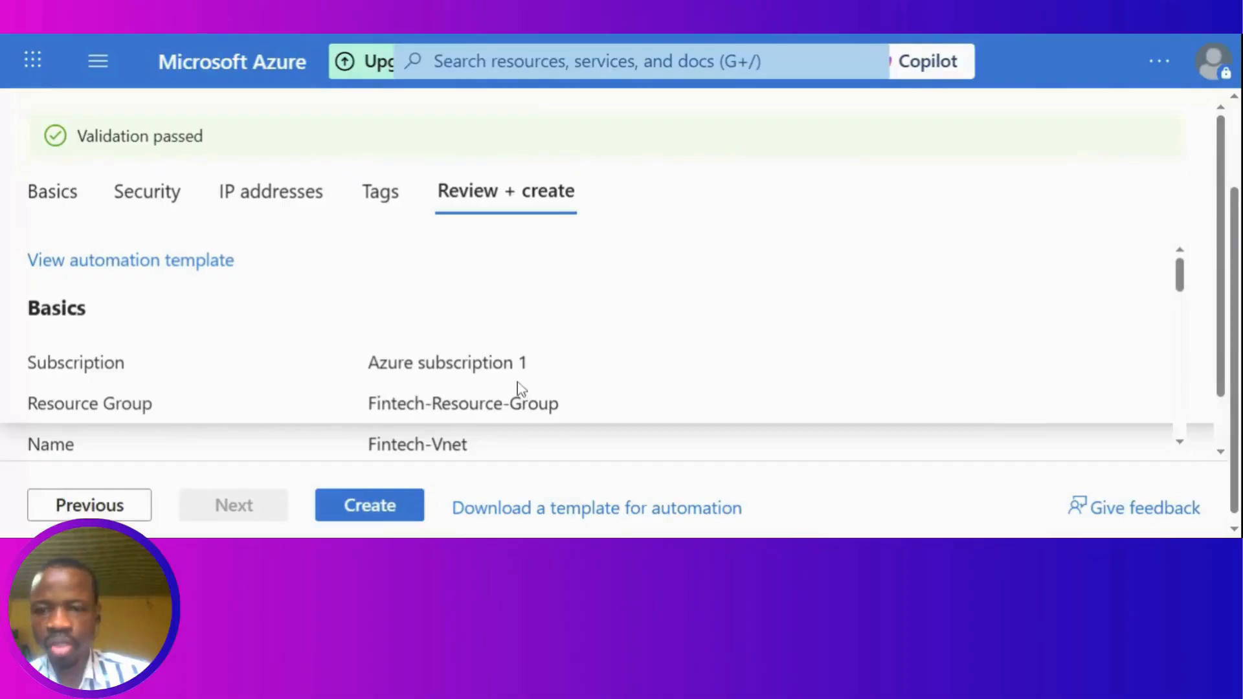
left_click(378, 511)
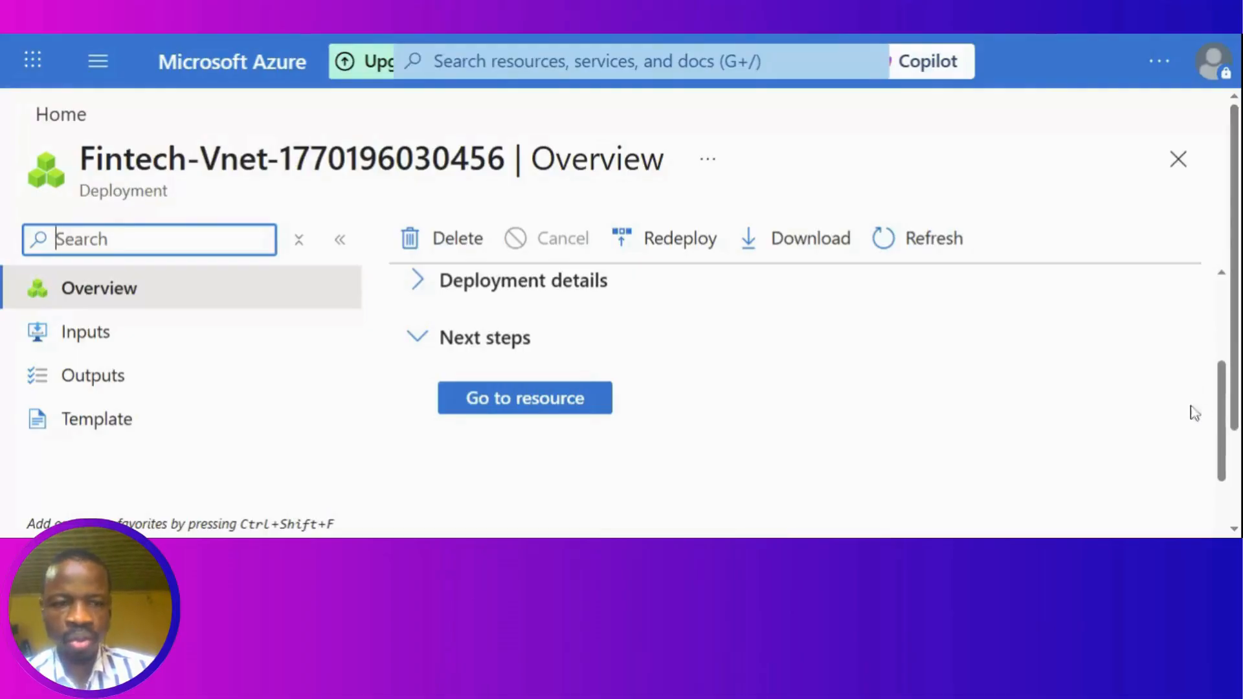
left_click_drag(1220, 401, 1201, 248)
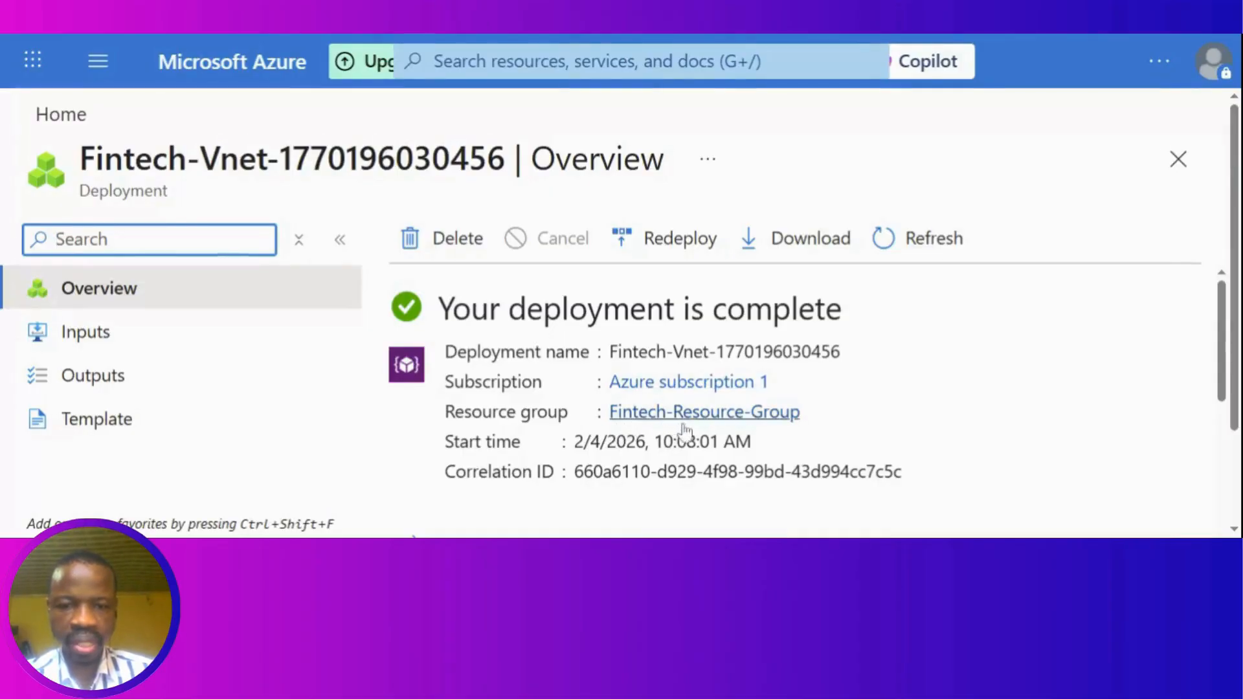
left_click_drag(1224, 307, 1212, 198)
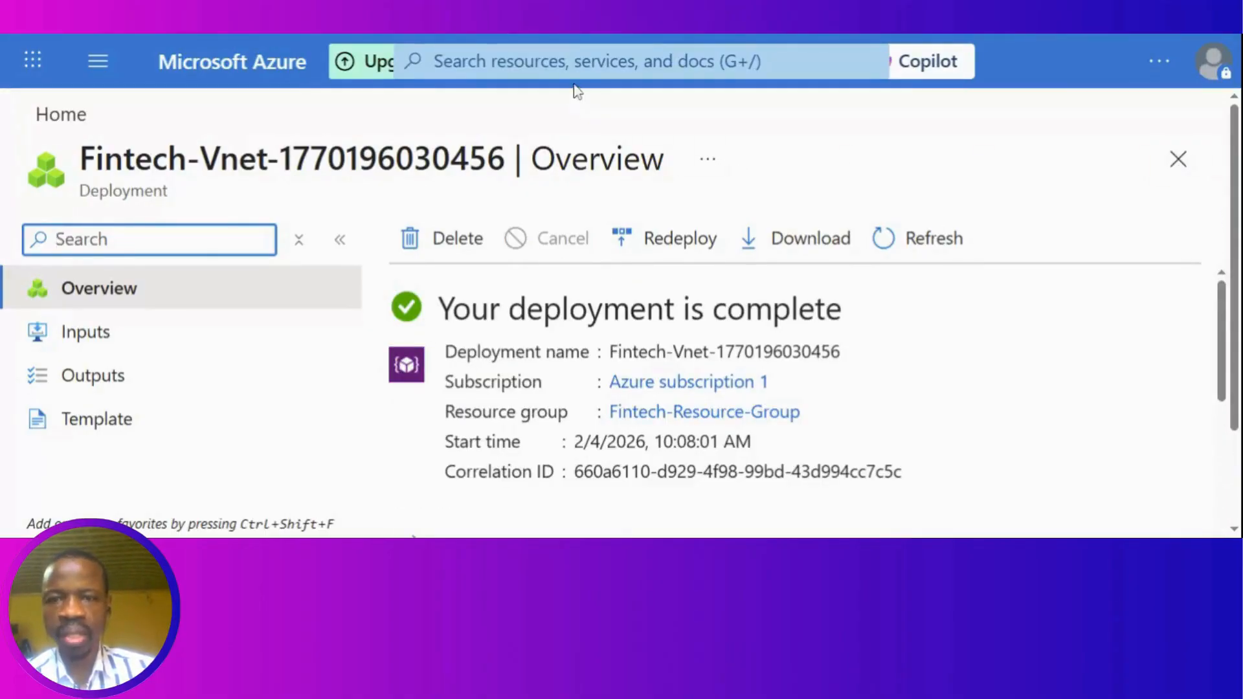
Step: Search for "virtual net" from the search history and check the virtual networks list for Fintech-Vnet
left_click(574, 61)
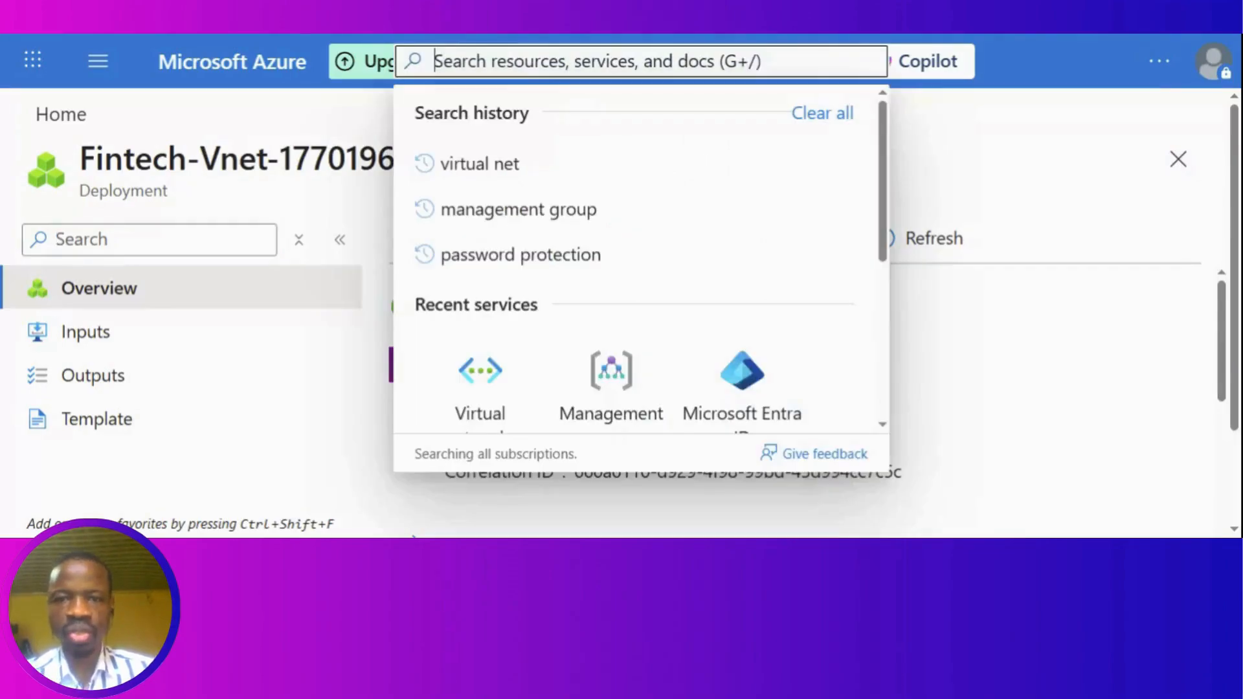
left_click(505, 173)
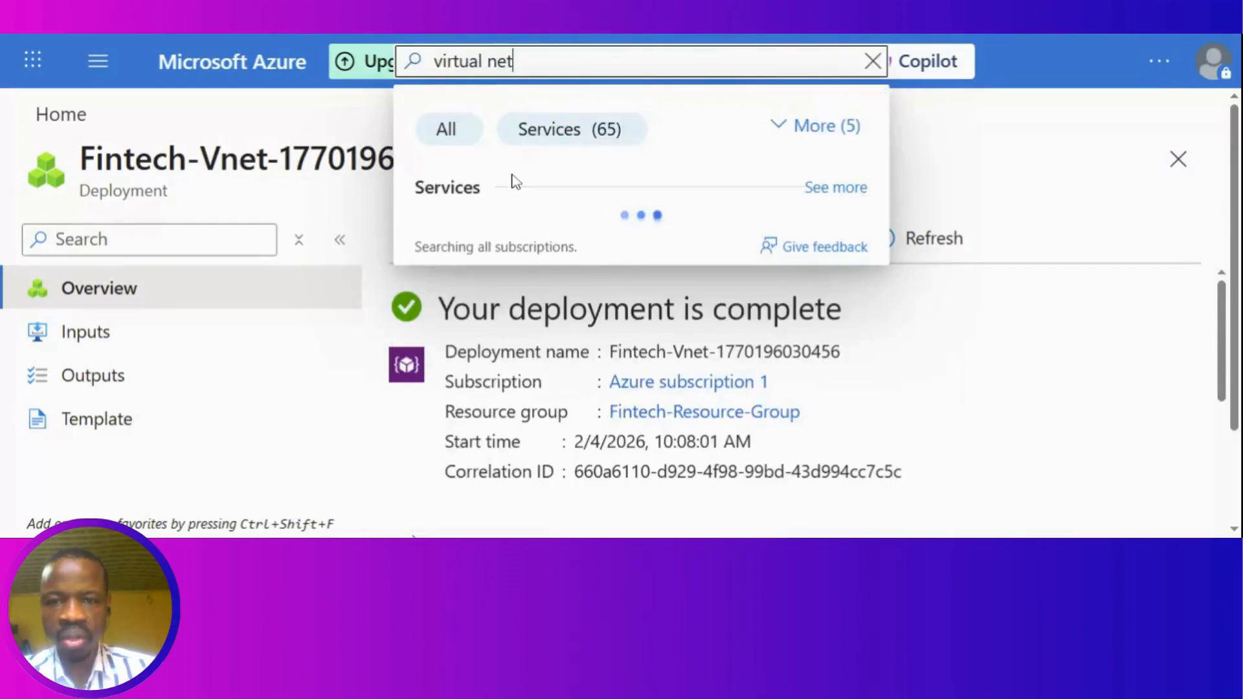
left_click(541, 251)
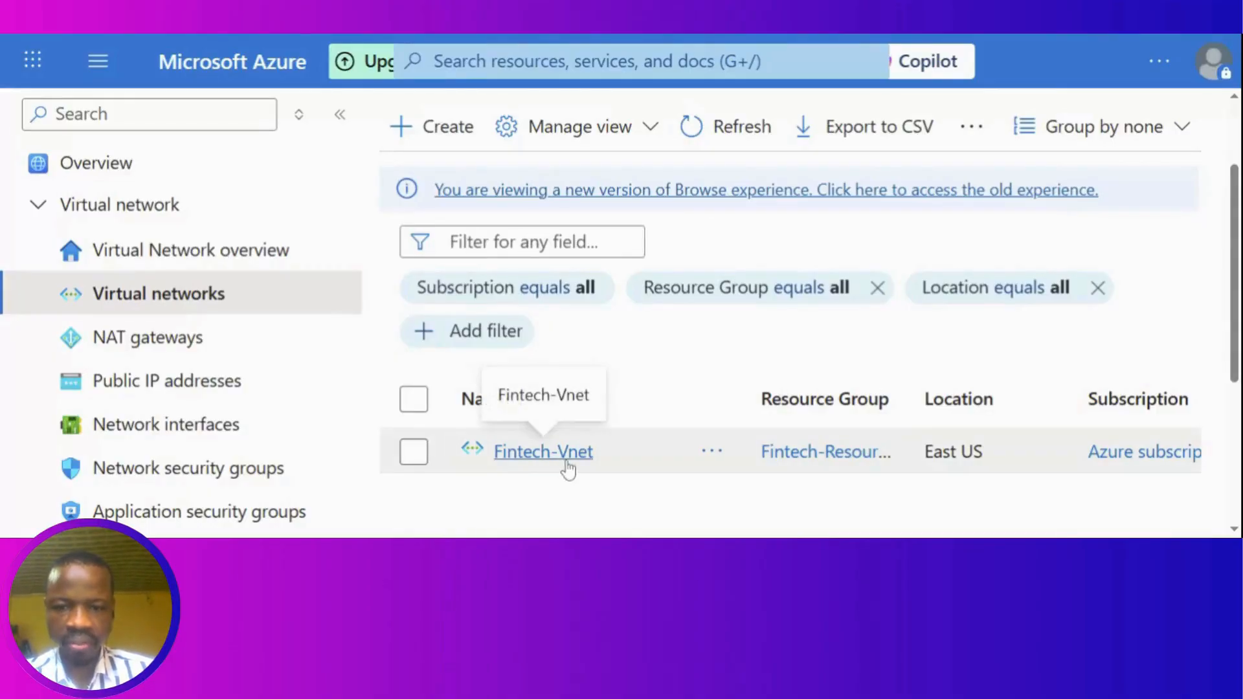
left_click_drag(1234, 256, 1234, 332)
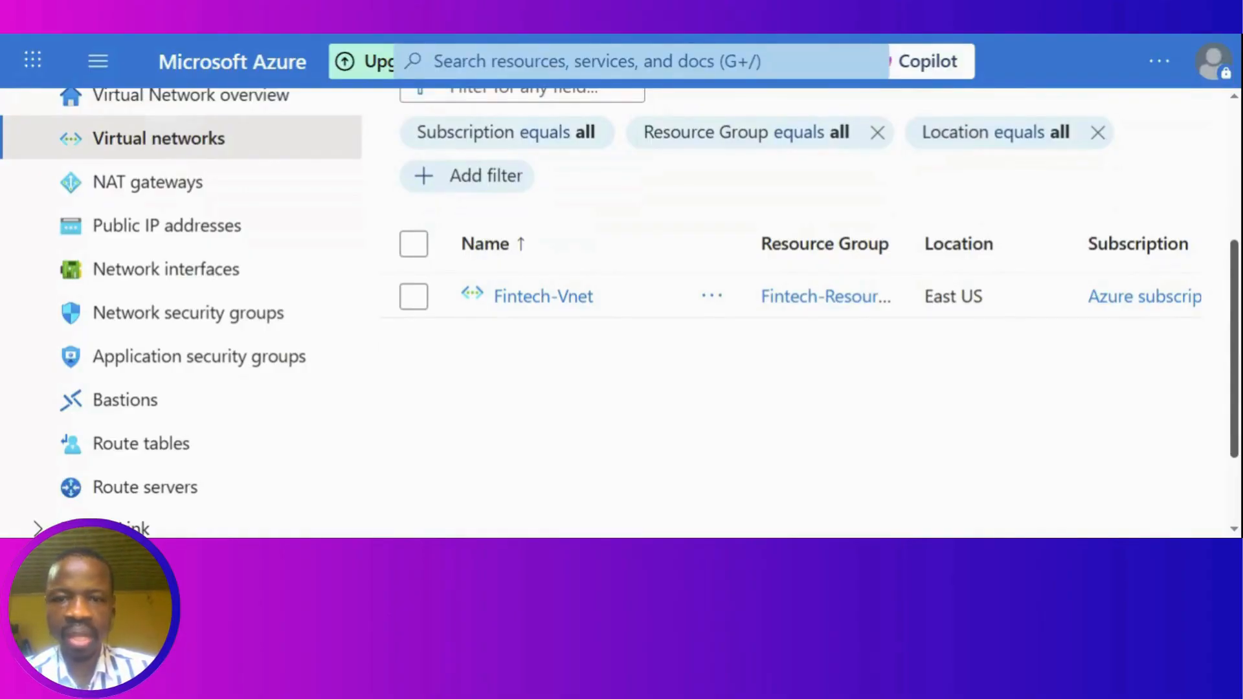
left_click_drag(1234, 332, 1237, 257)
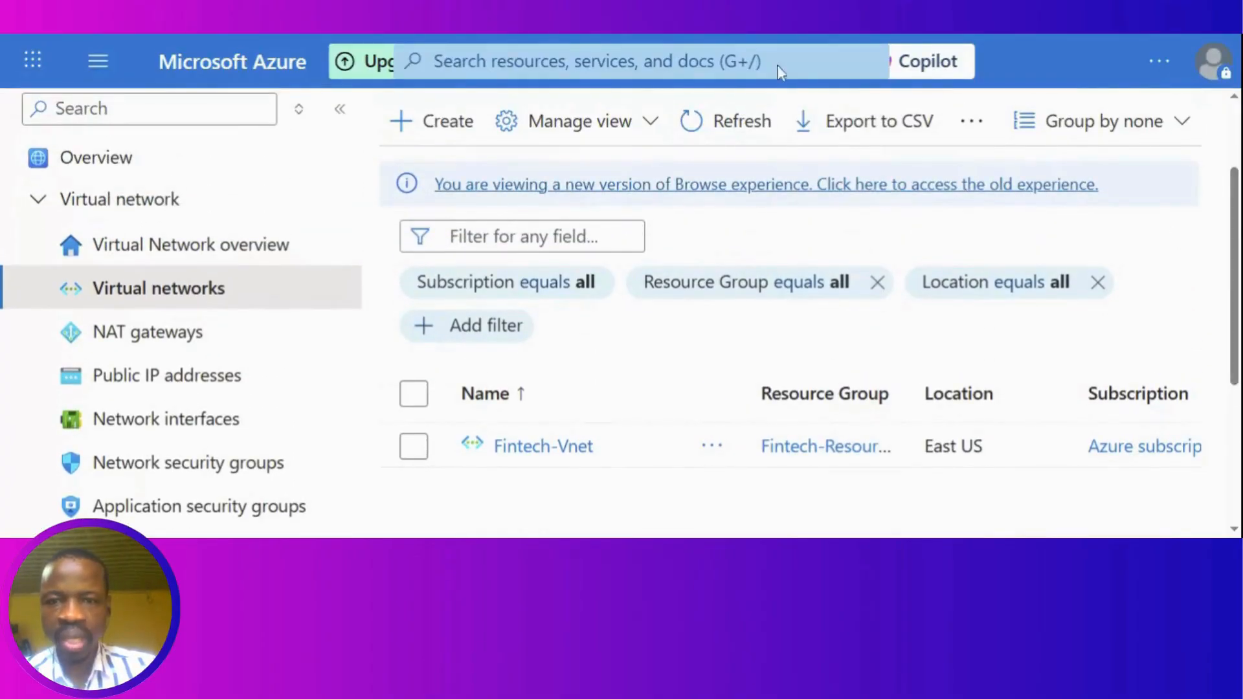
Step: Search the portal for "Network Security Group" and open the Network security groups service
left_click(641, 62)
type("Ne")
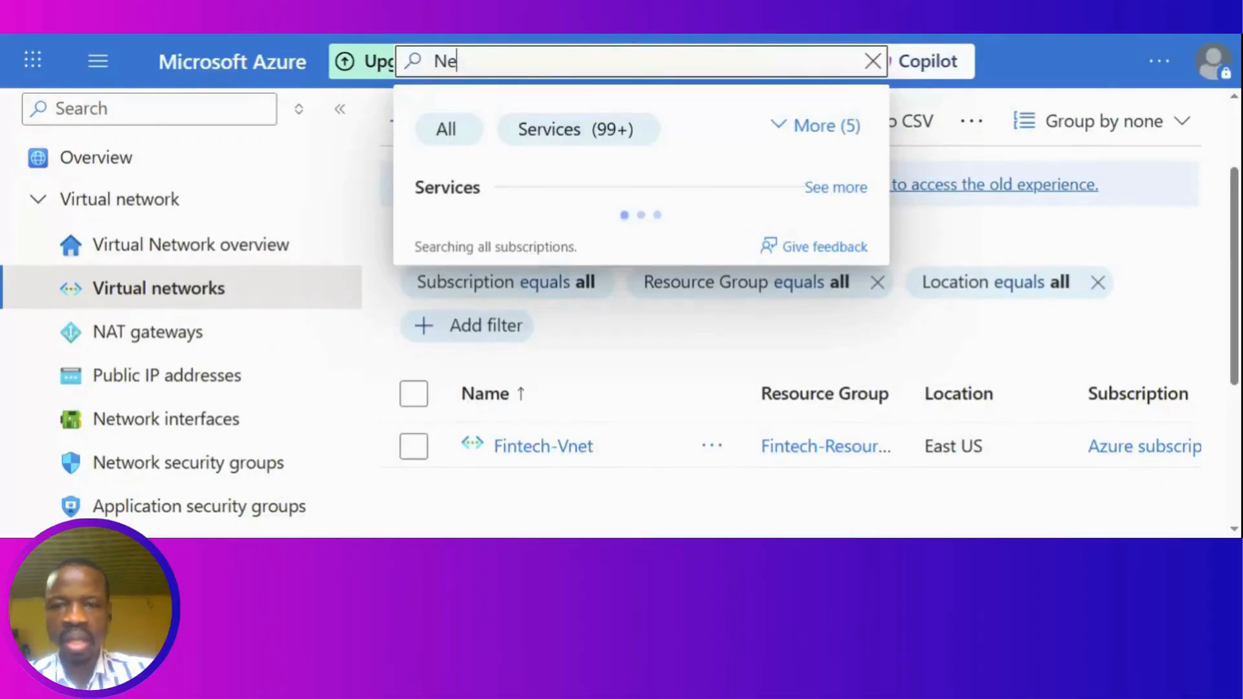
type("twork Sec")
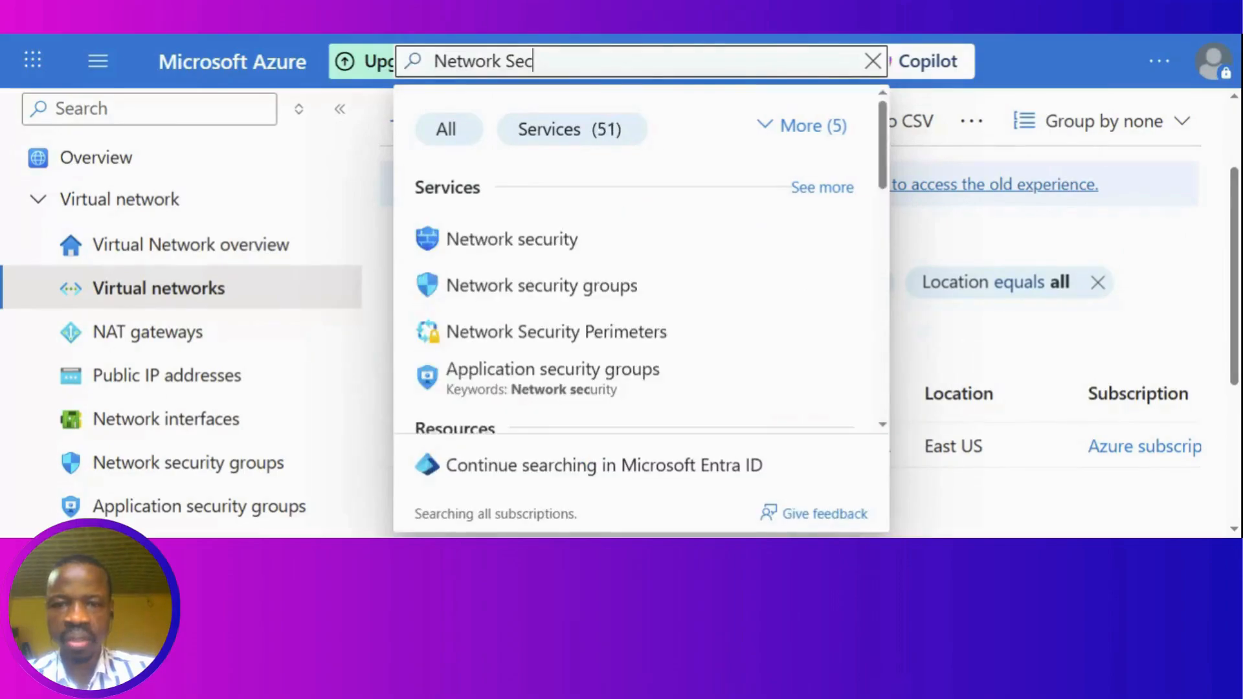
type("urity ")
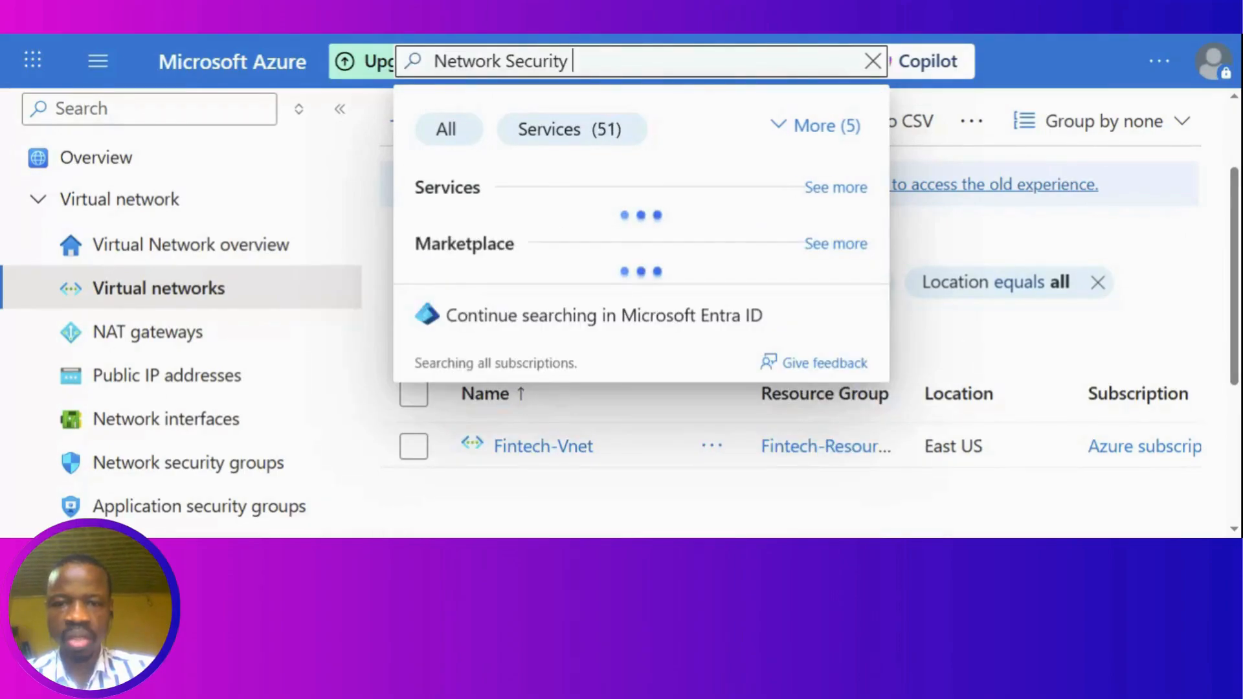
type("Group")
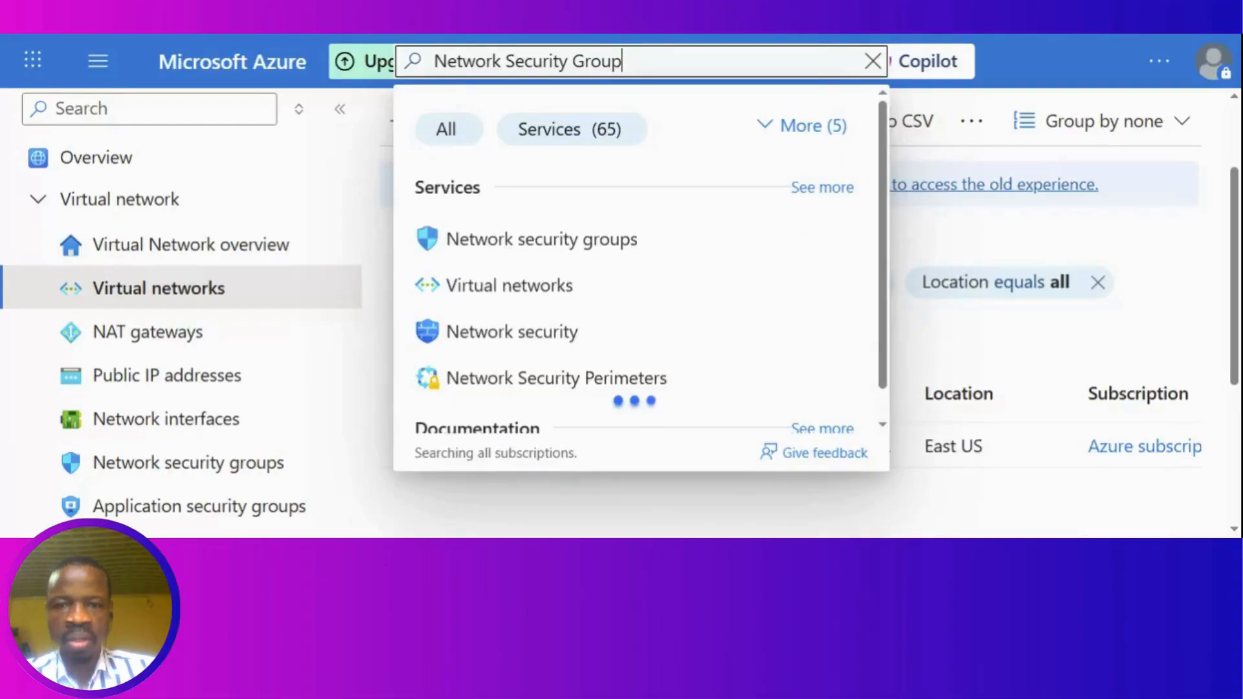
left_click(562, 242)
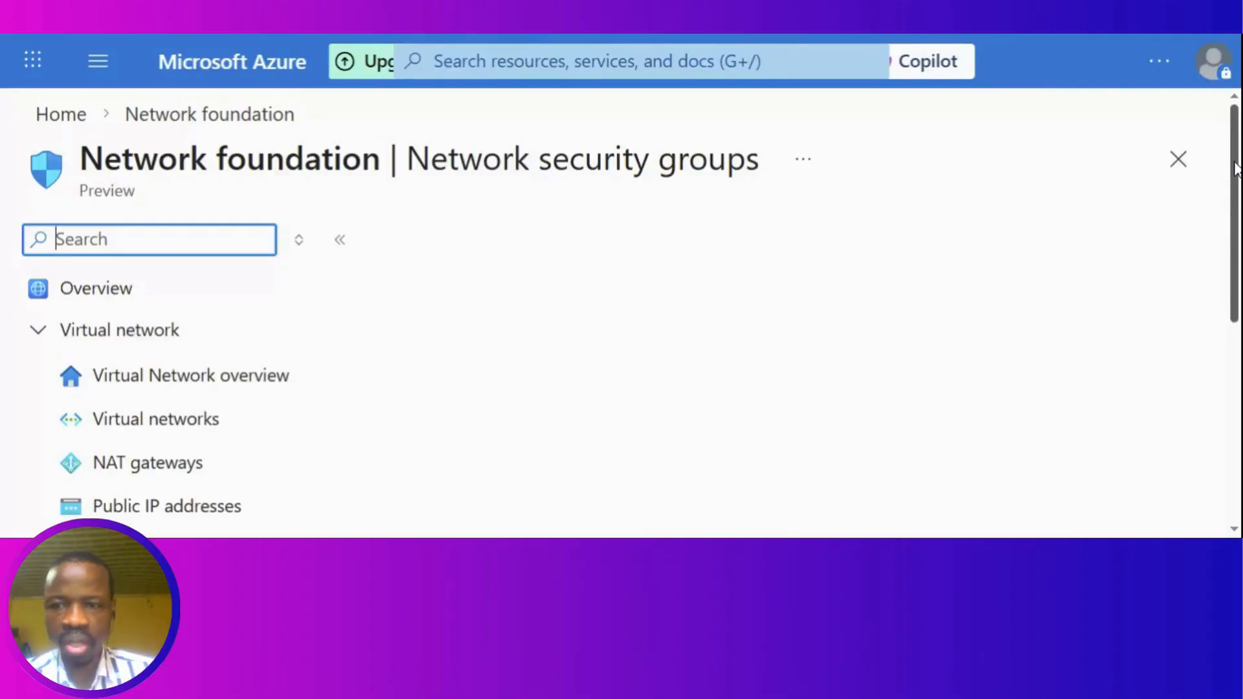
left_click_drag(1235, 170, 1237, 244)
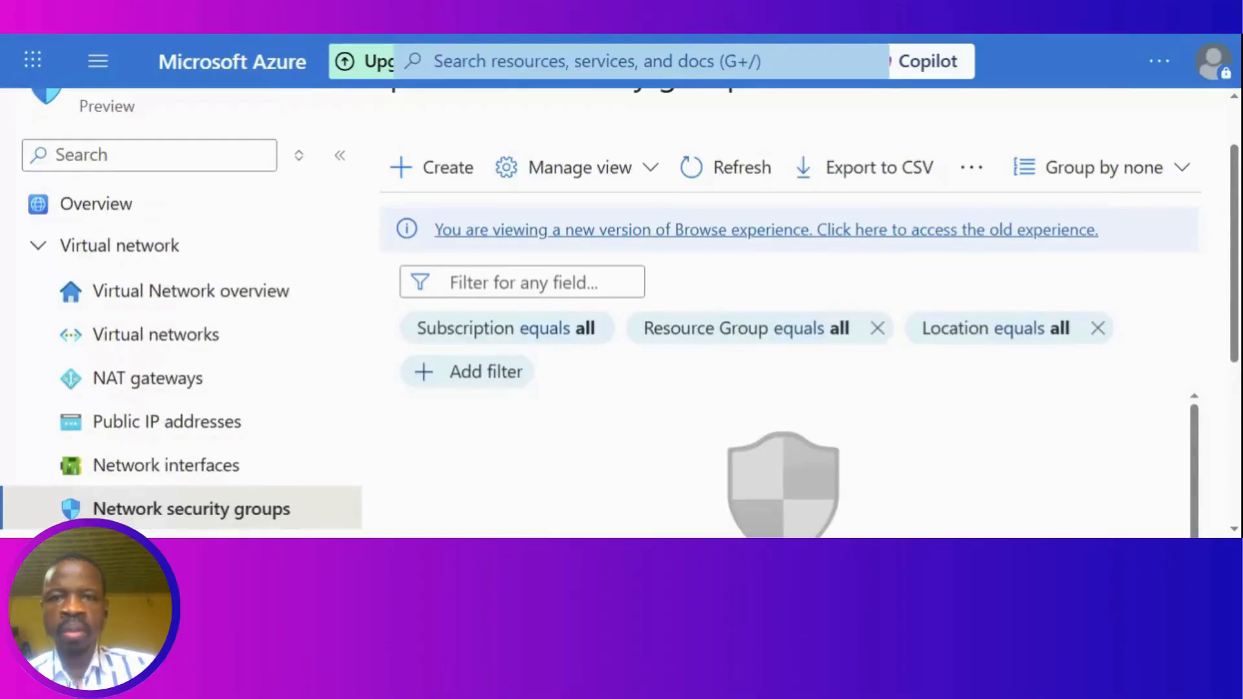
scroll(1236, 202, "up", 2)
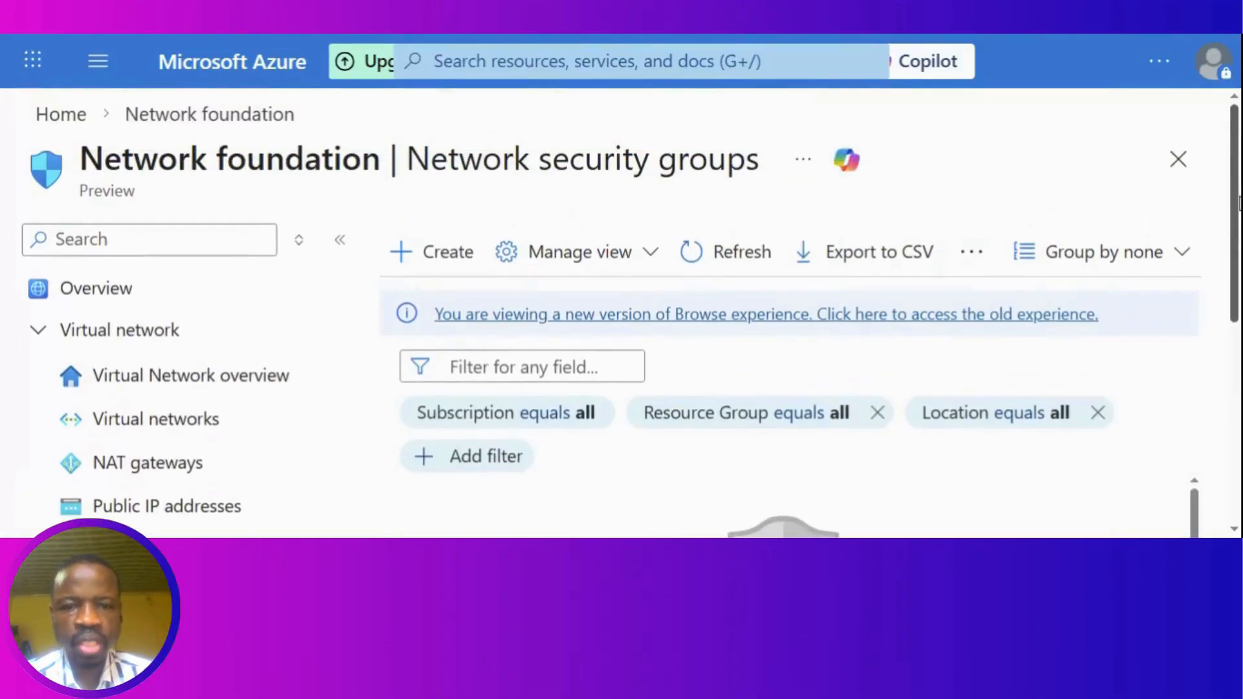
Step: Start creating a network security group and assign it to Fintech-Resource-Group
scroll(619, 314, "down", 5)
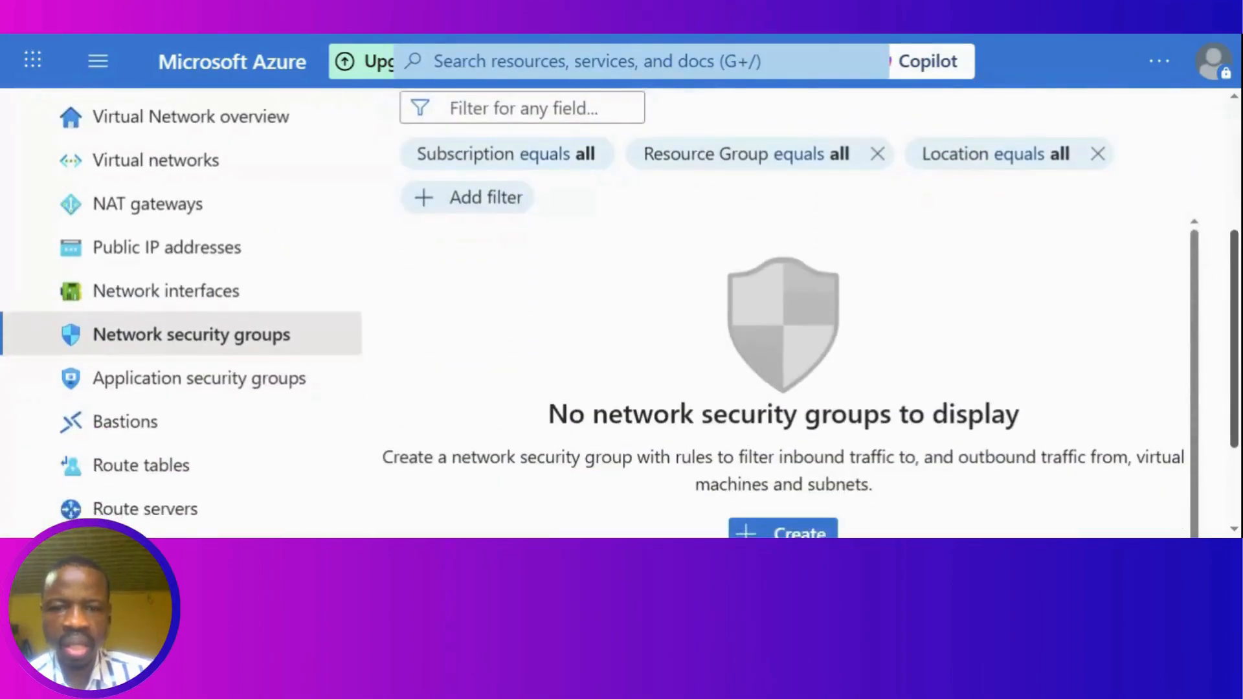
scroll(619, 313, "down", 2)
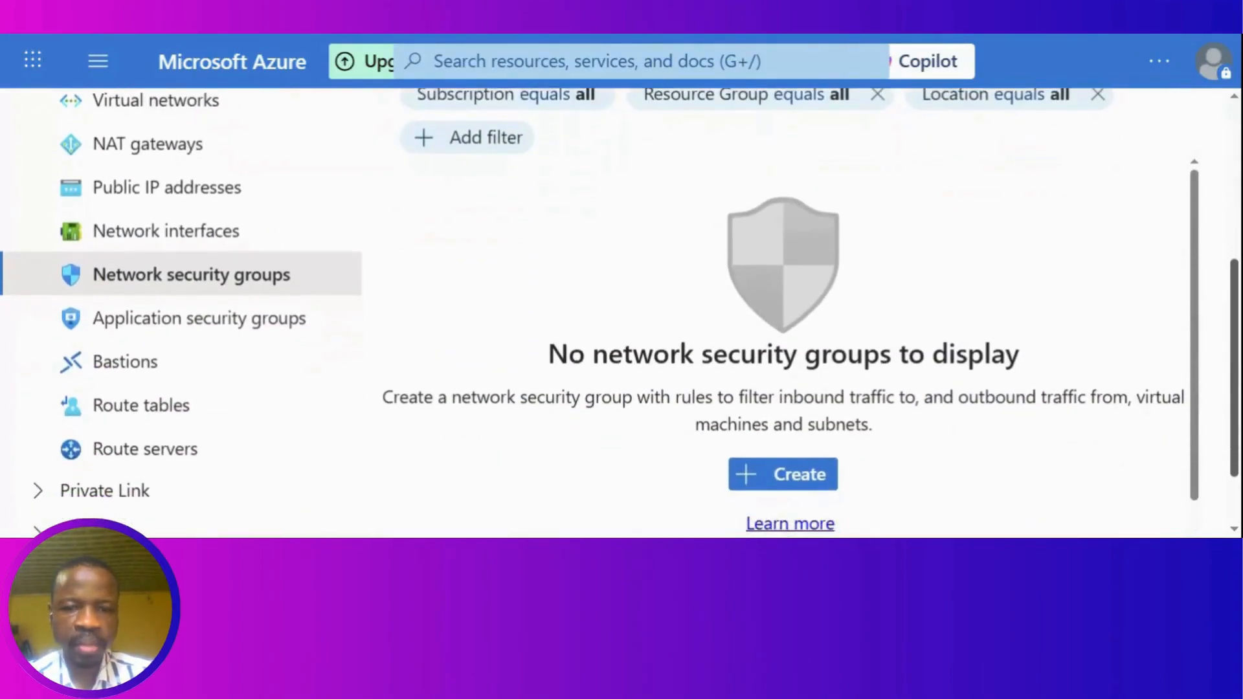
scroll(619, 314, "down", 1)
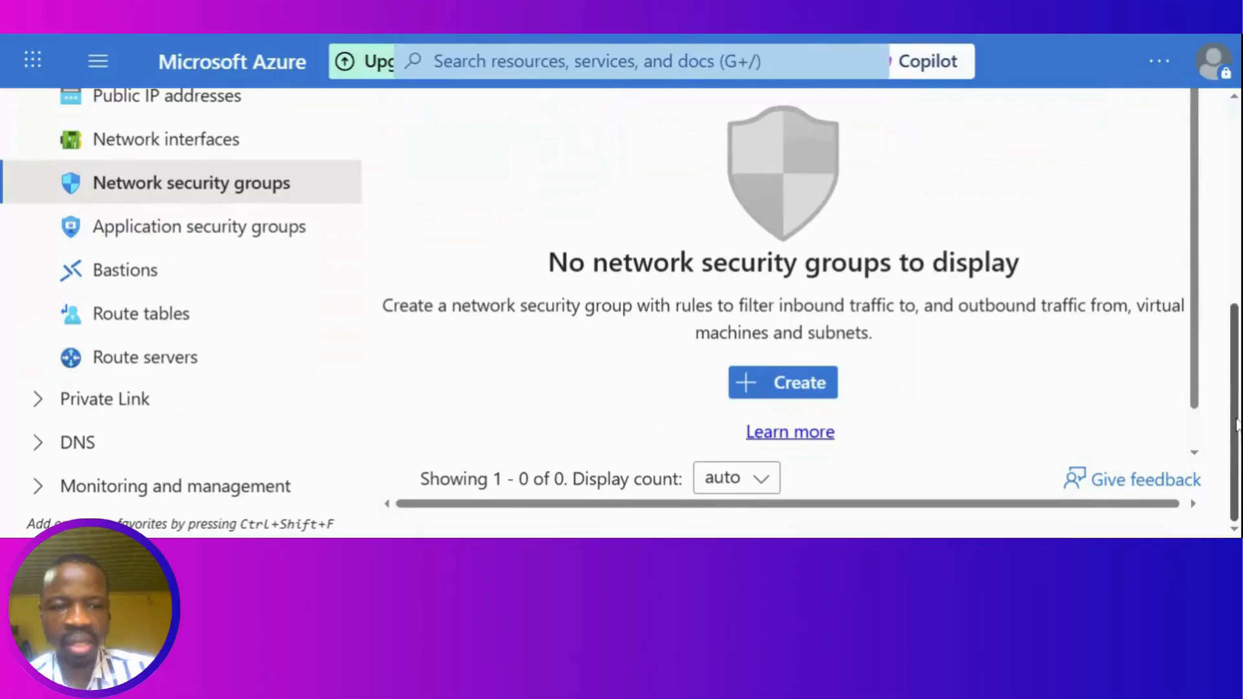
scroll(1236, 424, "up", 6)
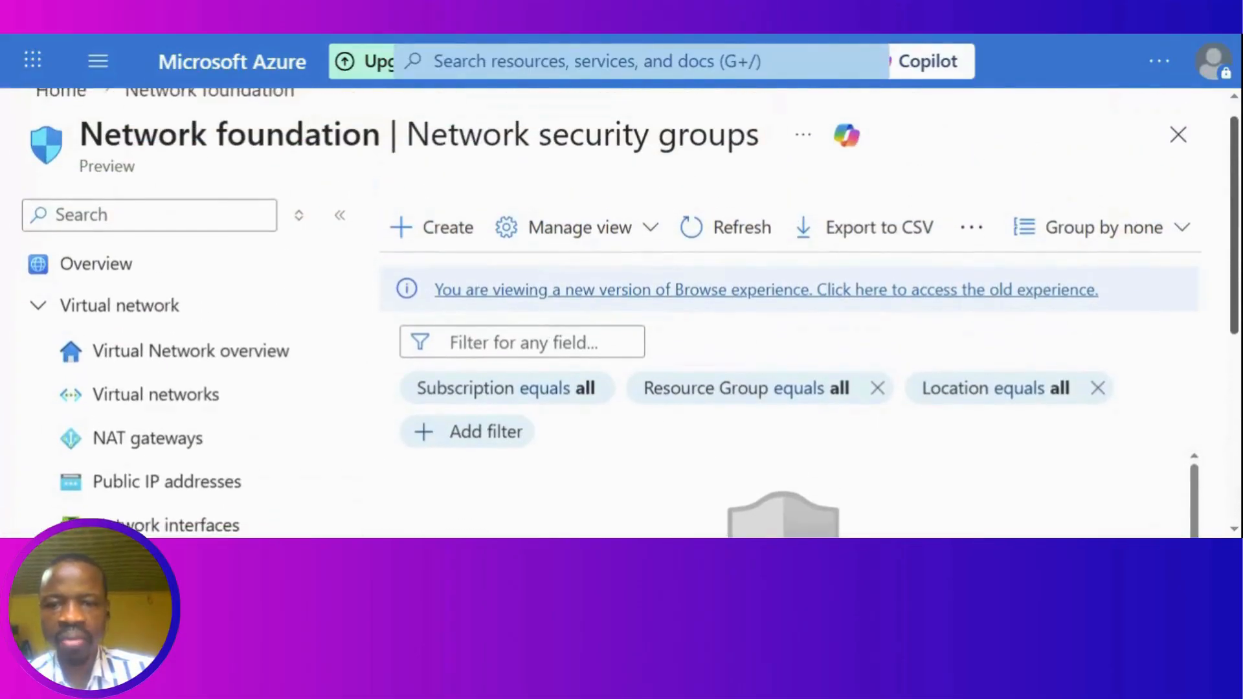
left_click_drag(1234, 239, 1234, 226)
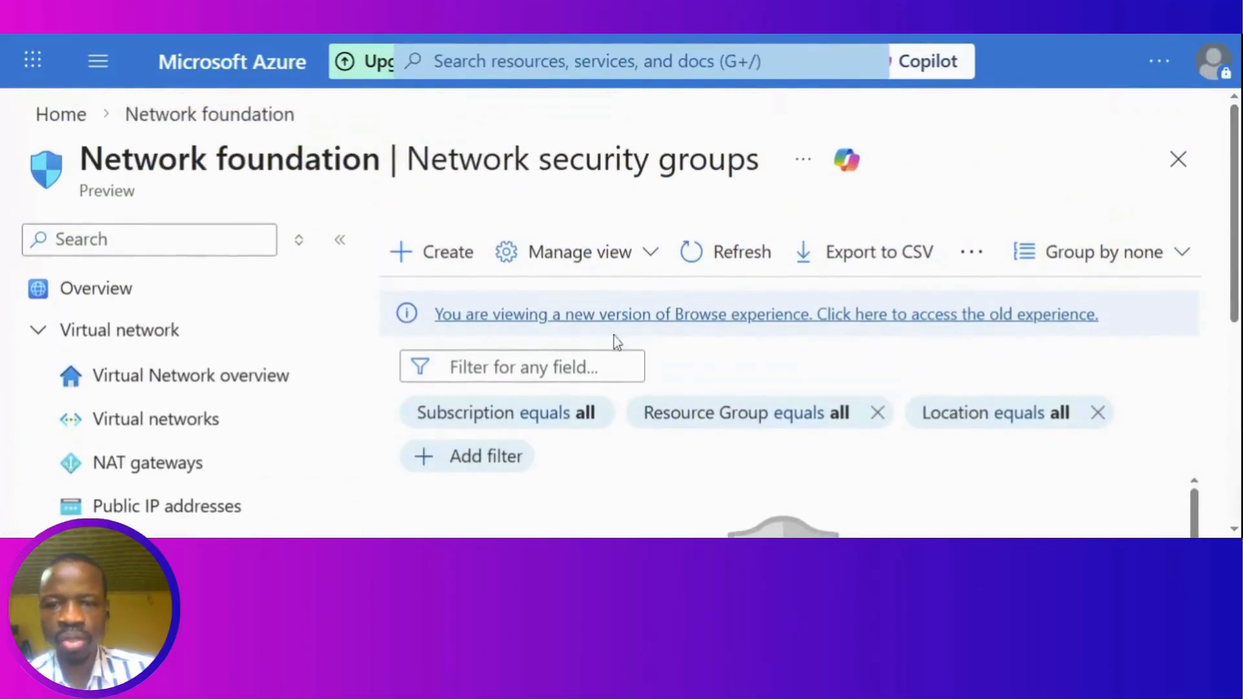
left_click(447, 257)
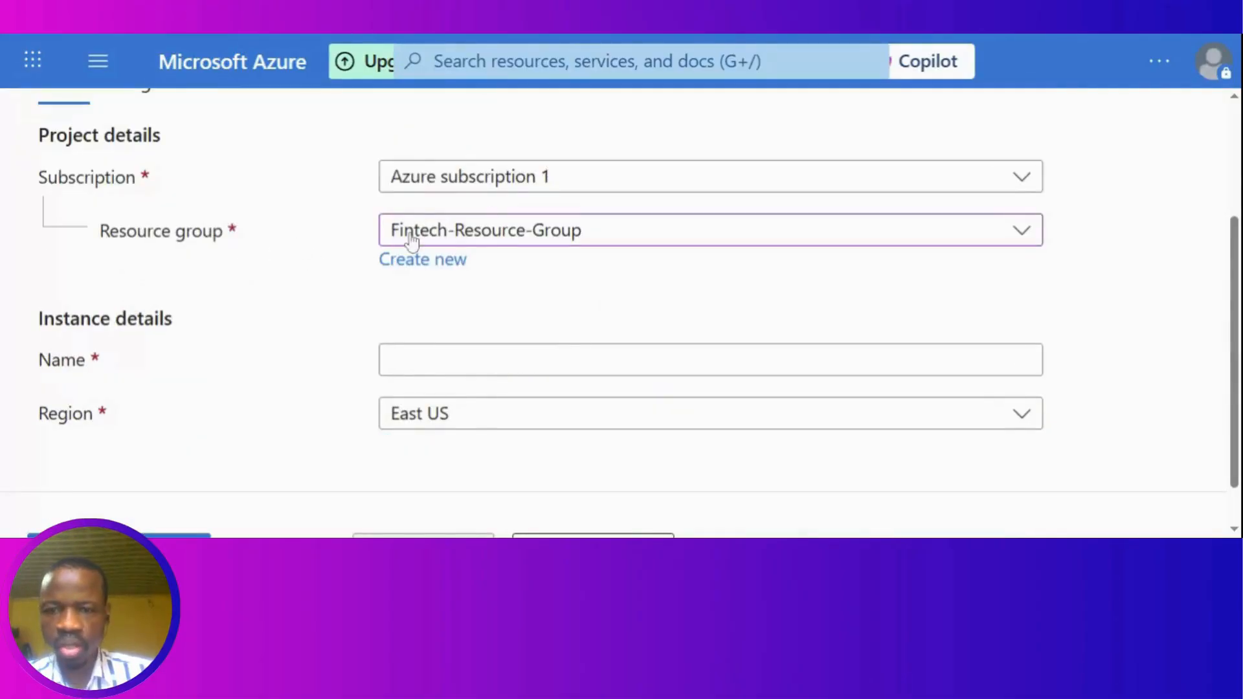
left_click(506, 237)
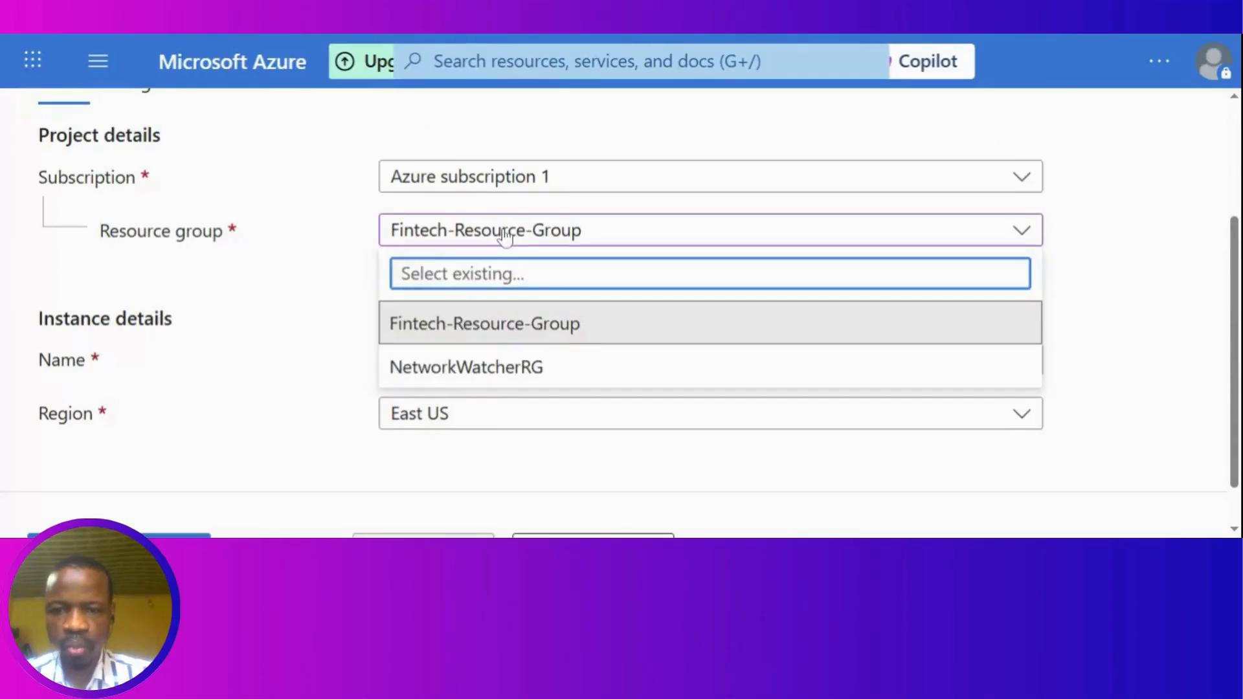
left_click(574, 333)
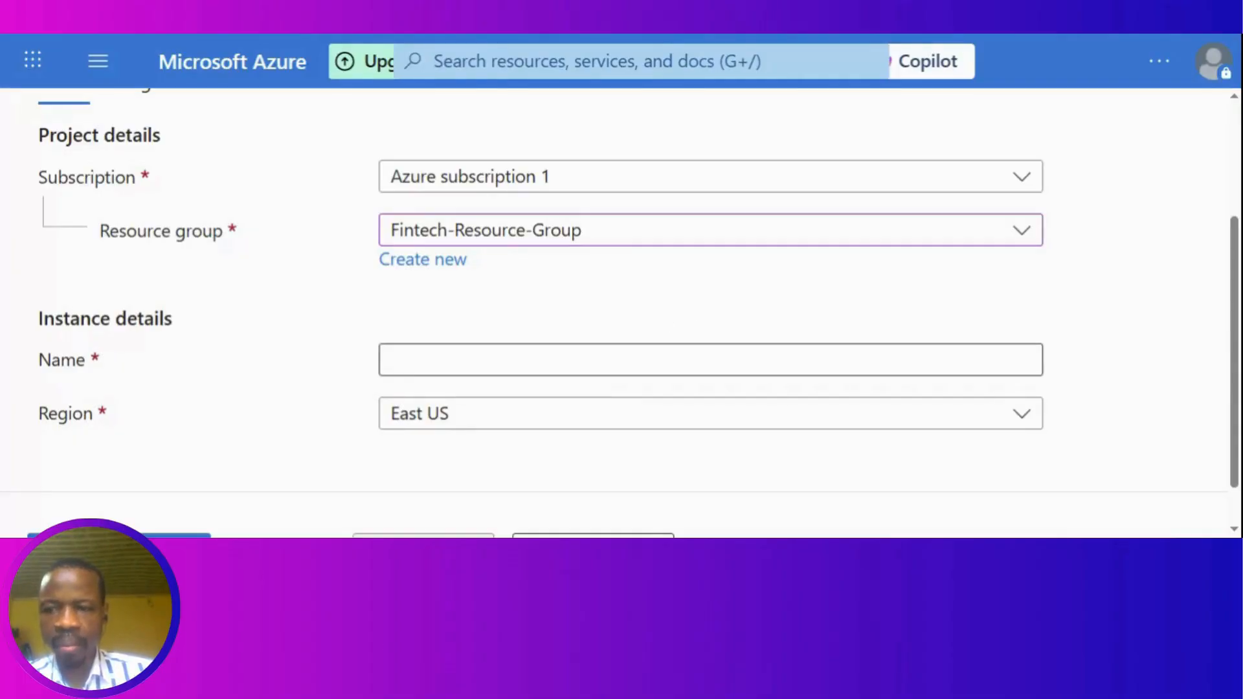
Step: Name the new network security group NSG-project-frontend, keeping East US as its region
left_click(776, 360)
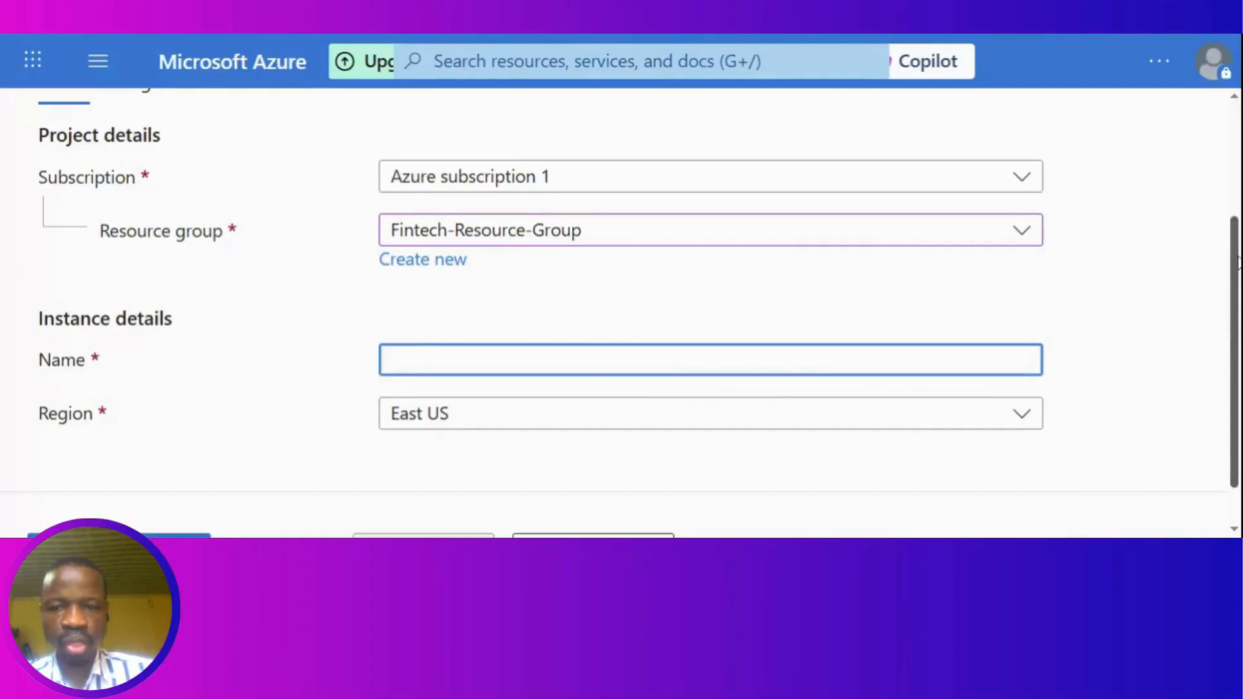
left_click_drag(1237, 262, 1238, 243)
type("NSG-project-frontend")
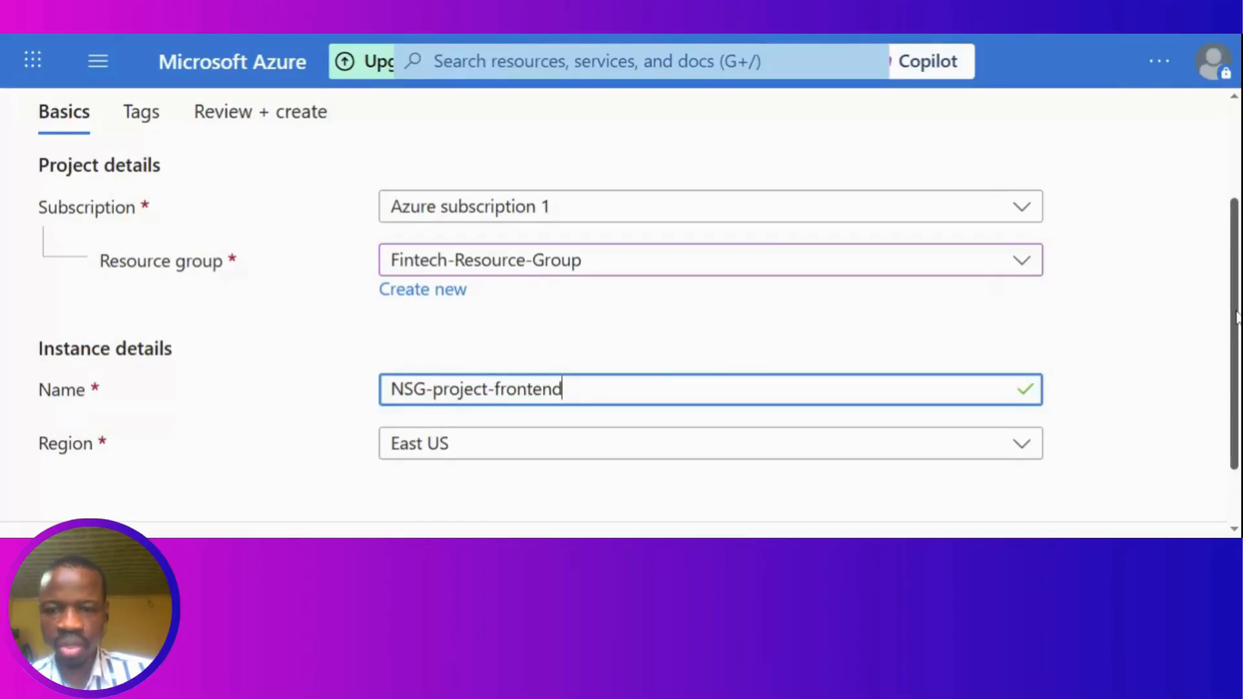
left_click_drag(1236, 311, 1237, 231)
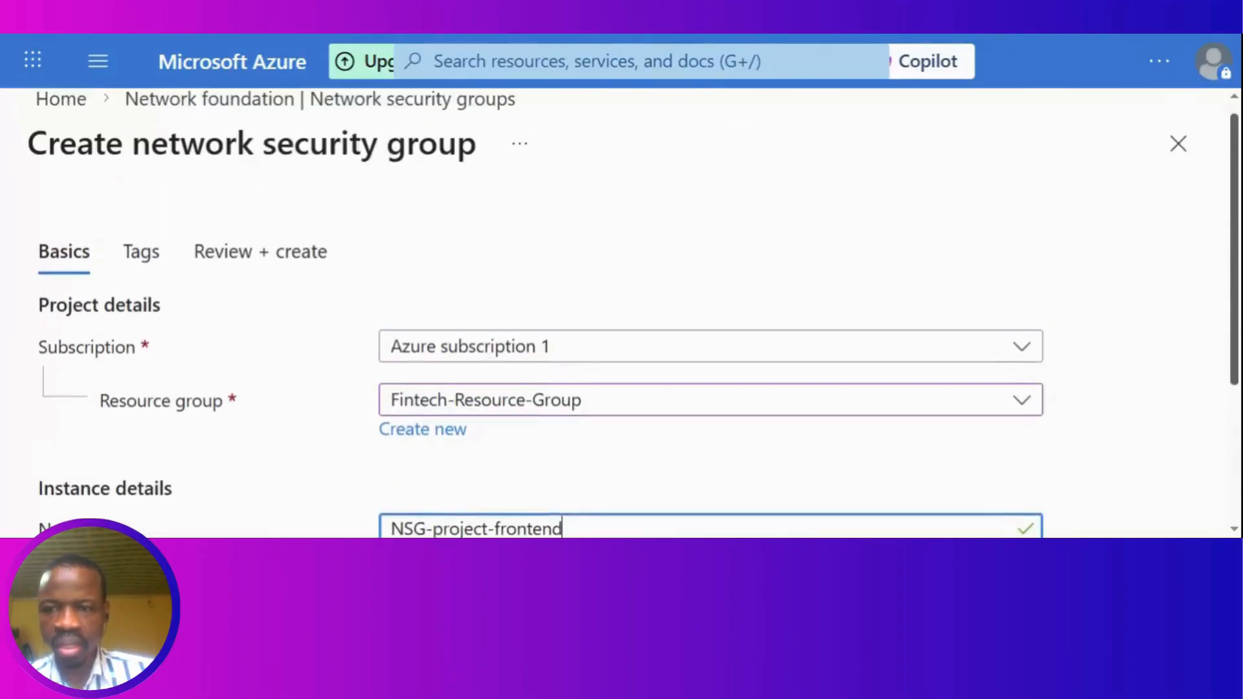
Step: Leave the tags empty, review the NSG-project-frontend configuration and create the network security group
left_click(140, 253)
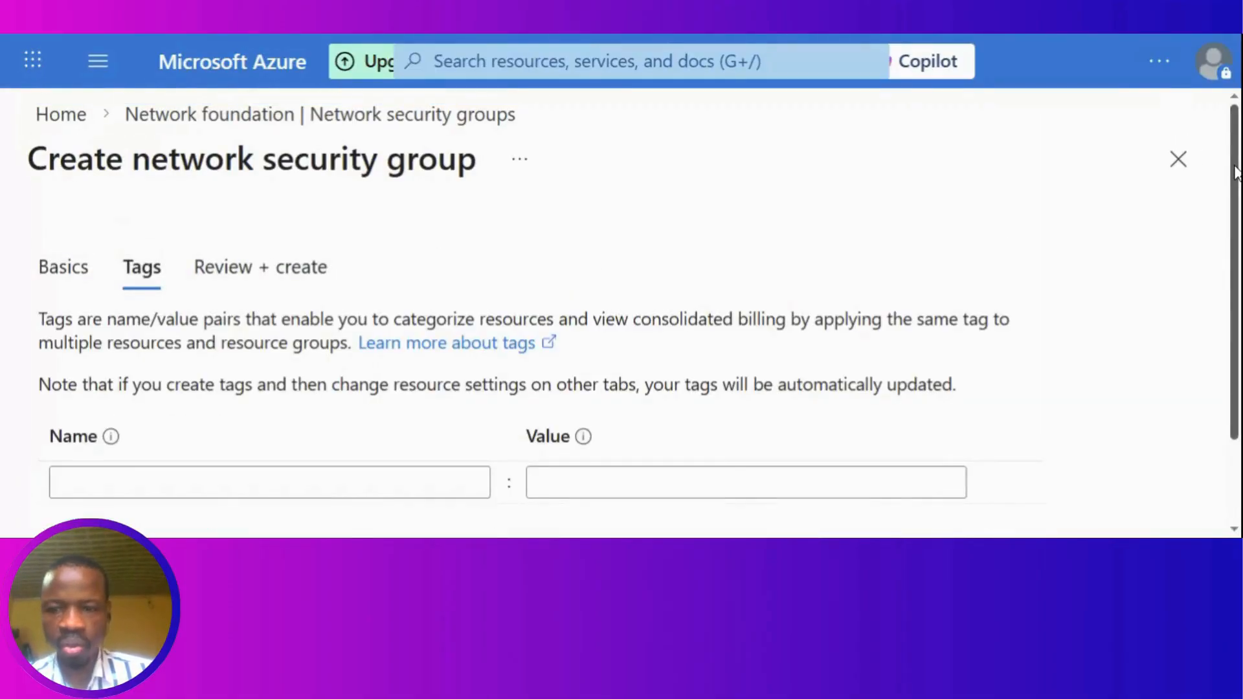
scroll(1236, 170, "down", 2)
scroll(1238, 294, "up", 2)
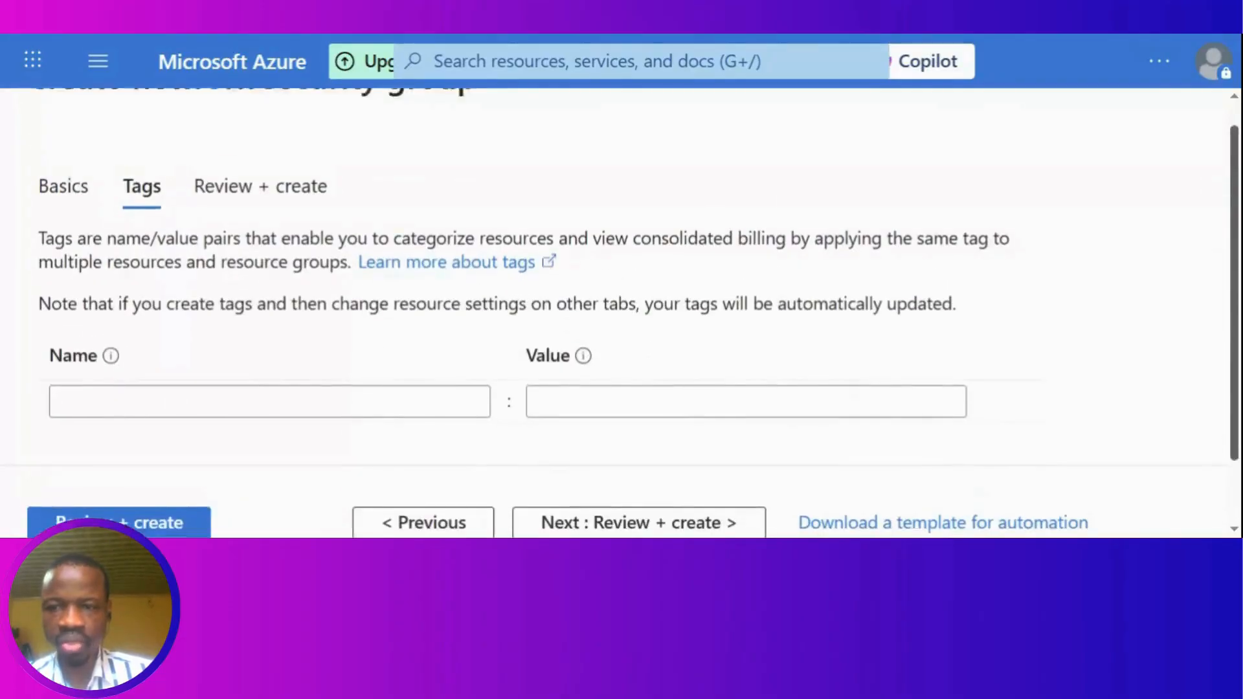
left_click(257, 286)
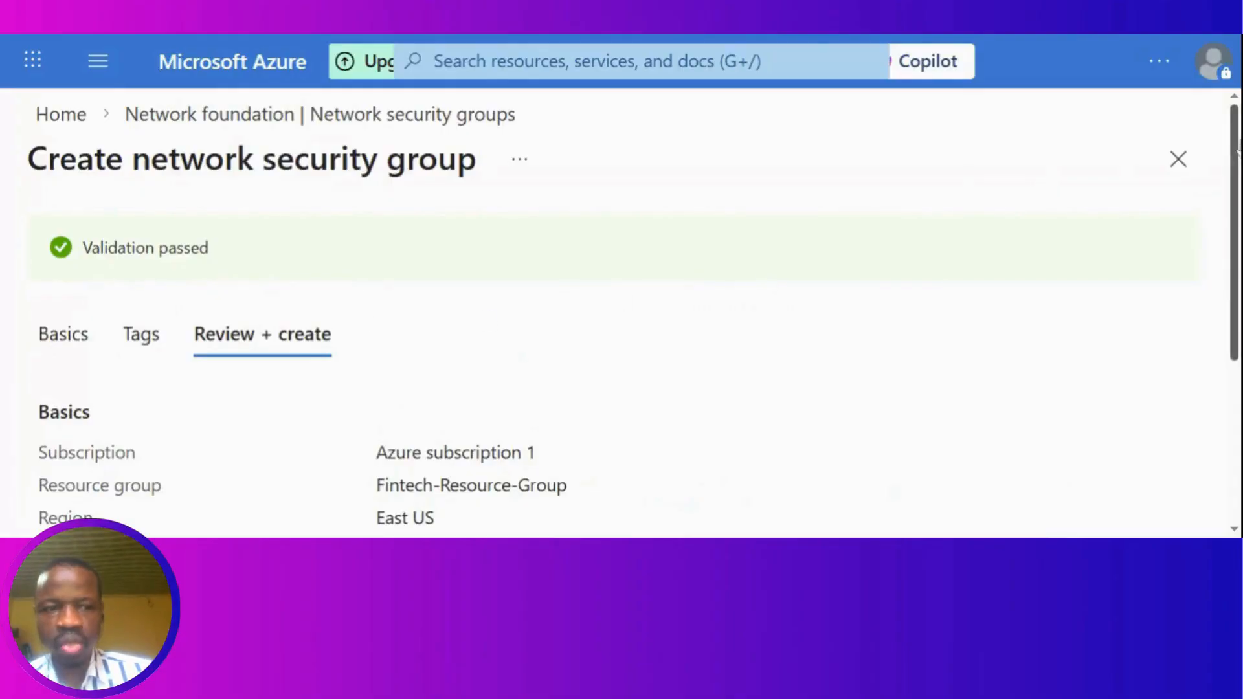
scroll(425, 333, "down", 5)
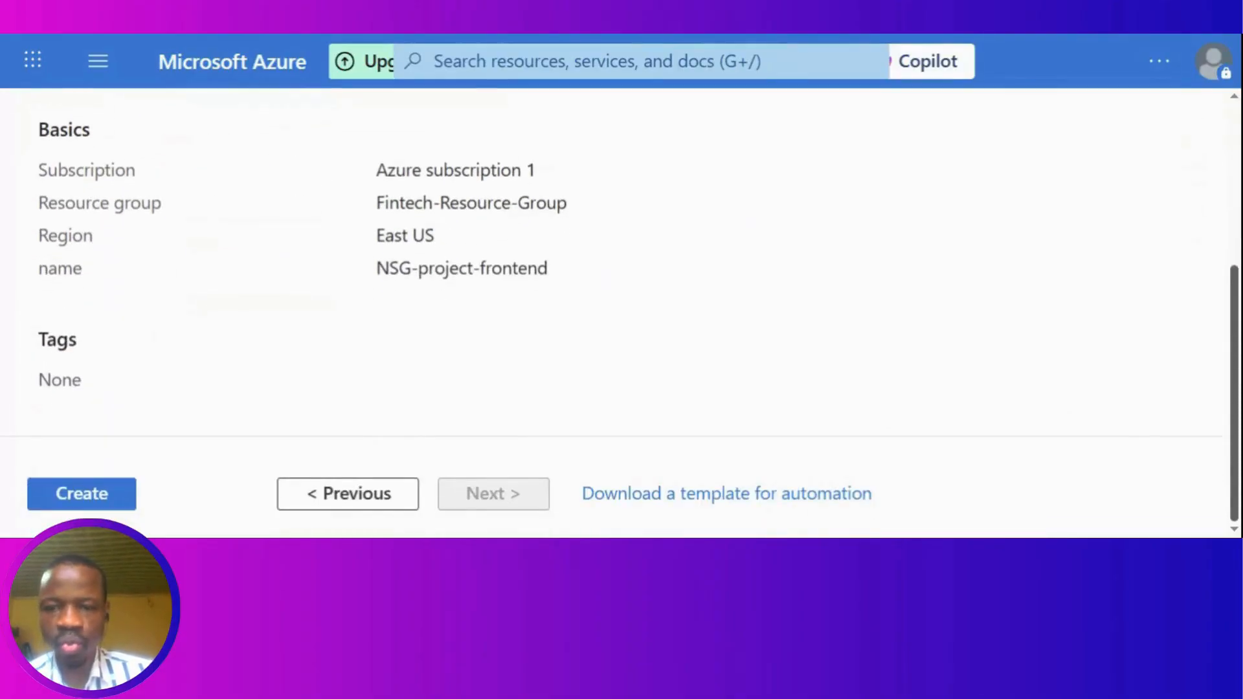
left_click(76, 495)
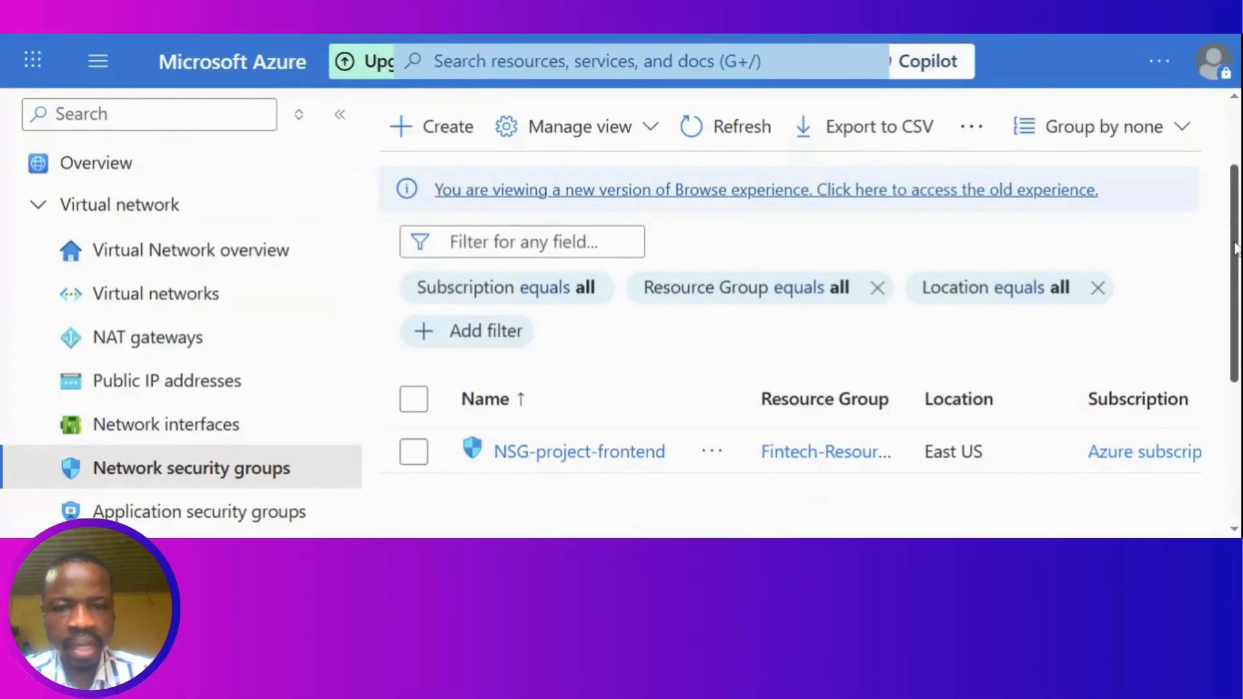
Step: Check the network security groups list, then start creating another group and assign it to Fintech-Resource-Group
left_click_drag(1235, 248, 1236, 286)
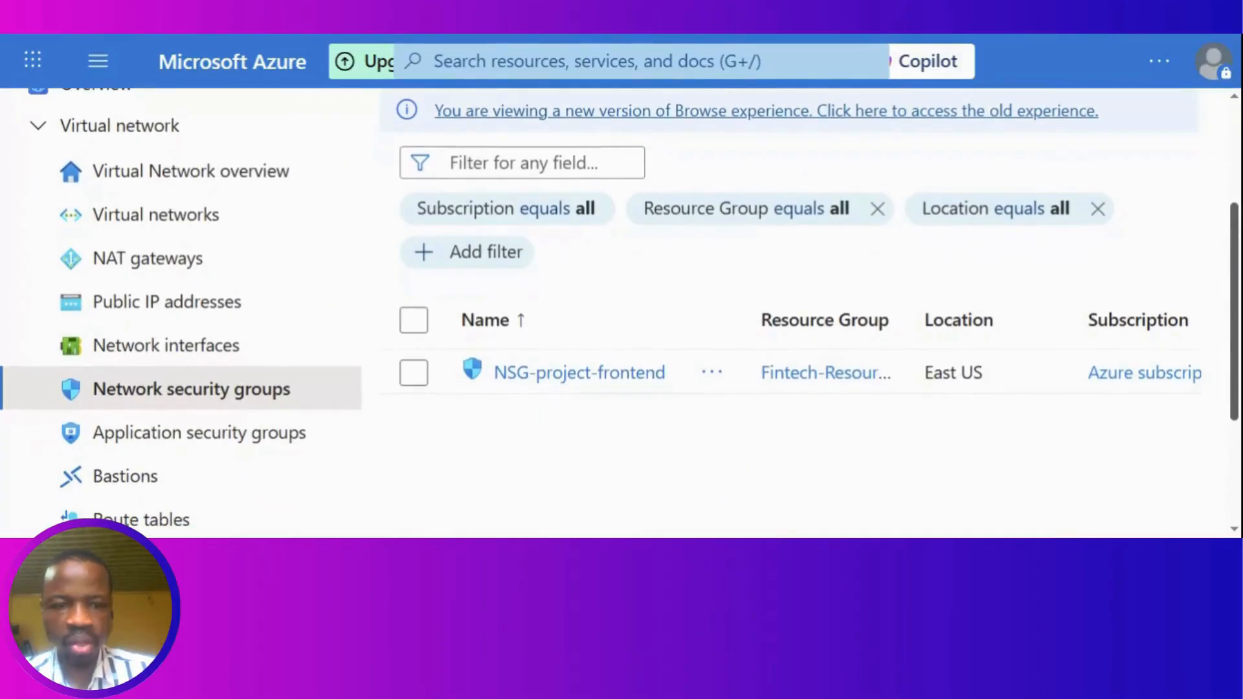
left_click_drag(1236, 286, 1237, 297)
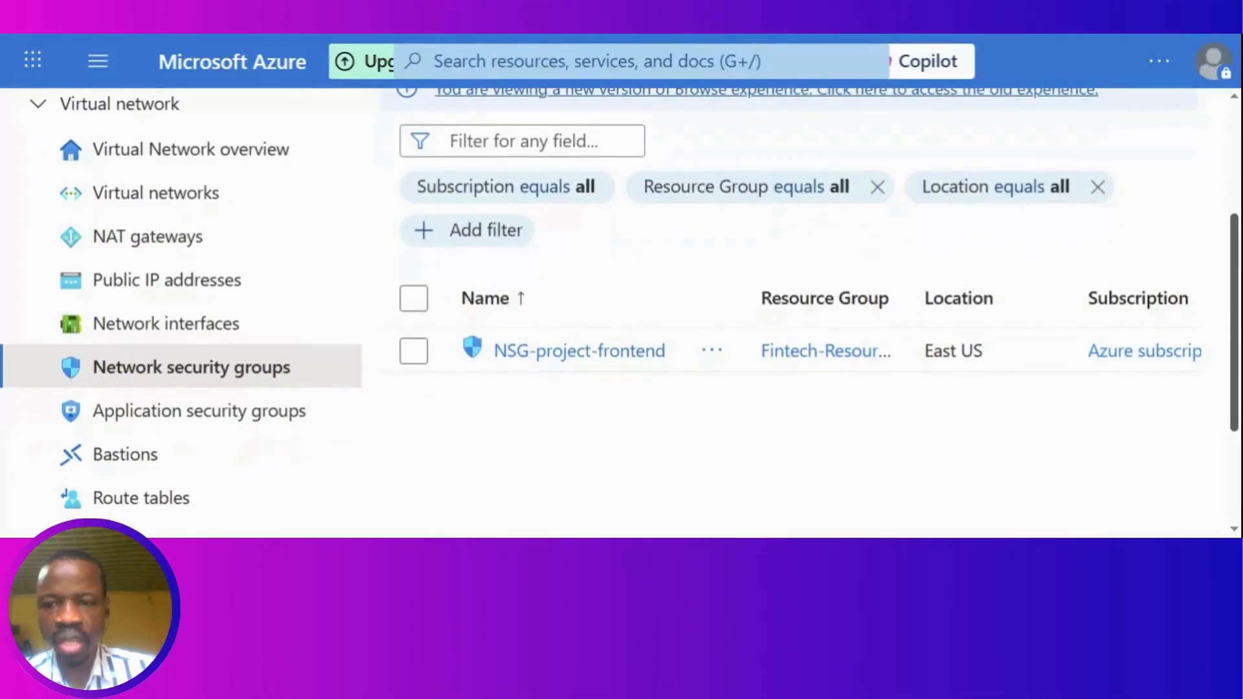
left_click_drag(1236, 297, 1237, 186)
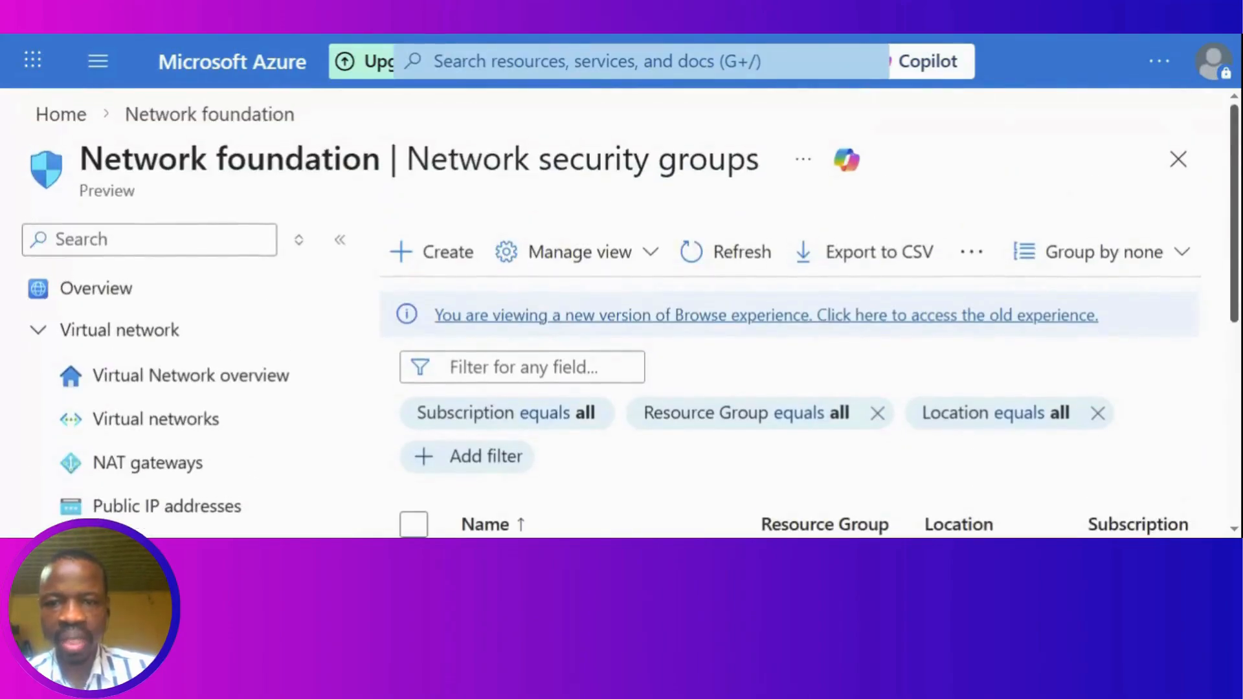
left_click(435, 266)
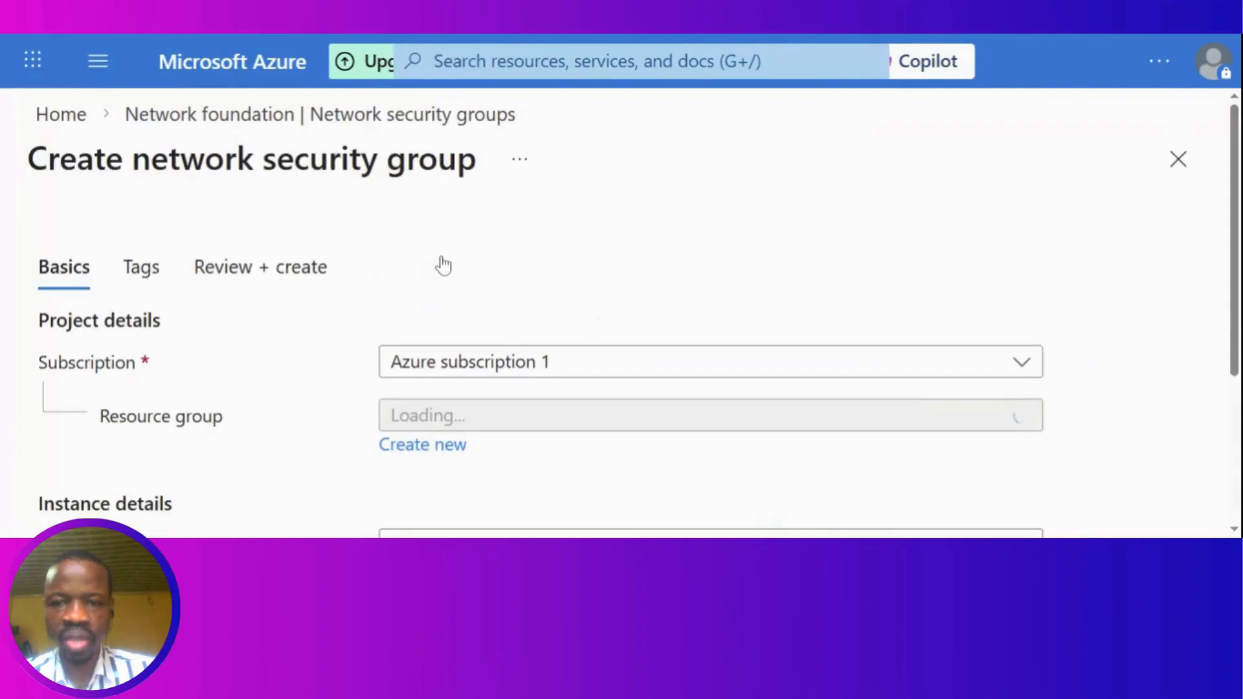
left_click_drag(1236, 169, 1237, 260)
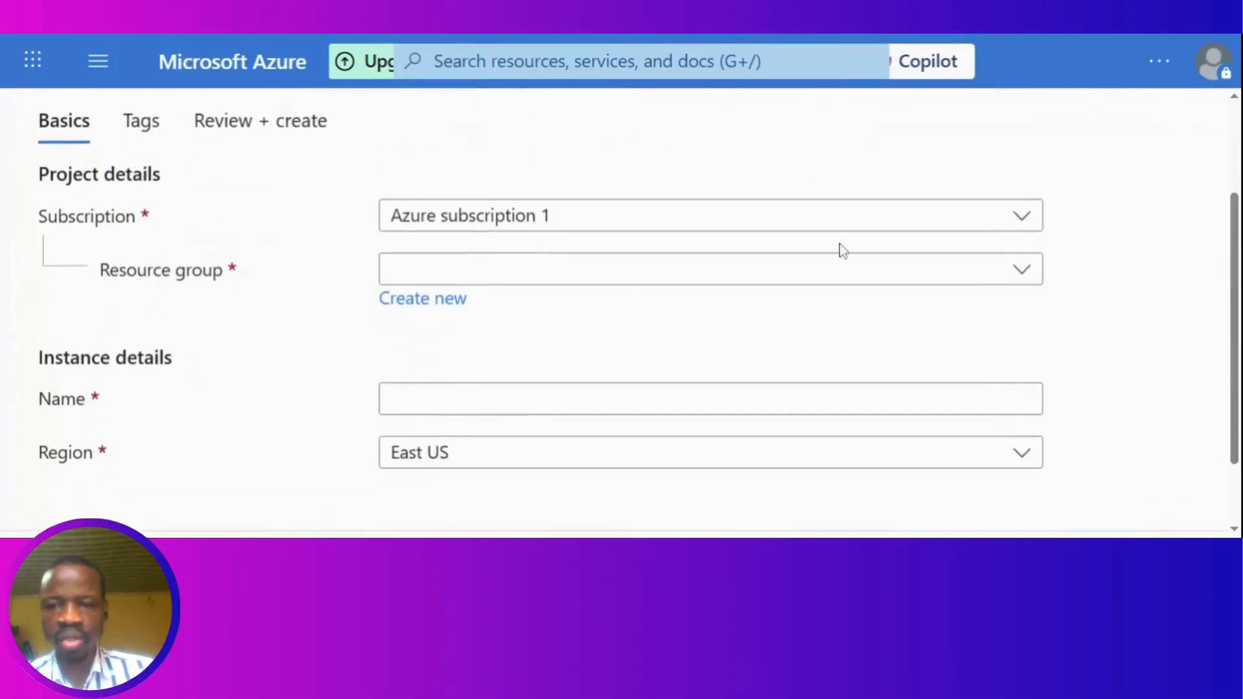
left_click(549, 275)
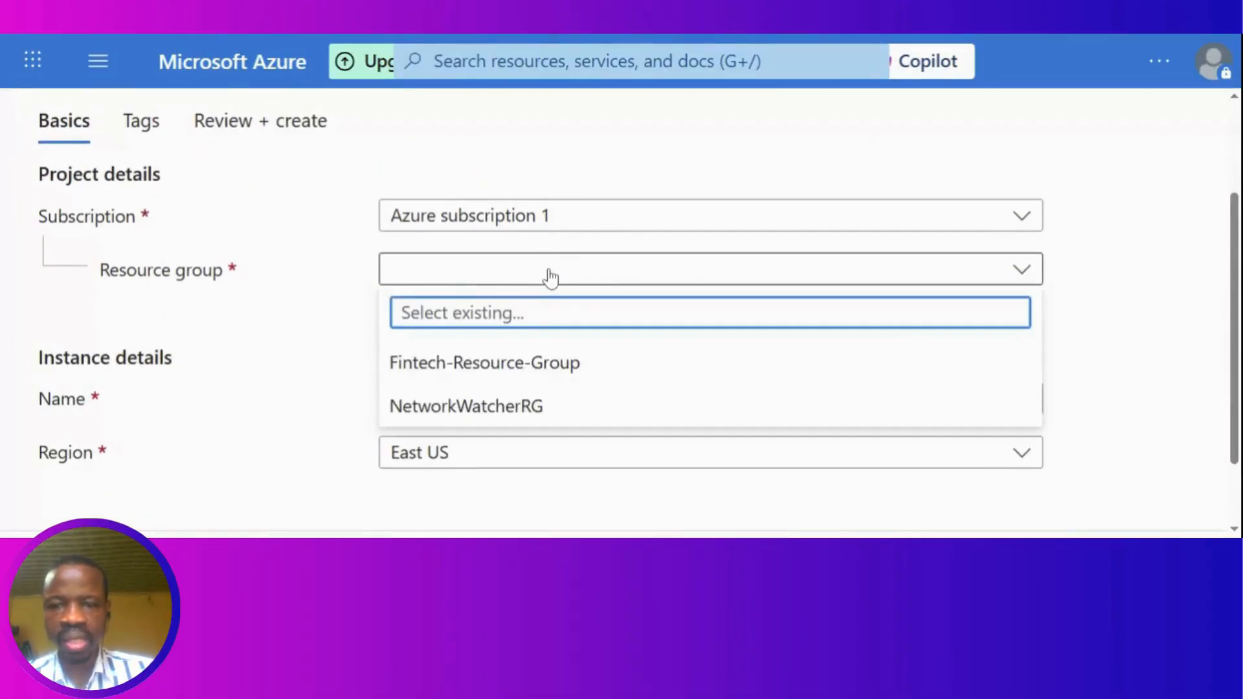
left_click(506, 378)
Step: Name the second network security group NSG-project-backend
left_click(492, 399)
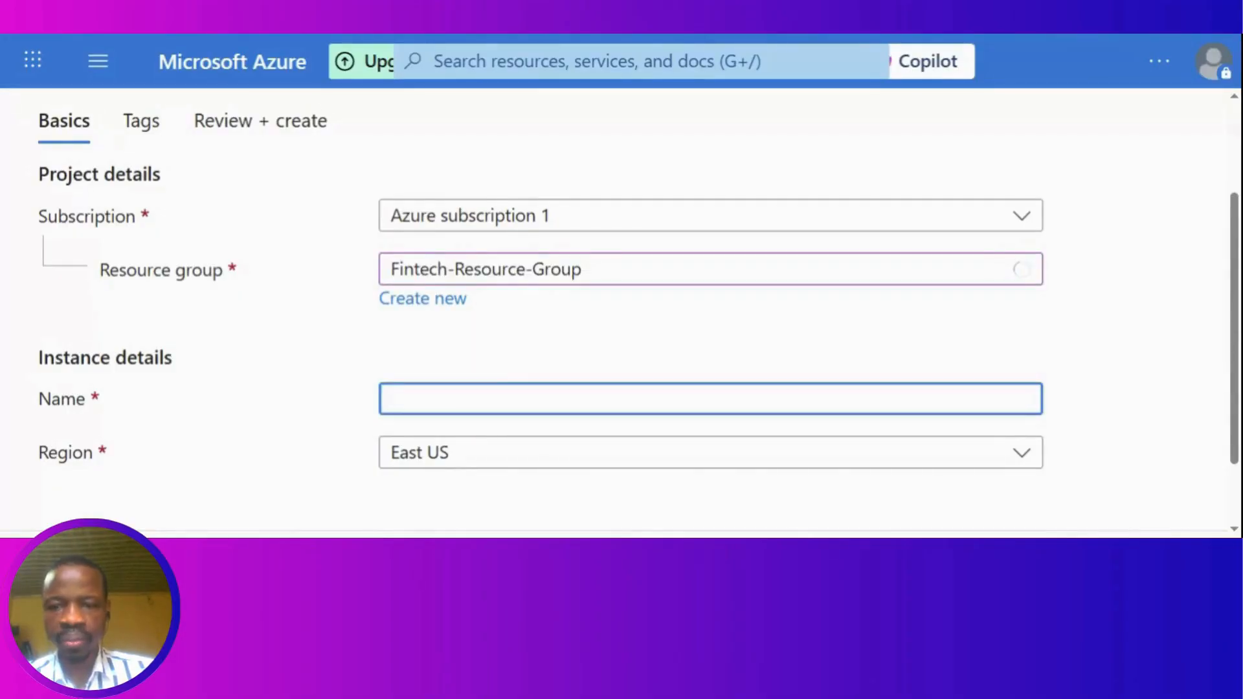
type("NSG-project-frontend")
key("BackSpace")
key("BackSpace")
key("BackSpace")
key("BackSpace")
key("BackSpace")
key("BackSpace")
key("BackSpace")
key("BackSpace")
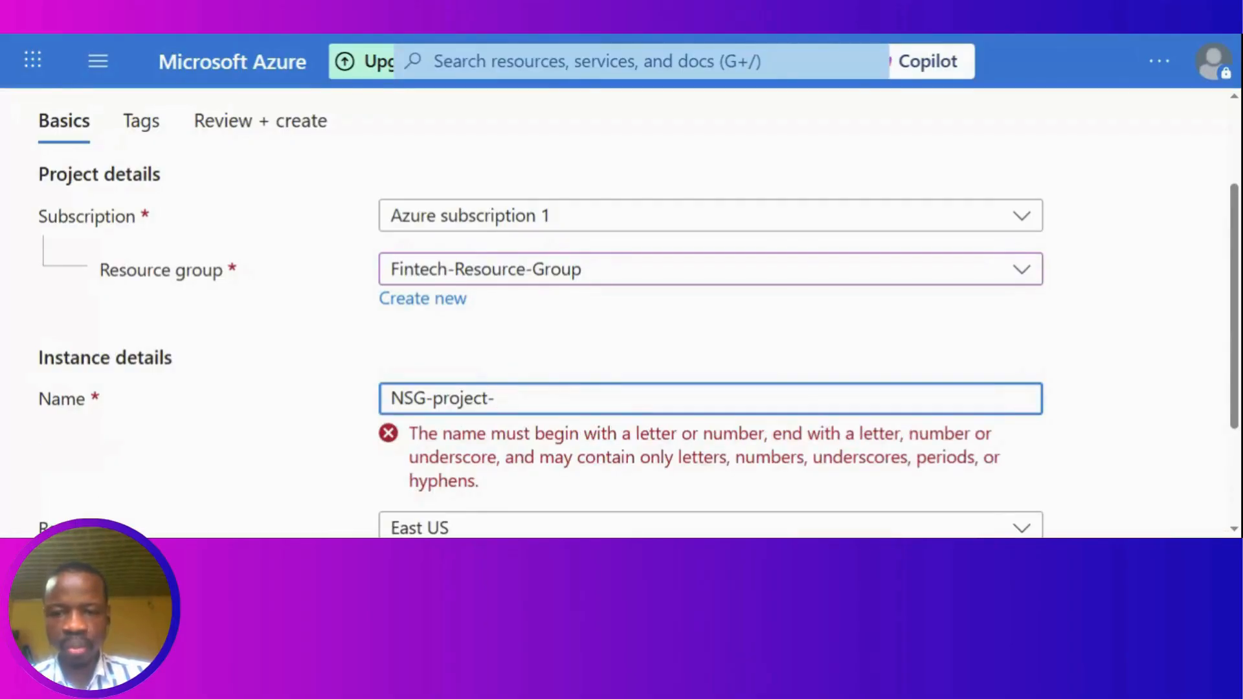
type("backend")
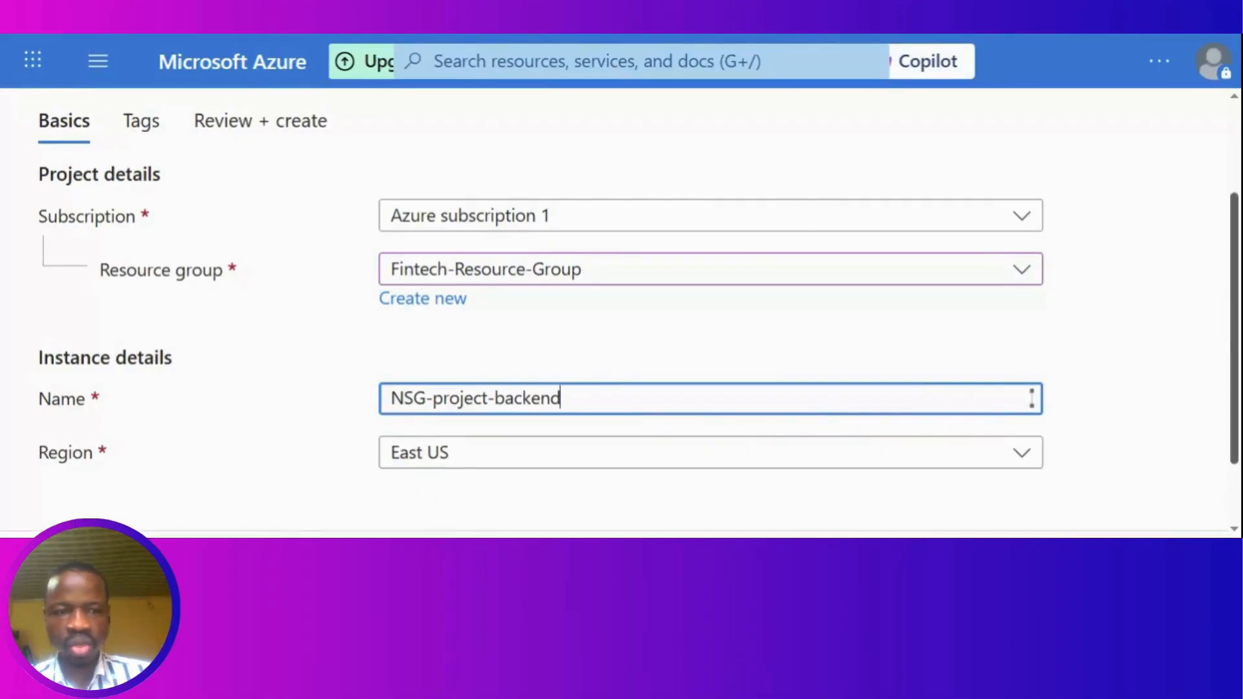
Step: Validate the NSG-project-backend configuration without tags and create the network security group
scroll(622, 310, "down", 2)
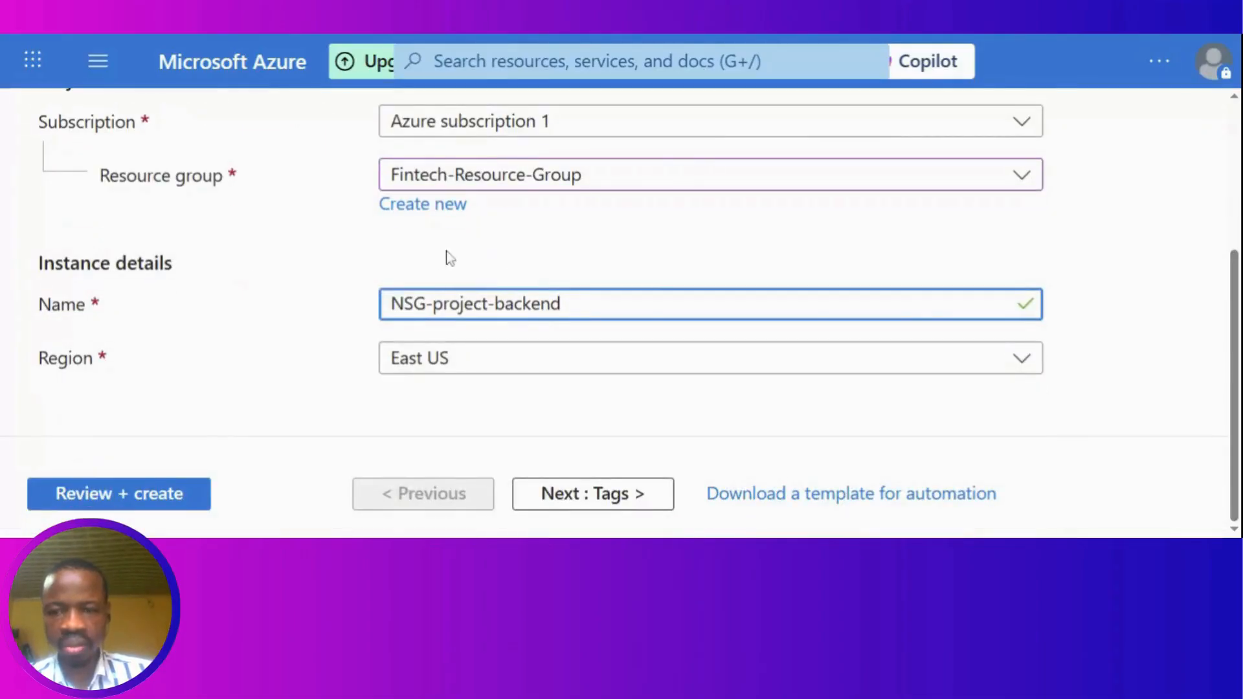
left_click(91, 507)
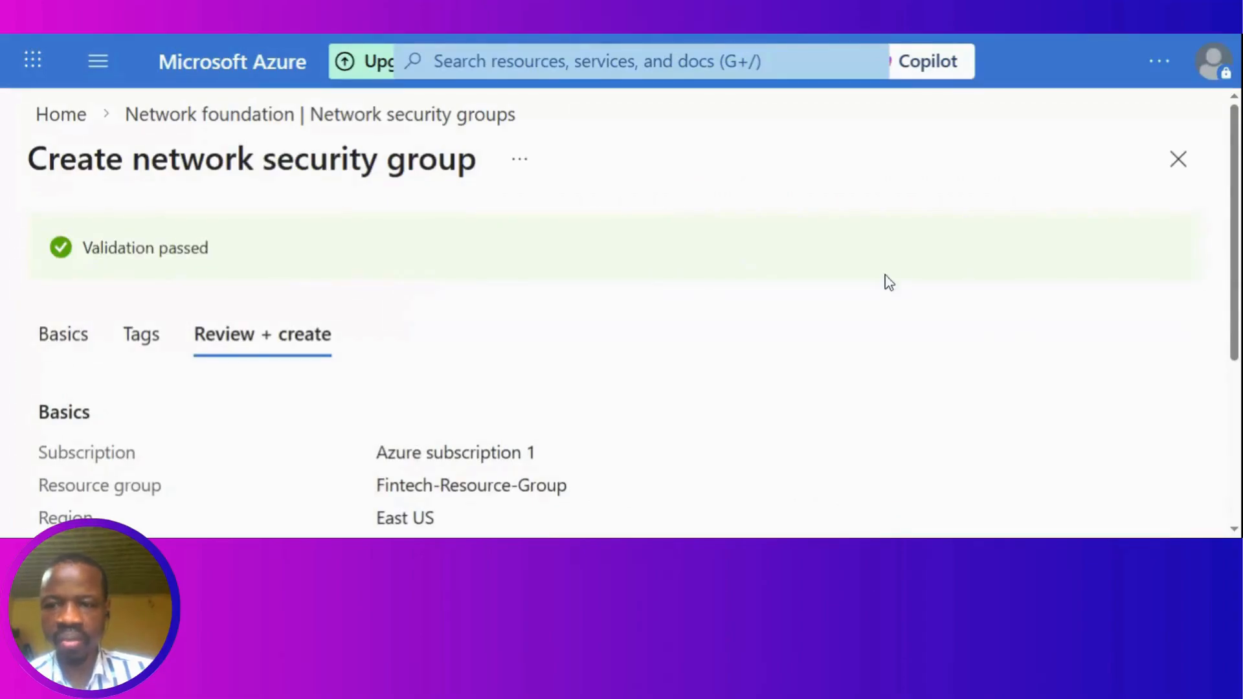
scroll(1236, 174, "down", 5)
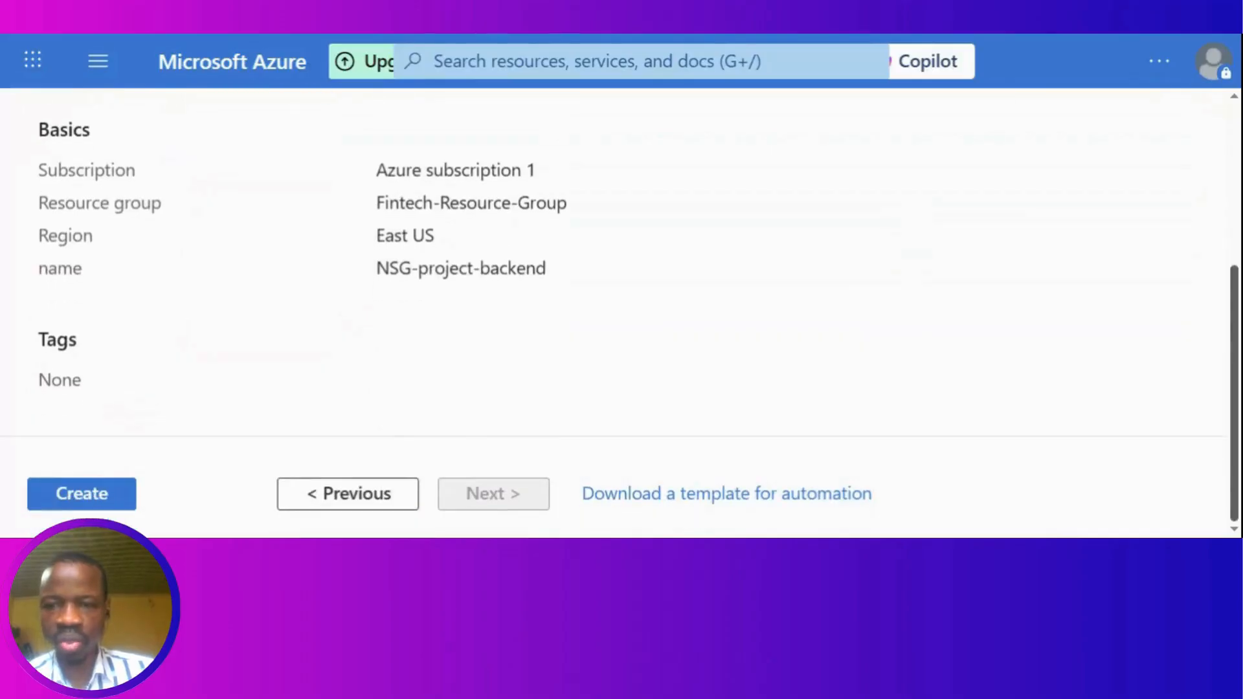
left_click(82, 499)
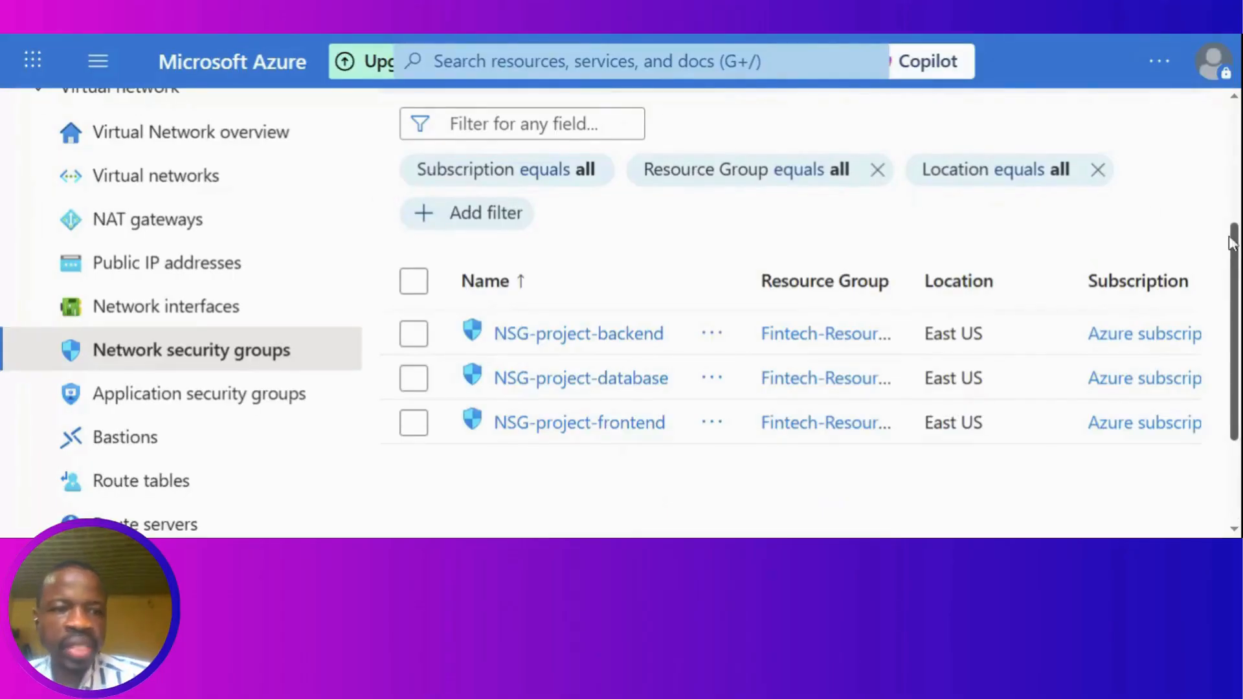
Step: Examine the network security groups list for the backend, database and frontend groups
left_click_drag(1234, 244, 1235, 261)
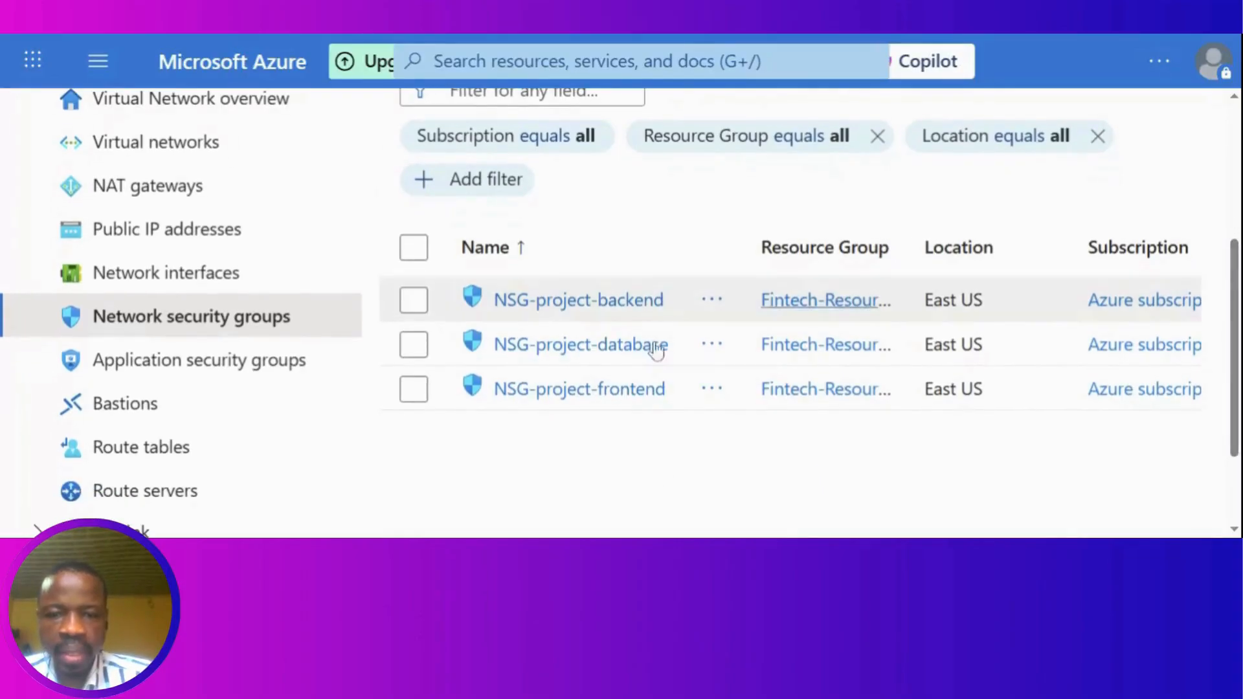
left_click_drag(626, 364, 641, 433)
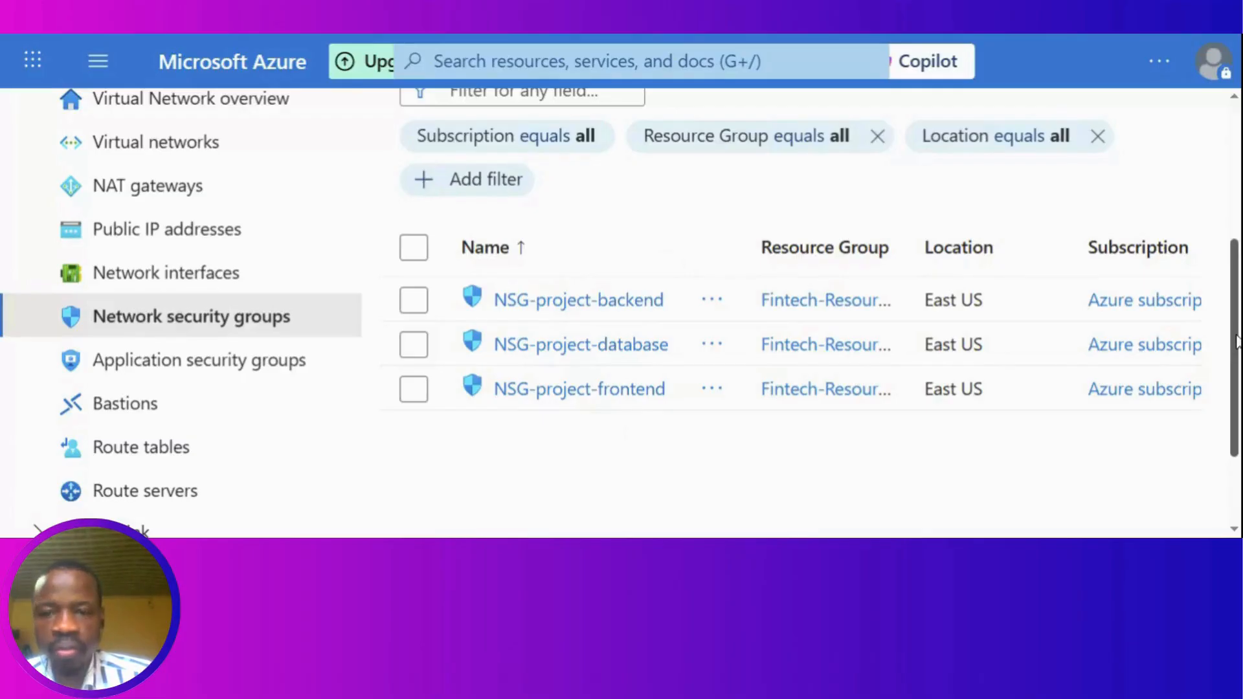
left_click_drag(1236, 341, 1237, 326)
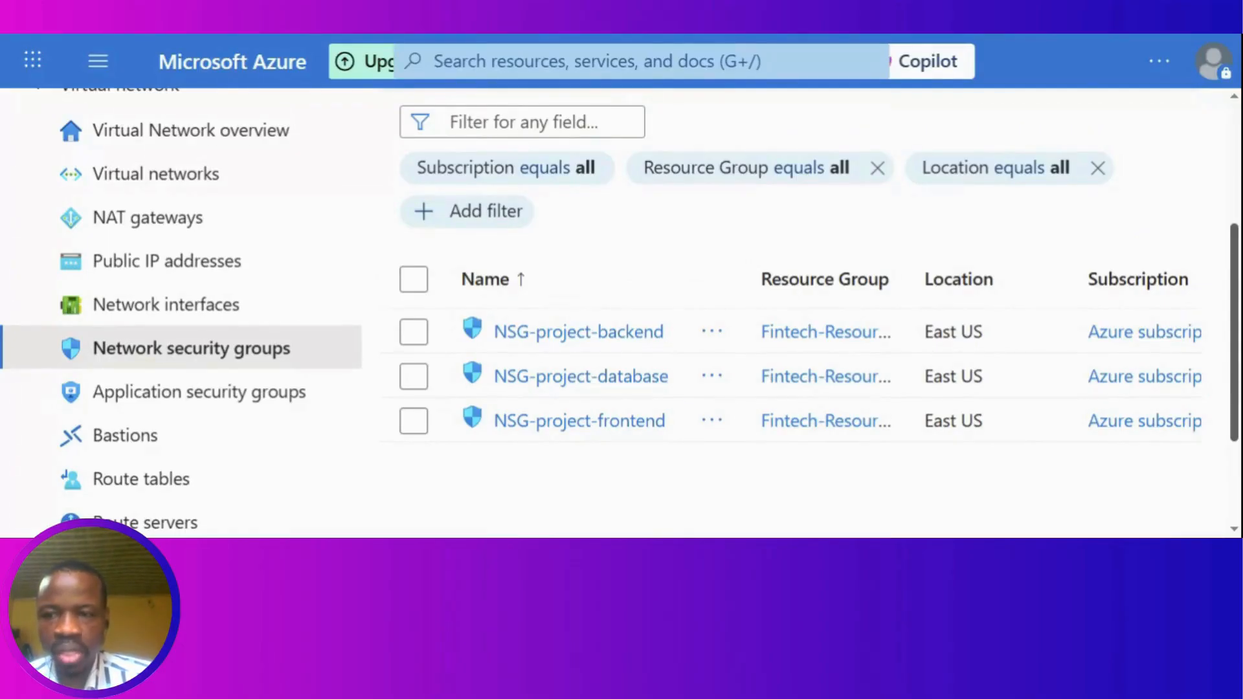
scroll(732, 373, "up", 1)
scroll(732, 372, "down", 2)
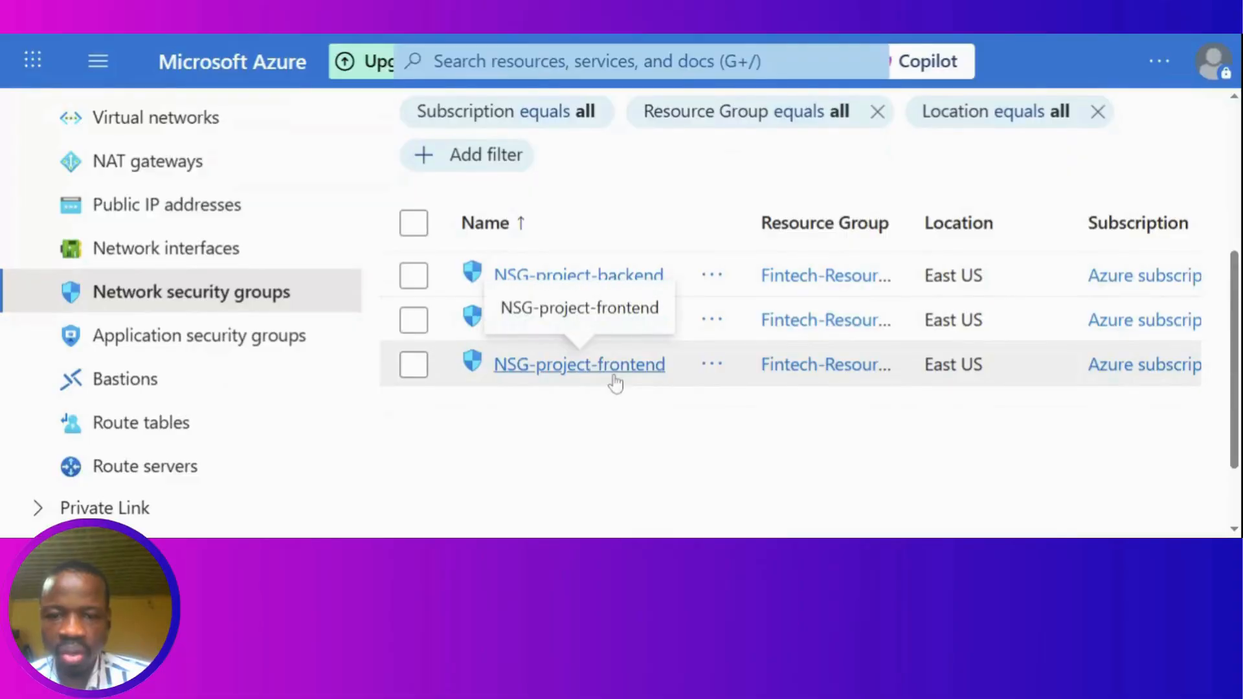
left_click_drag(1236, 292, 1234, 133)
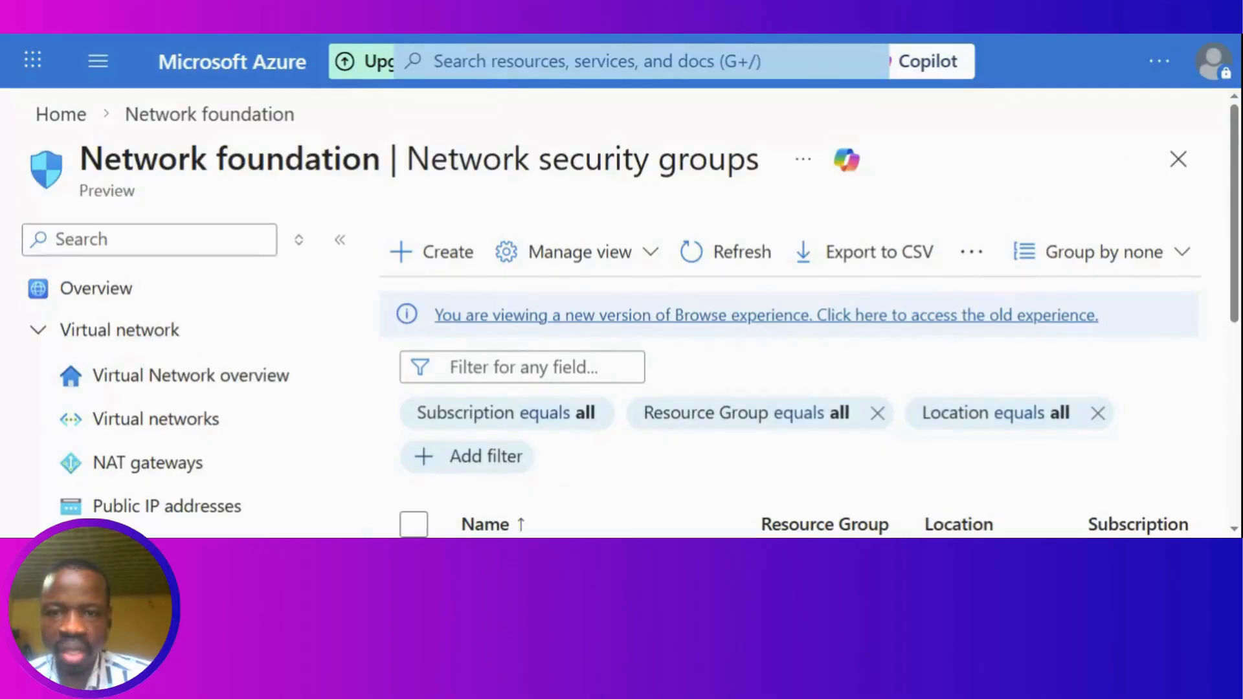
left_click(532, 62)
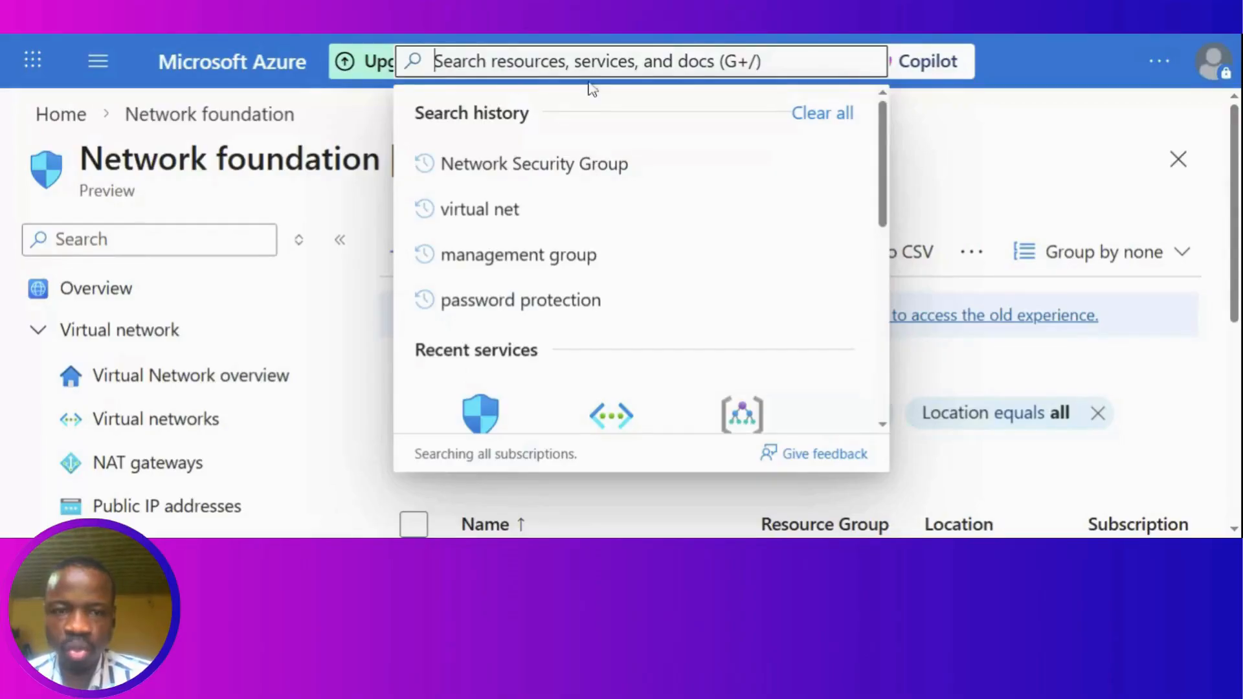
left_click(938, 127)
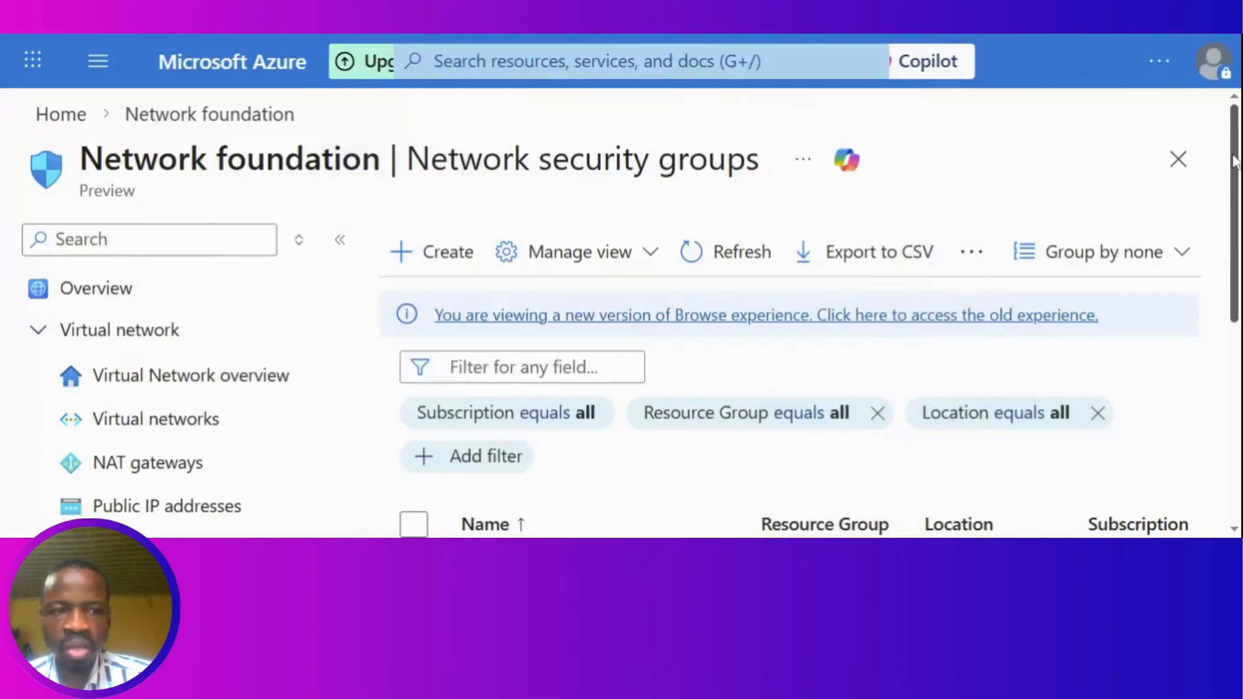
left_click_drag(1234, 161, 1234, 313)
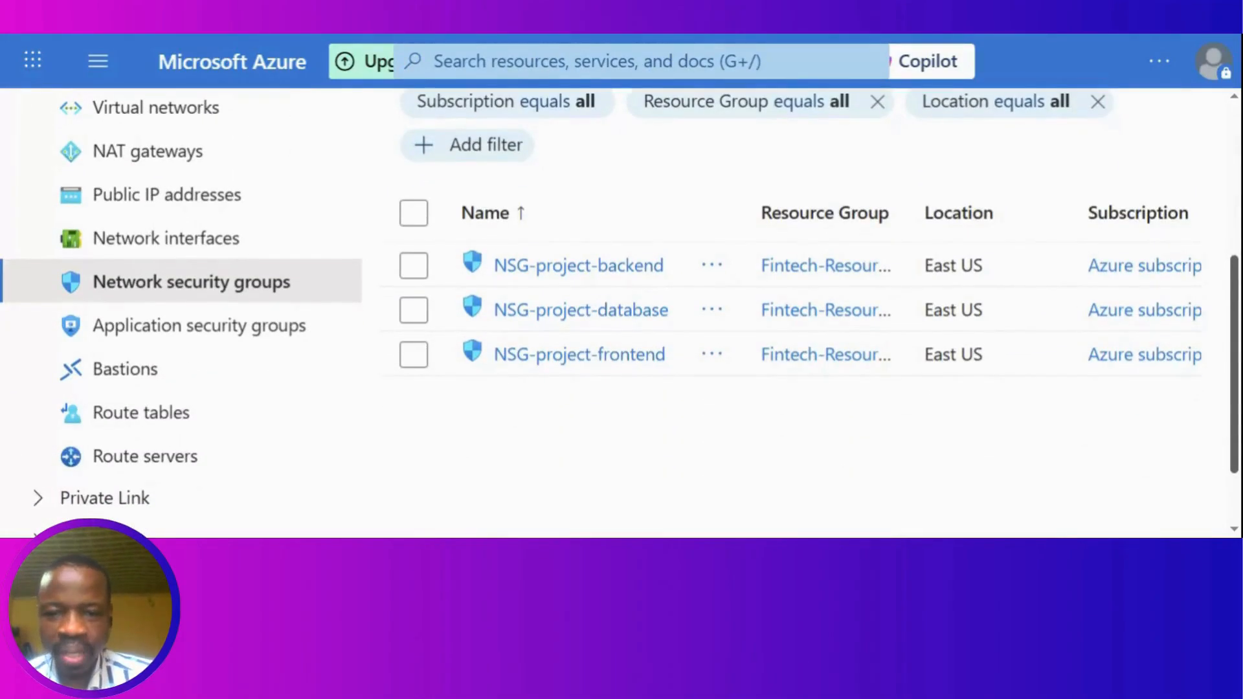
Step: Open NSG-project-frontend and go to its subnet association settings
left_click(575, 367)
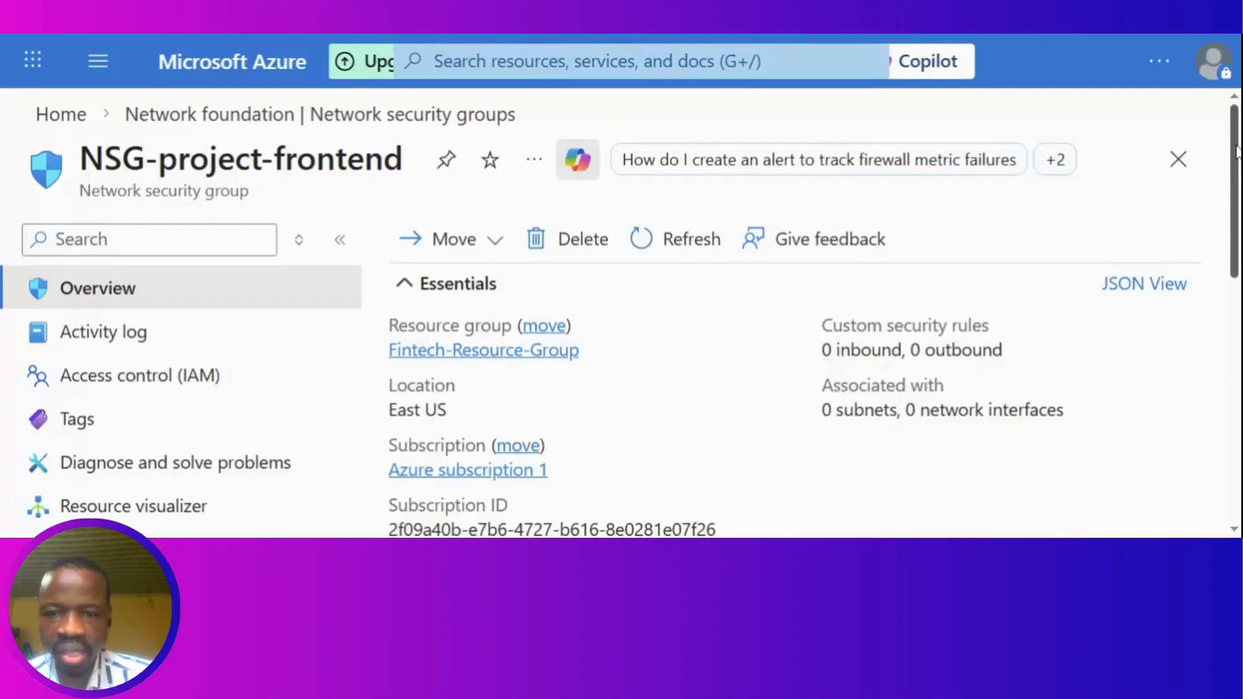
left_click_drag(1236, 152, 1238, 259)
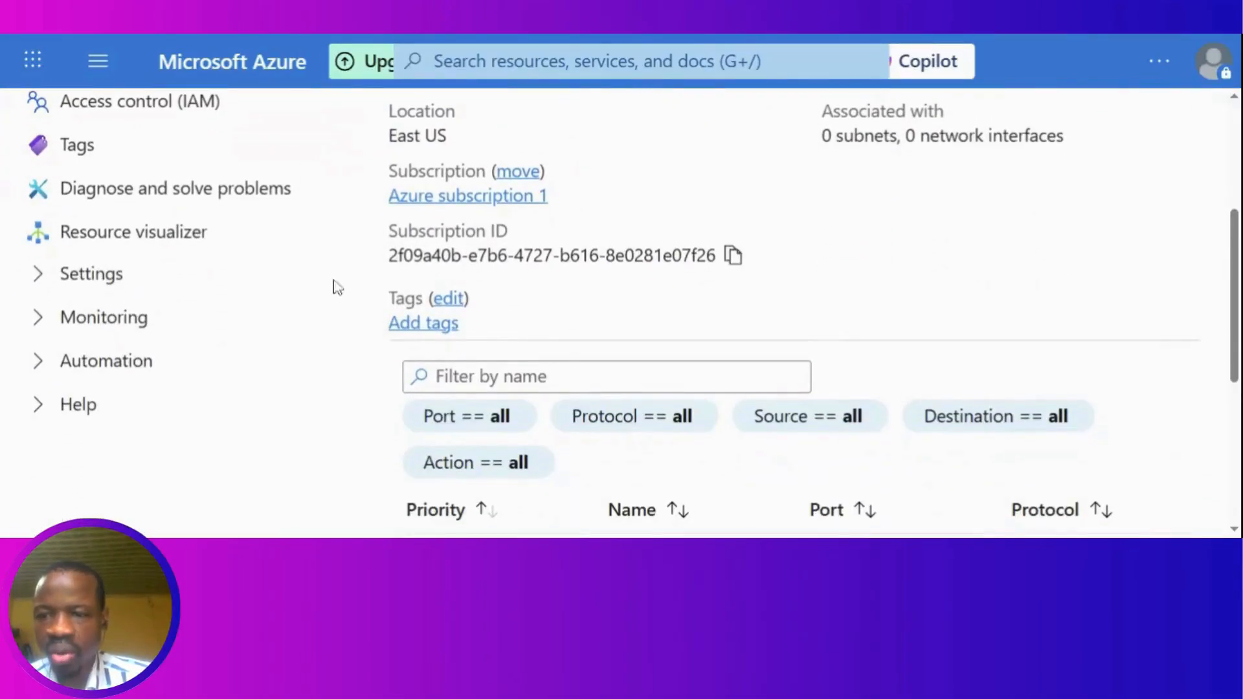
left_click(85, 282)
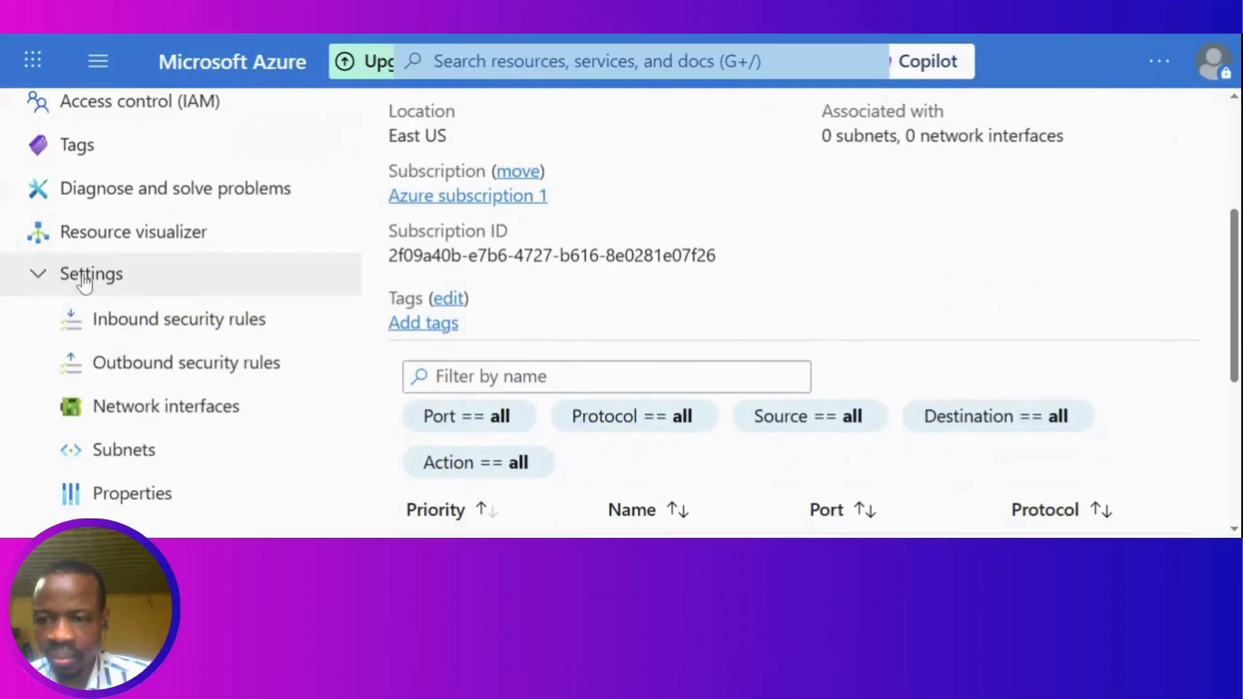
left_click(128, 461)
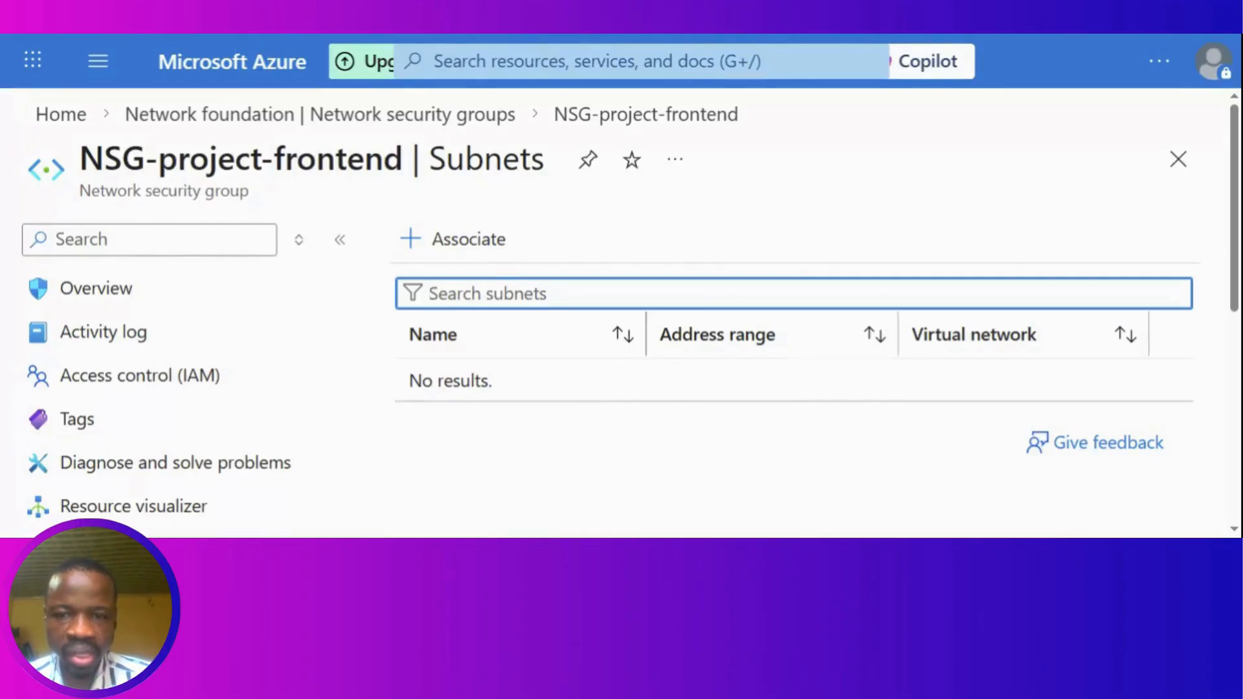
Step: Associate NSG-project-frontend with Frontend-Subnet in the Fintech-Vnet virtual network
left_click(446, 244)
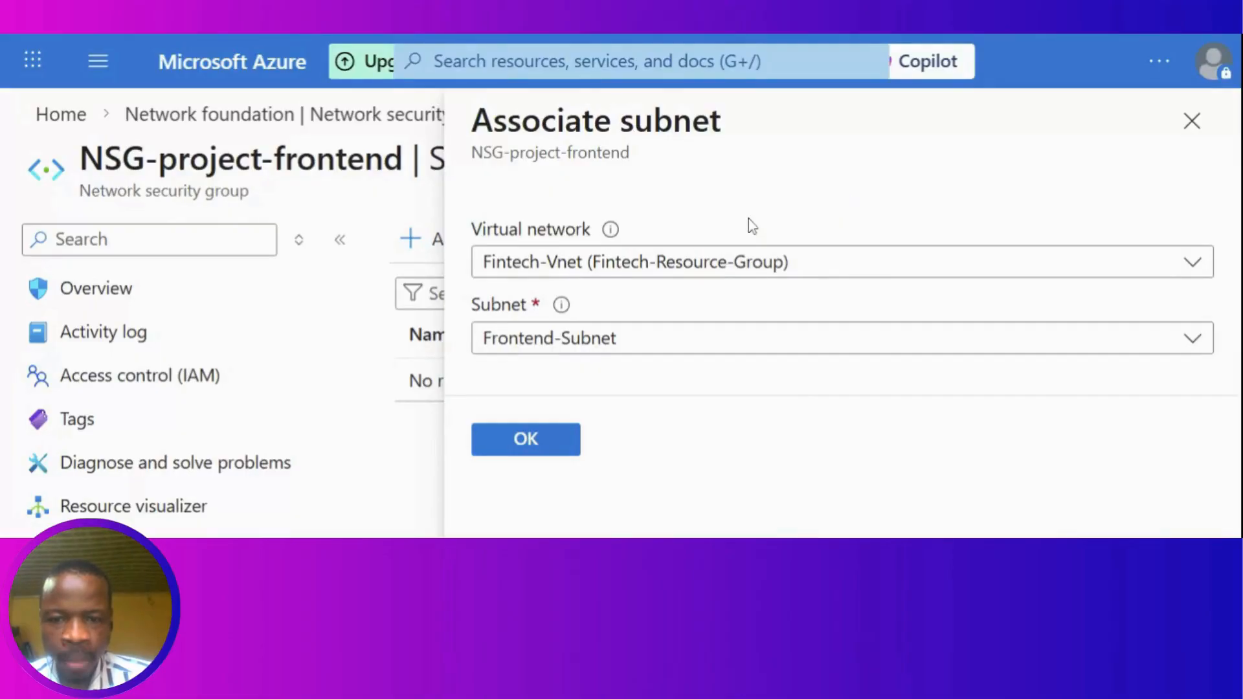
left_click(622, 265)
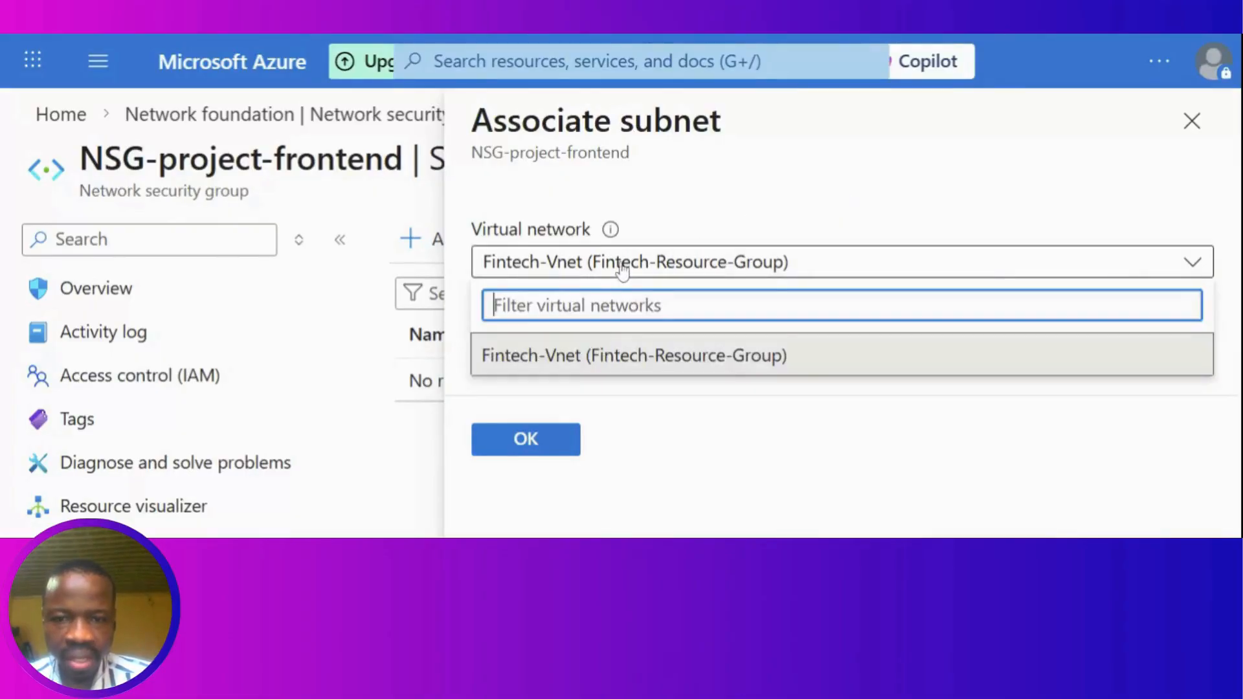
left_click(621, 266)
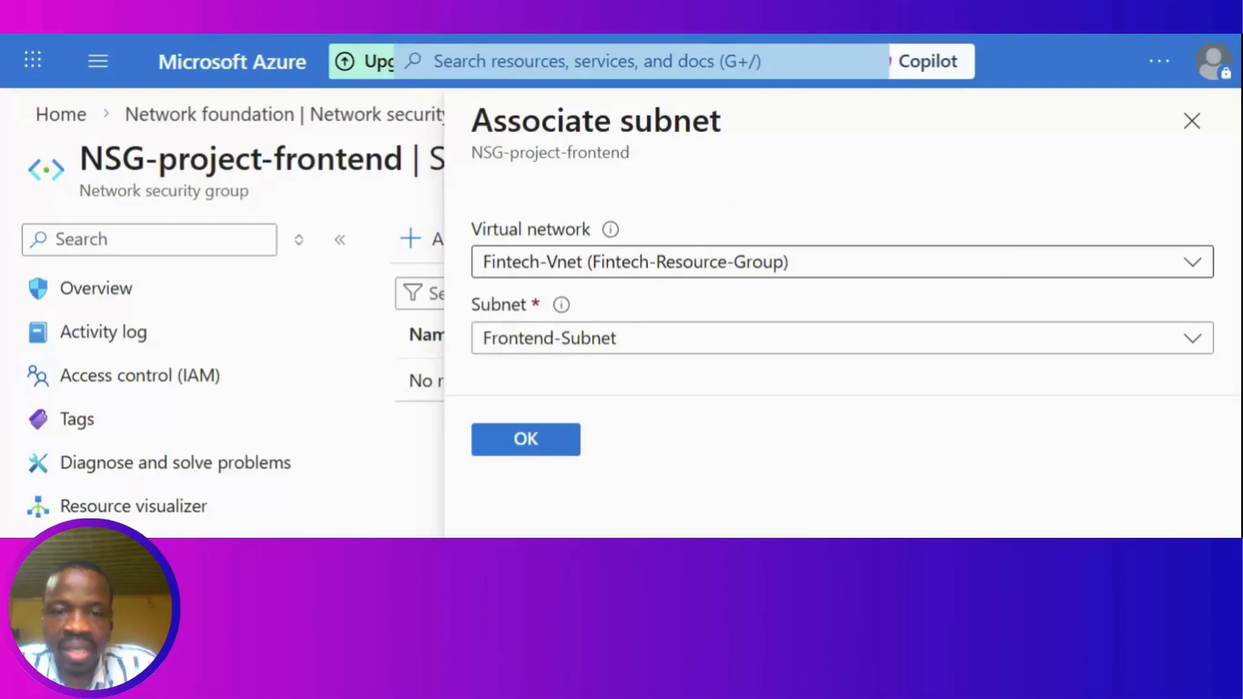
left_click(624, 343)
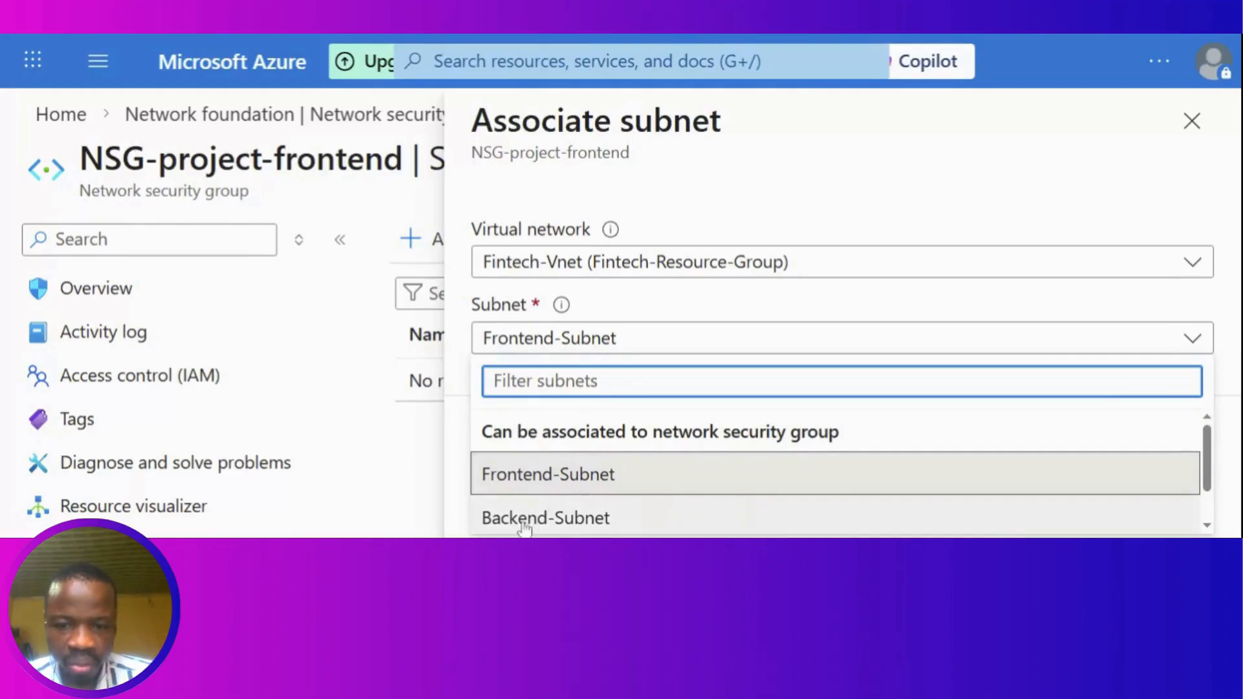
left_click_drag(1205, 440, 1205, 388)
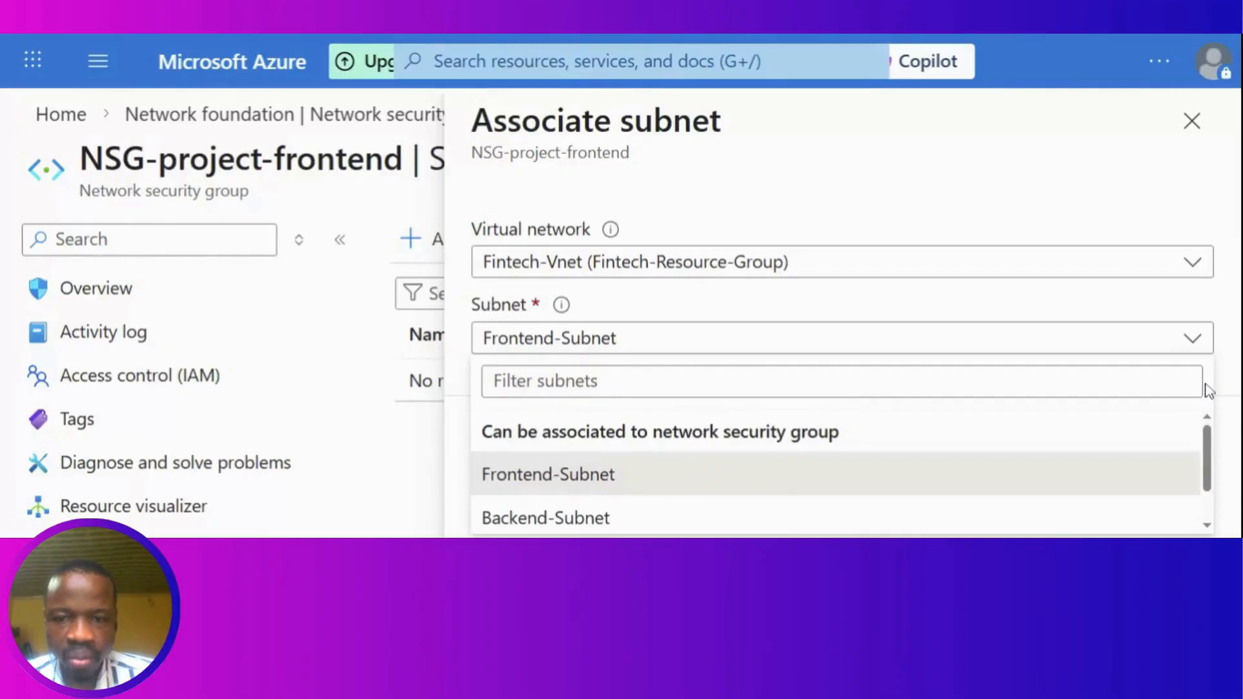
left_click(644, 350)
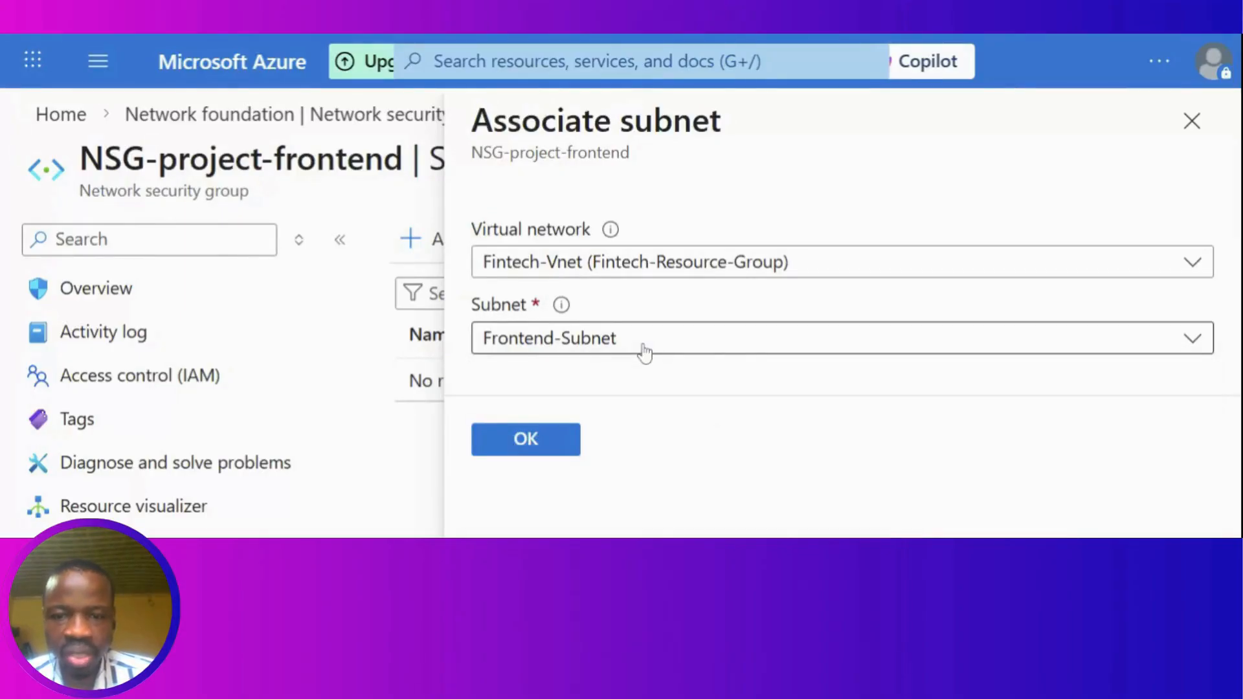
left_click(520, 443)
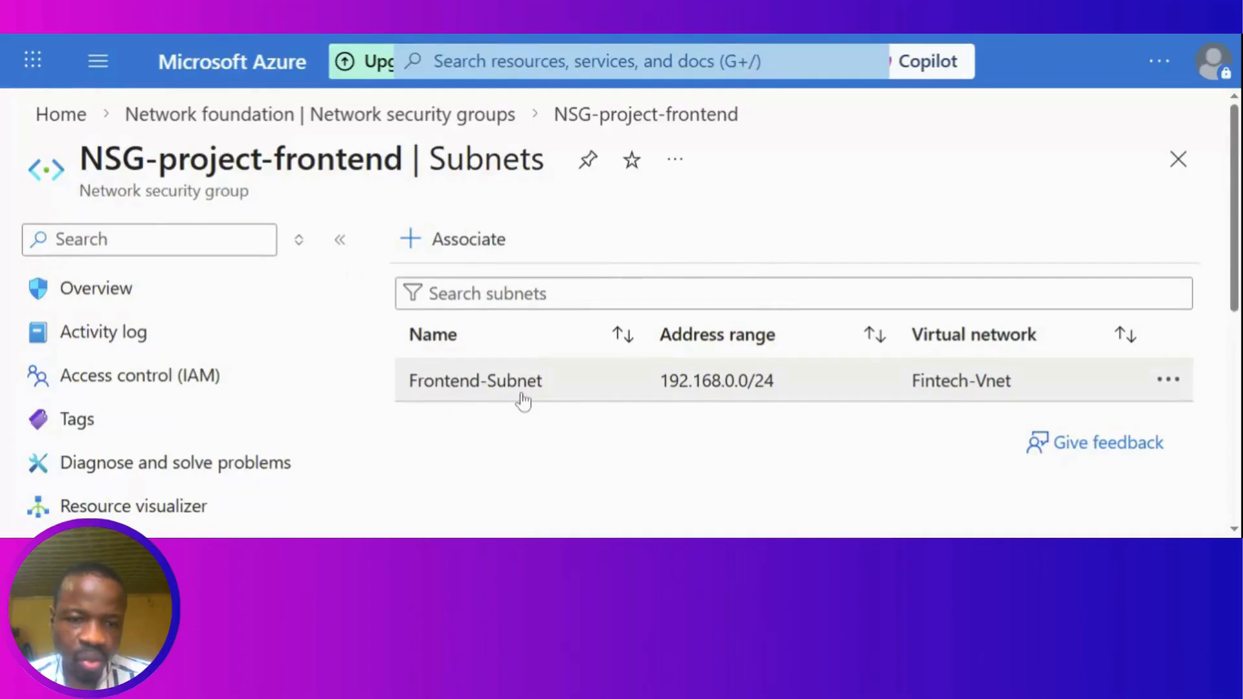
Step: Return to the network security groups list, open NSG-project-backend and associate it with Backend-Subnet in Fintech-Vnet
left_click(398, 116)
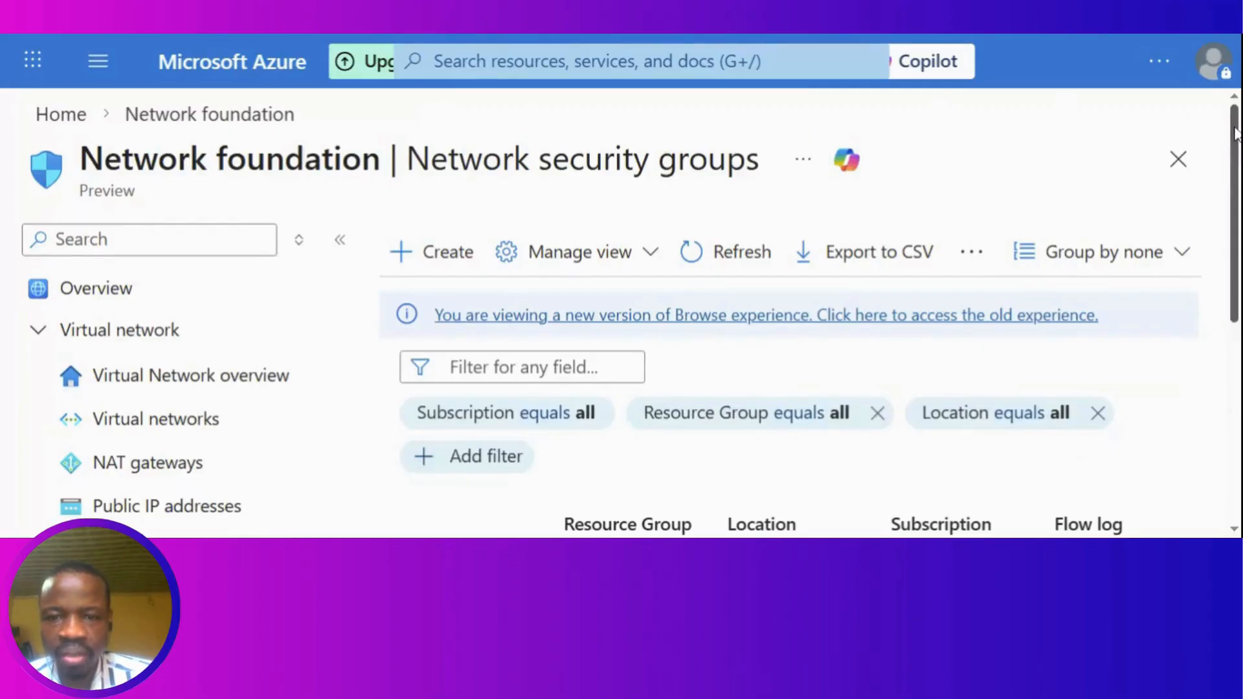
left_click_drag(1235, 133, 1236, 248)
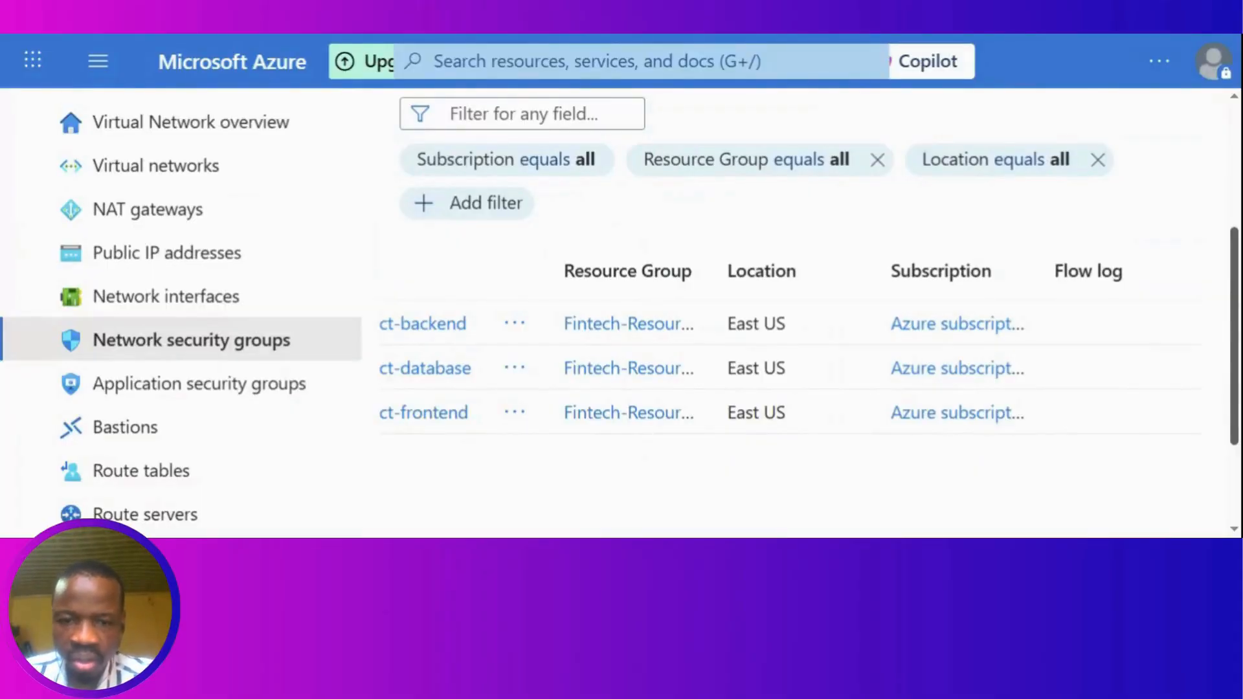
left_click_drag(1236, 266, 1238, 348)
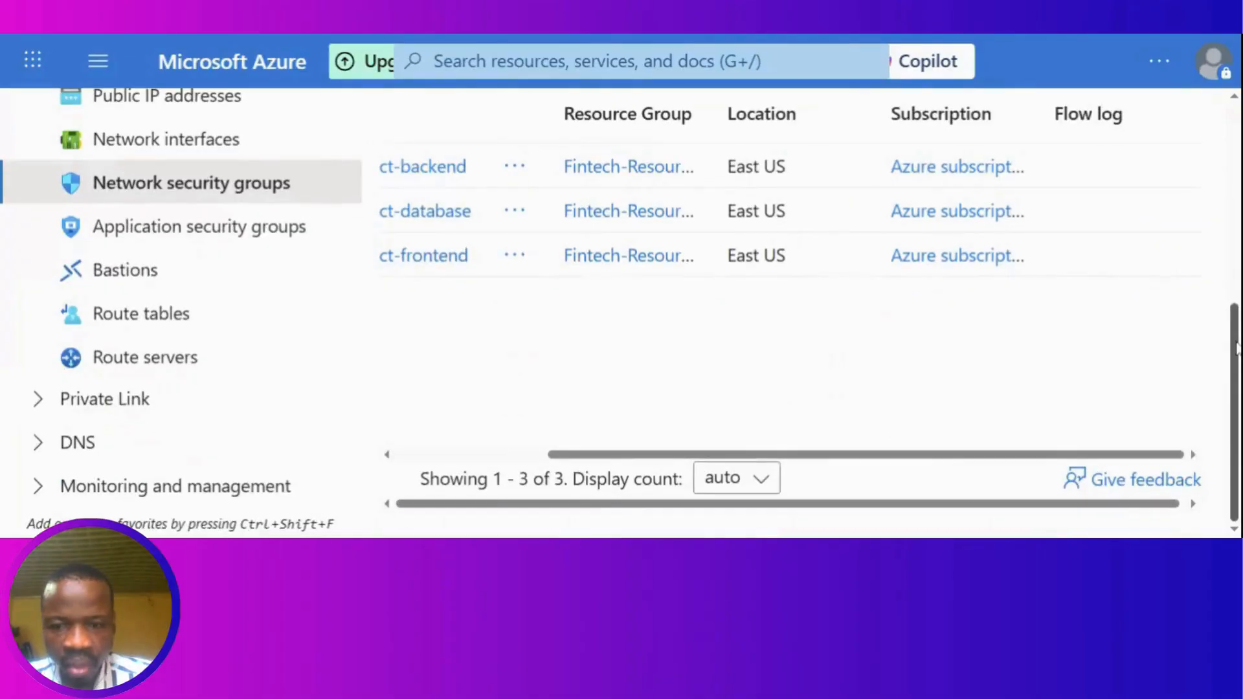
left_click_drag(596, 460, 480, 455)
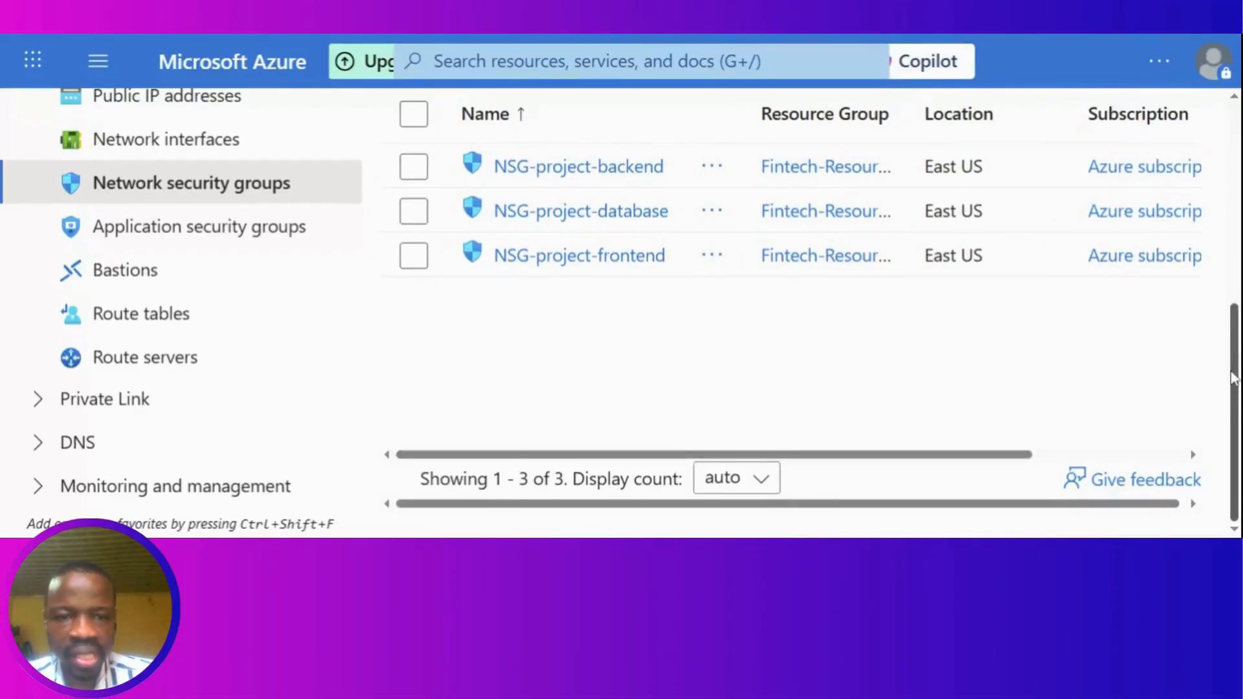
scroll(1236, 375, "up", 2)
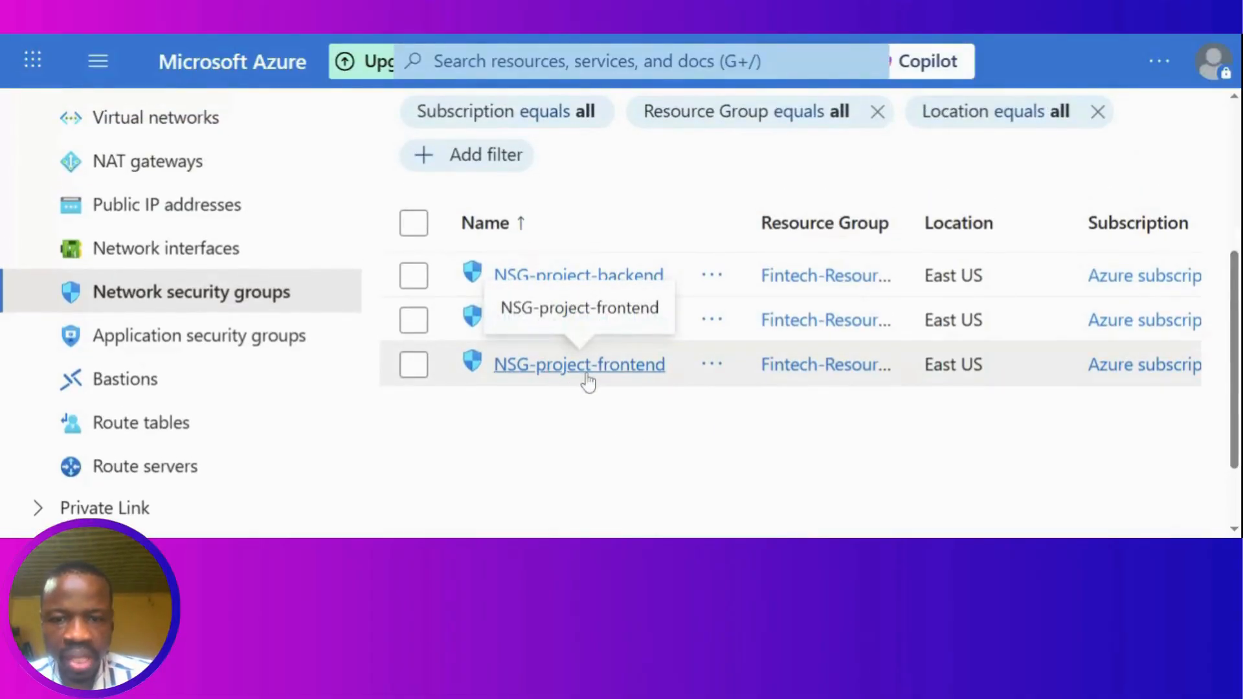
left_click(603, 279)
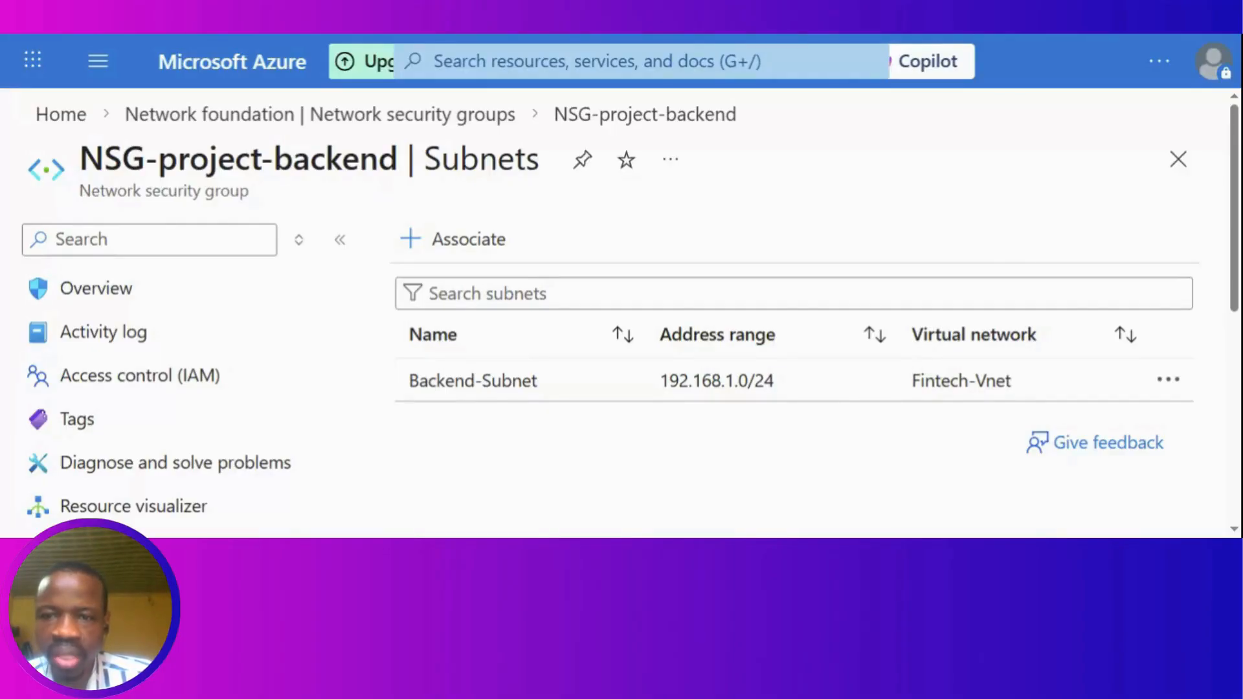
Step: Go back to the network security groups list and open the subnet association settings of NSG-project-database
left_click(355, 120)
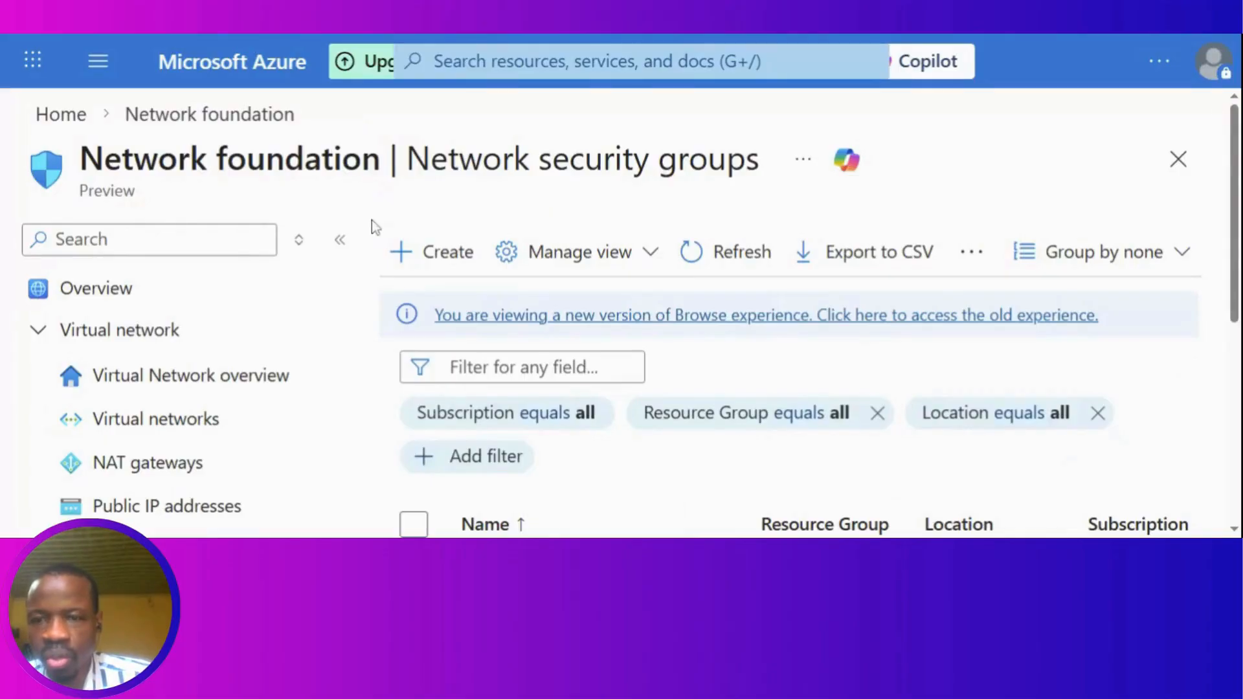
left_click_drag(1236, 212, 1236, 326)
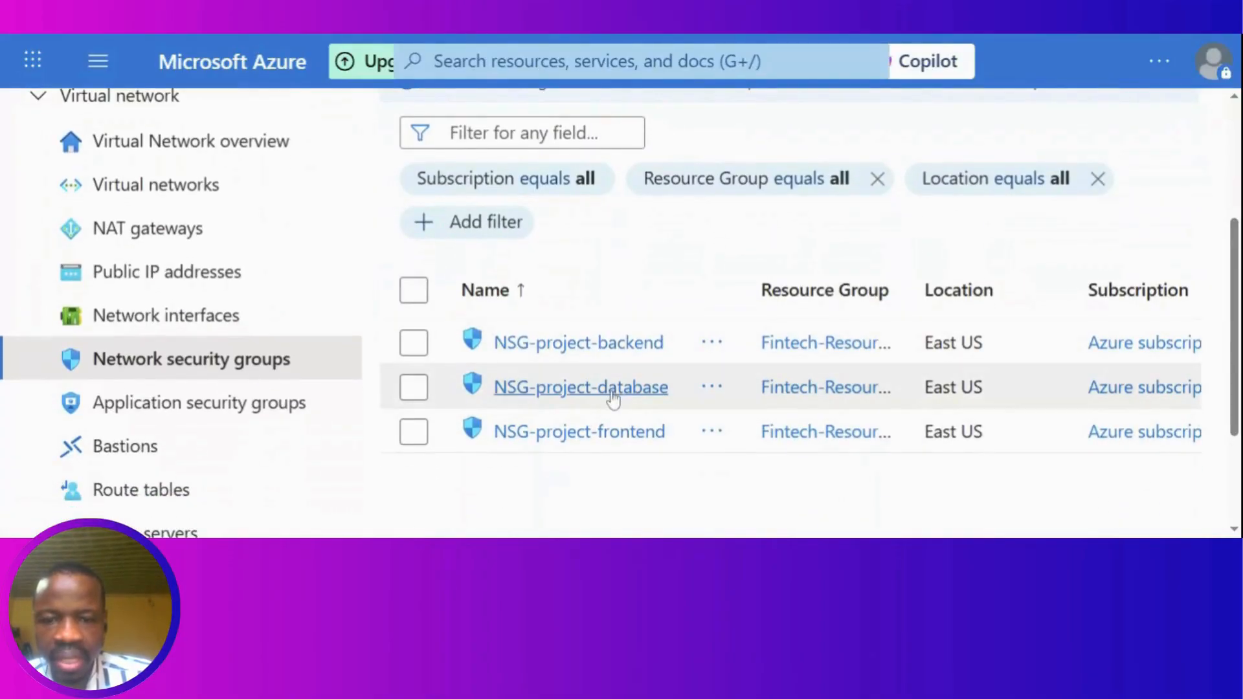
left_click(593, 405)
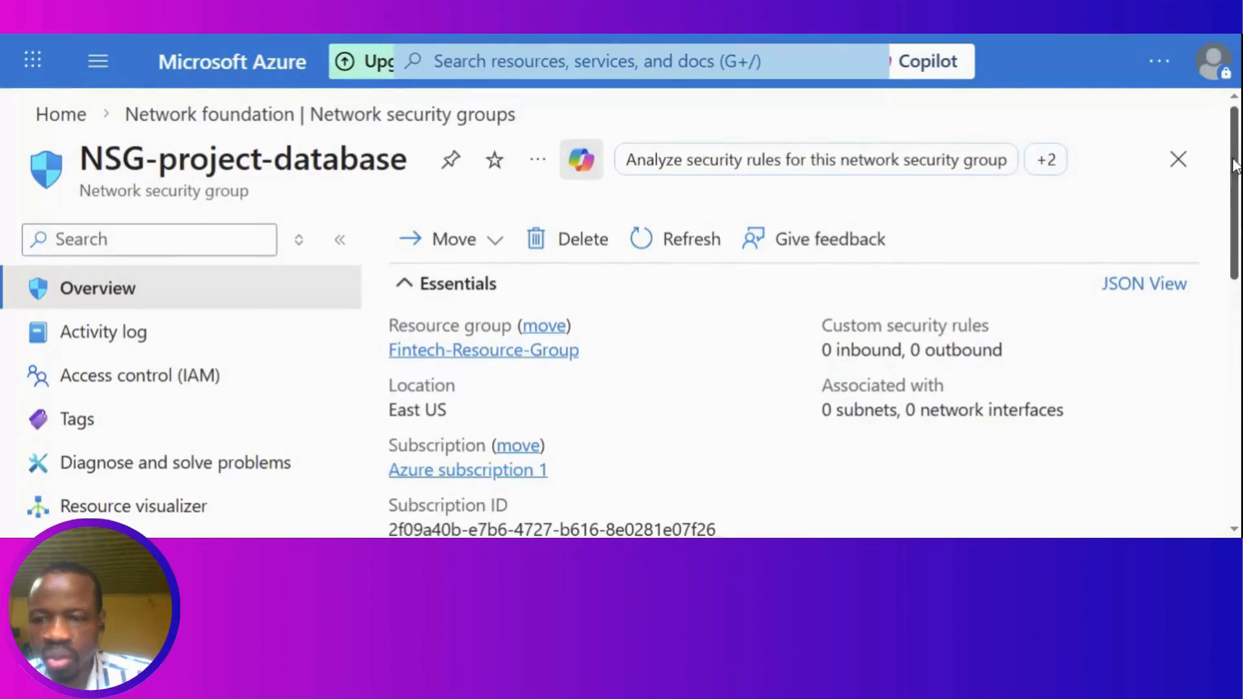
left_click_drag(1235, 162, 1235, 285)
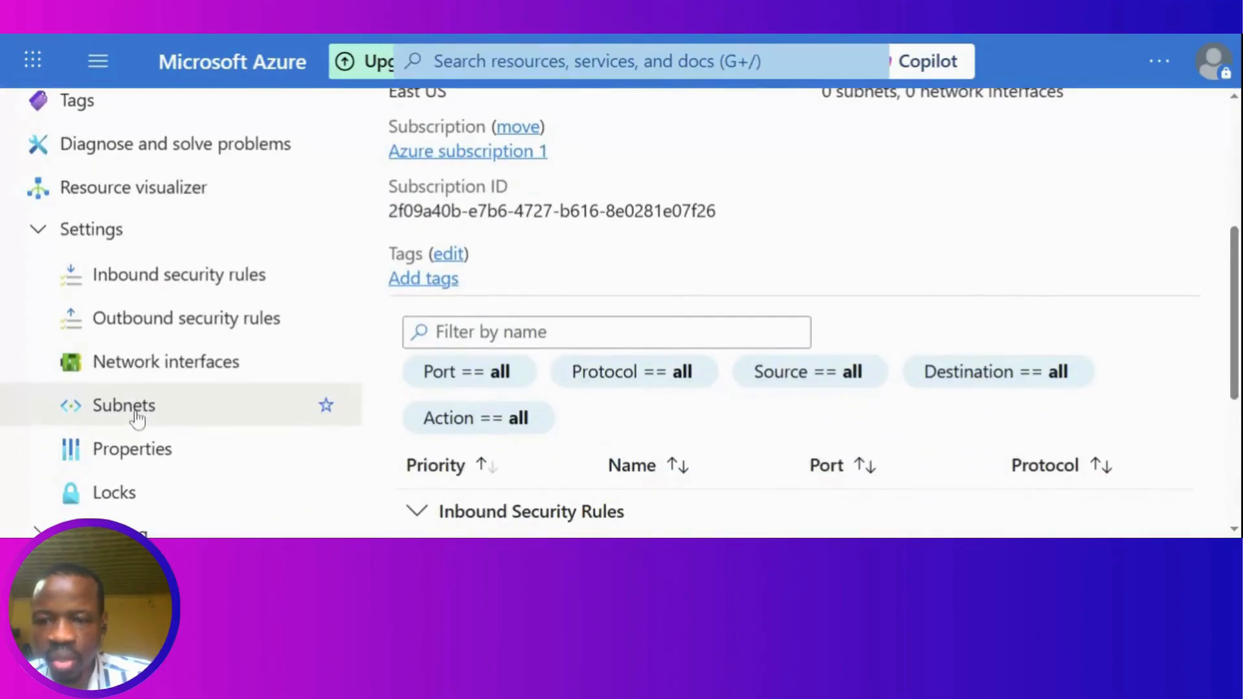
left_click(137, 417)
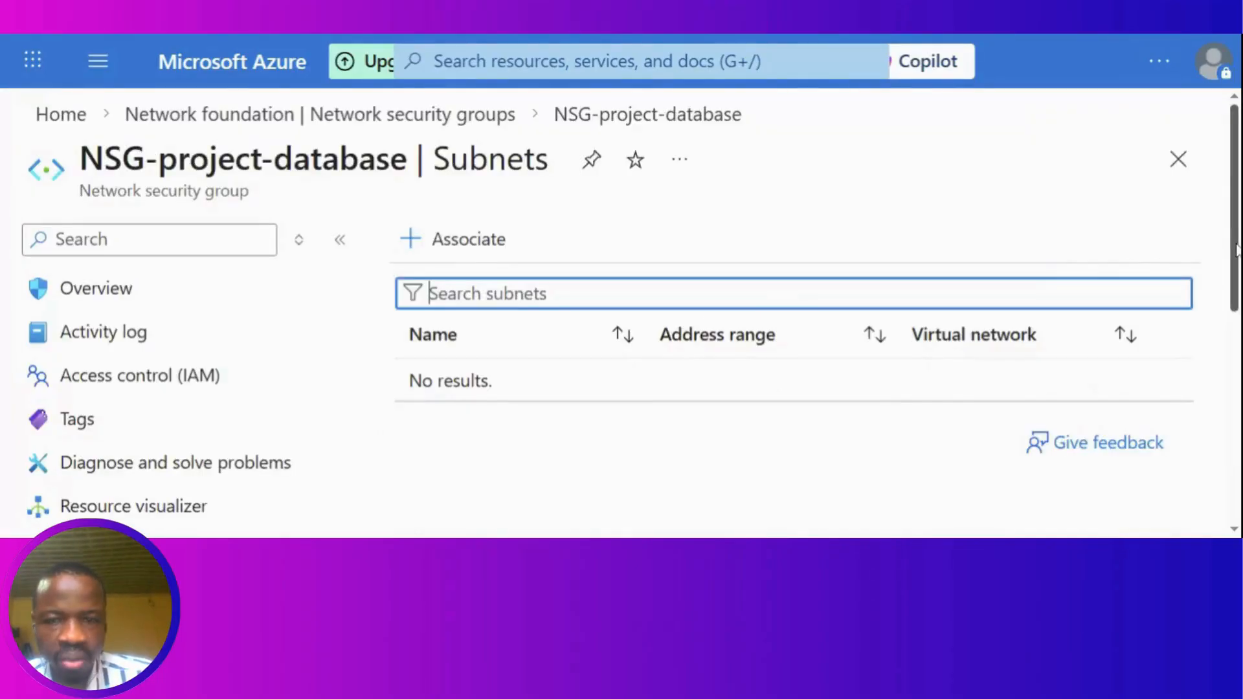
Step: Associate NSG-project-database with Database-Subnet in the Fintech-Vnet virtual network
mouse_move(1237, 248)
left_mouse_down()
mouse_move(1236, 259)
mouse_move(1237, 246)
left_mouse_up()
left_click(469, 246)
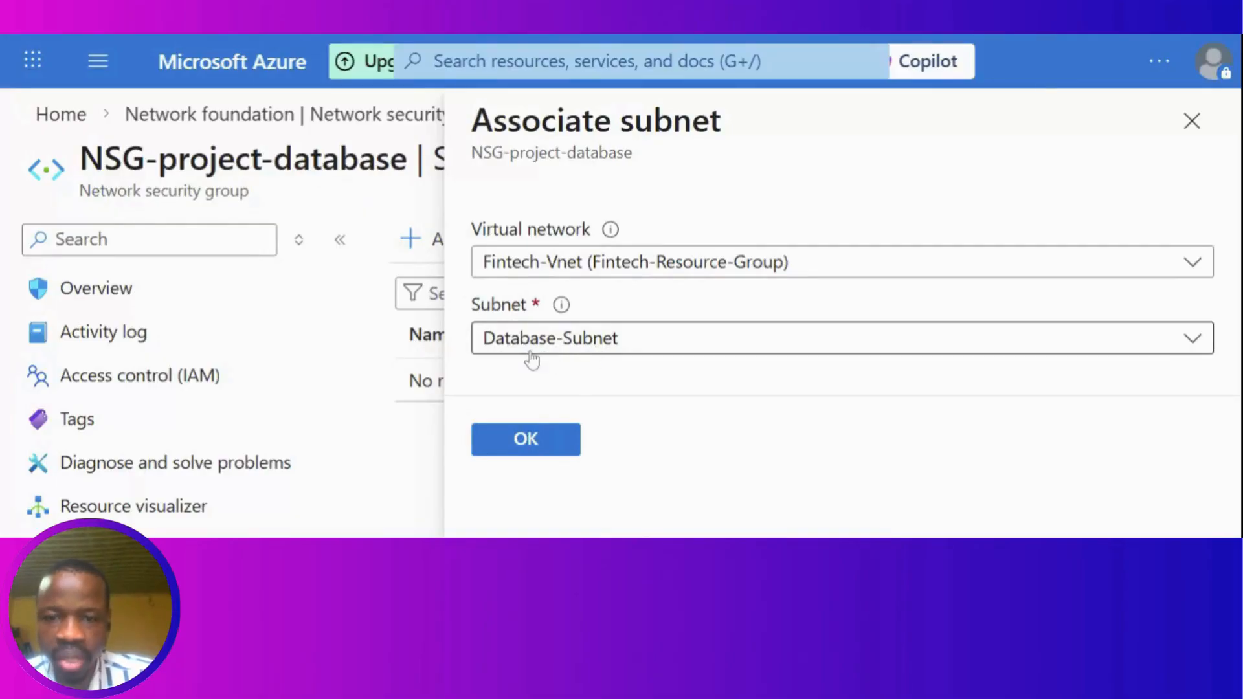
left_click(526, 441)
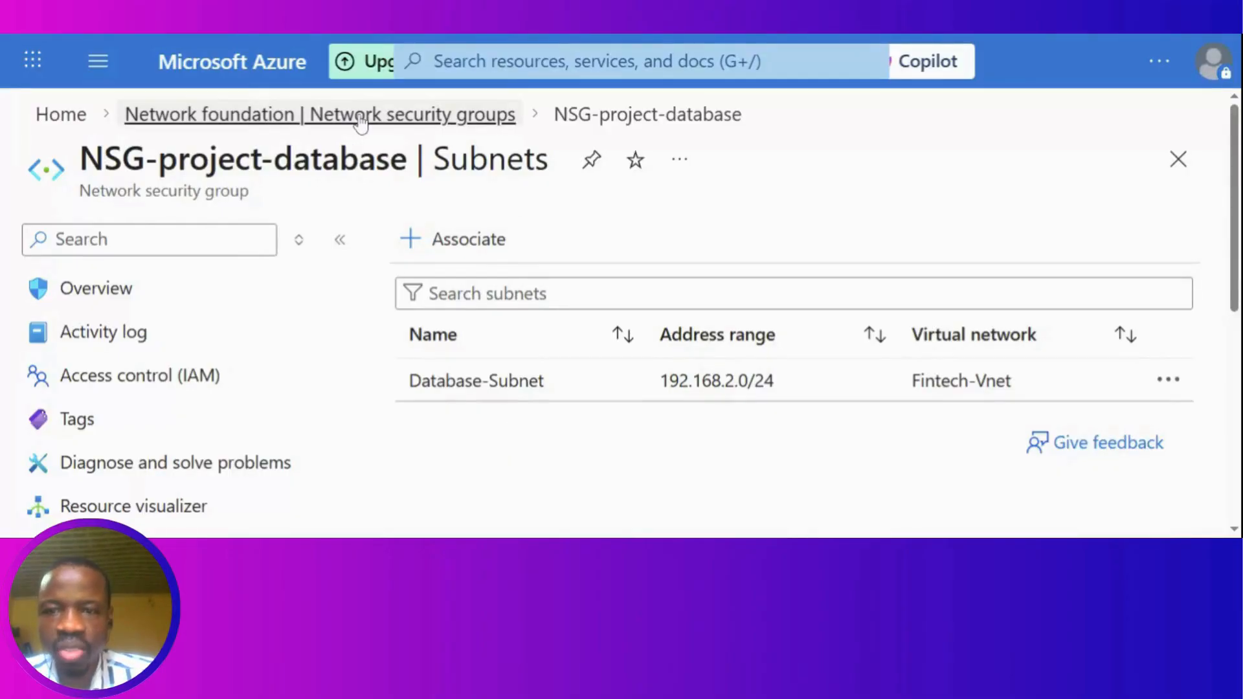
Step: Return to the list of network security groups for the backend, database and frontend tiers
left_click(421, 123)
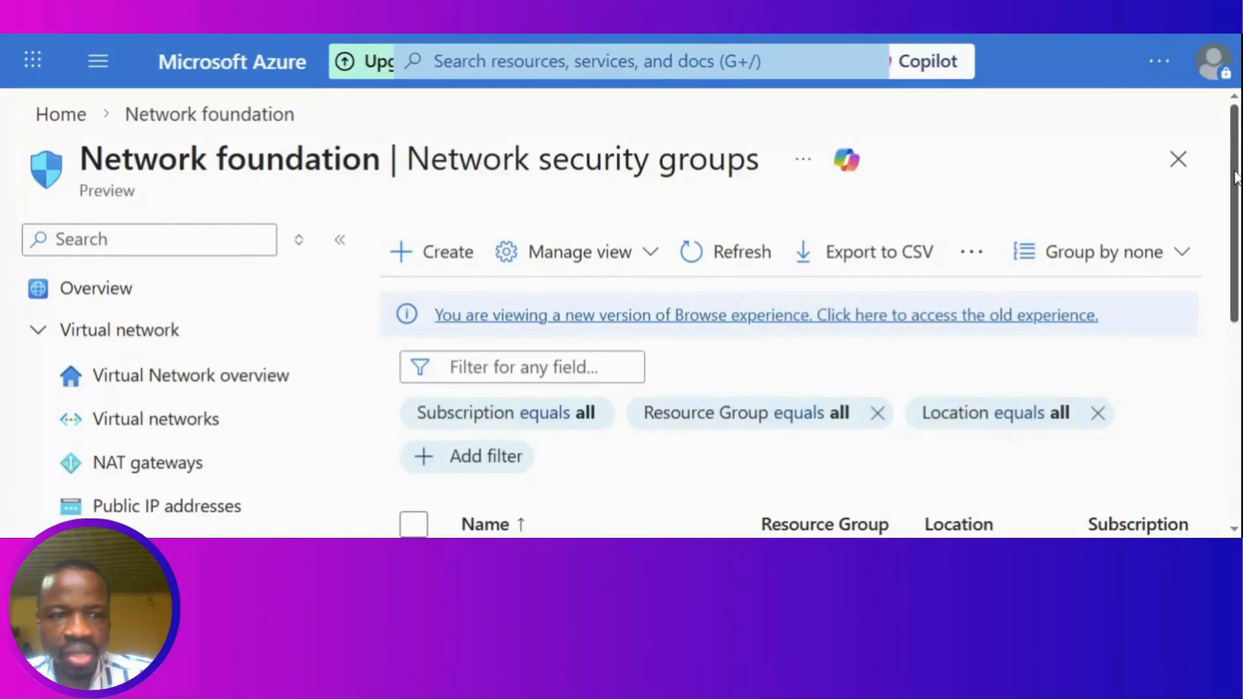
left_click_drag(1236, 178, 1236, 322)
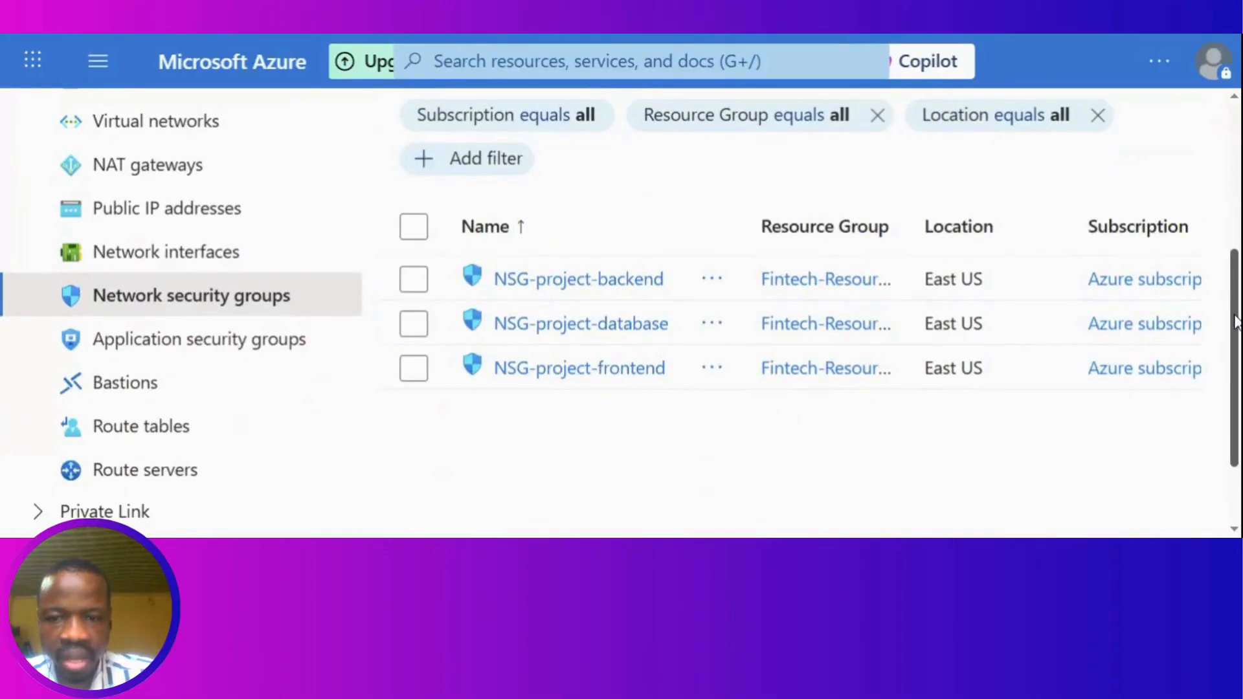